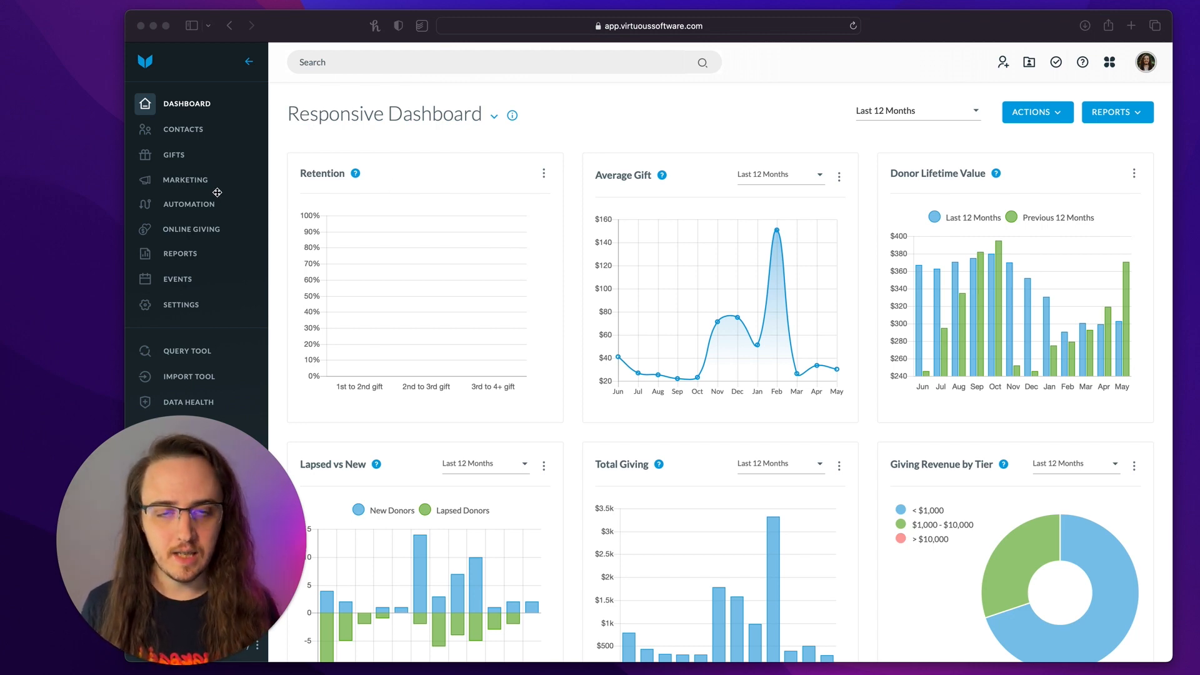
Step: Open the email lists page under Marketing and examine the General Communication list
{"action": "left_click", "coordinate": [290, 182]}
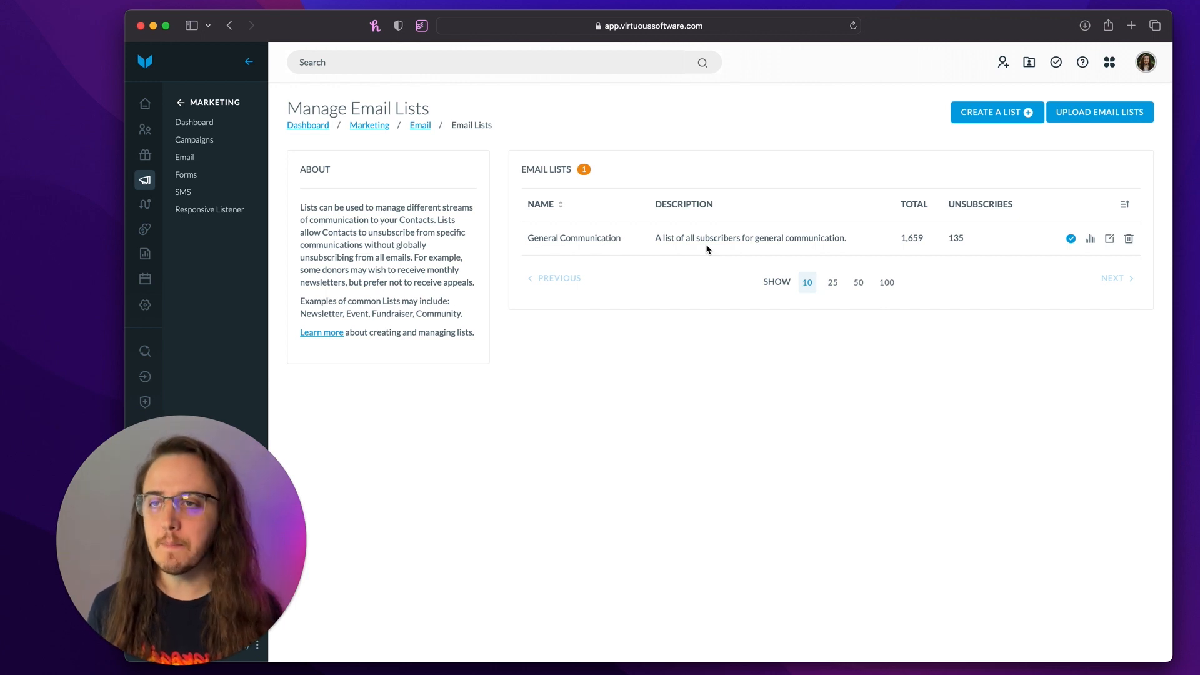
{"action": "left_click_drag", "start_coordinate": [527, 239], "coordinate": [626, 241]}
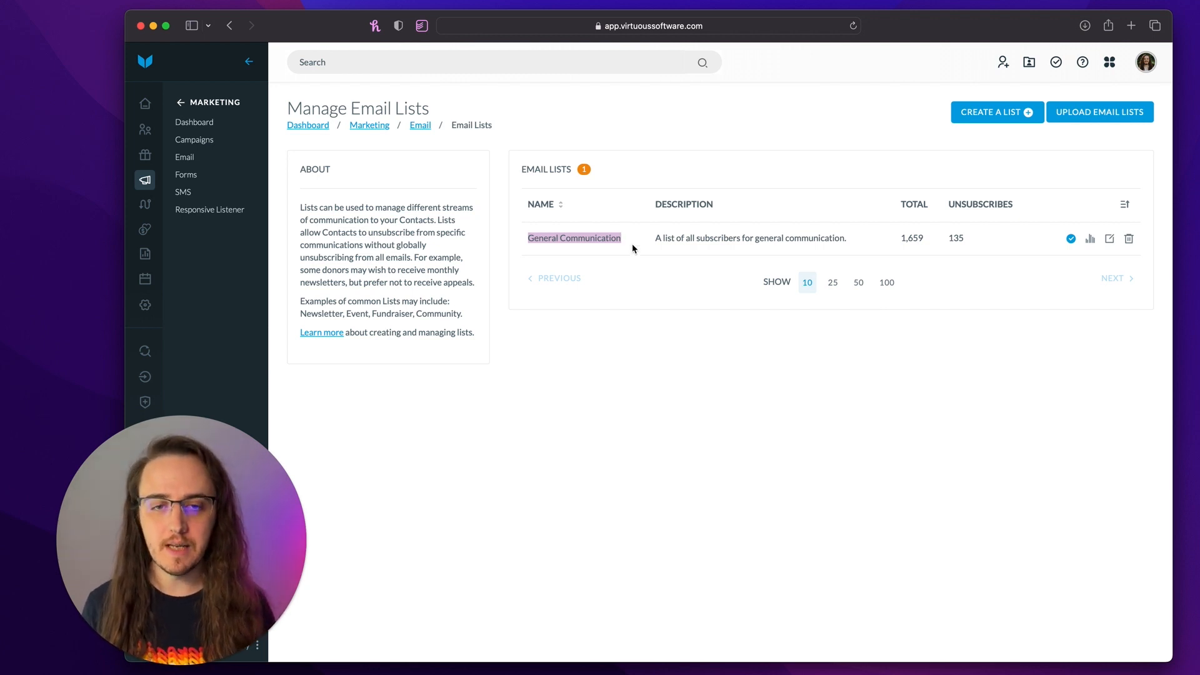
{"action": "left_click", "coordinate": [695, 284]}
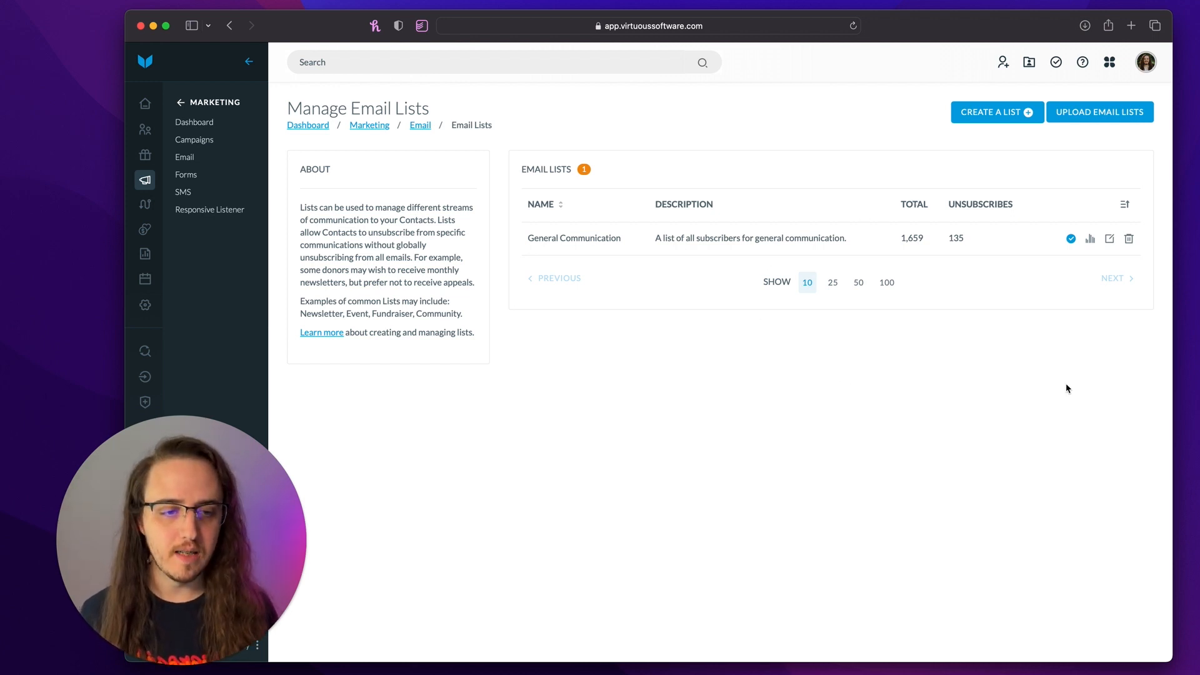
Step: Start a new email list named "Recurring Supporters" with the description "Anyone with a recurring gift"
{"action": "left_click", "coordinate": [1002, 116]}
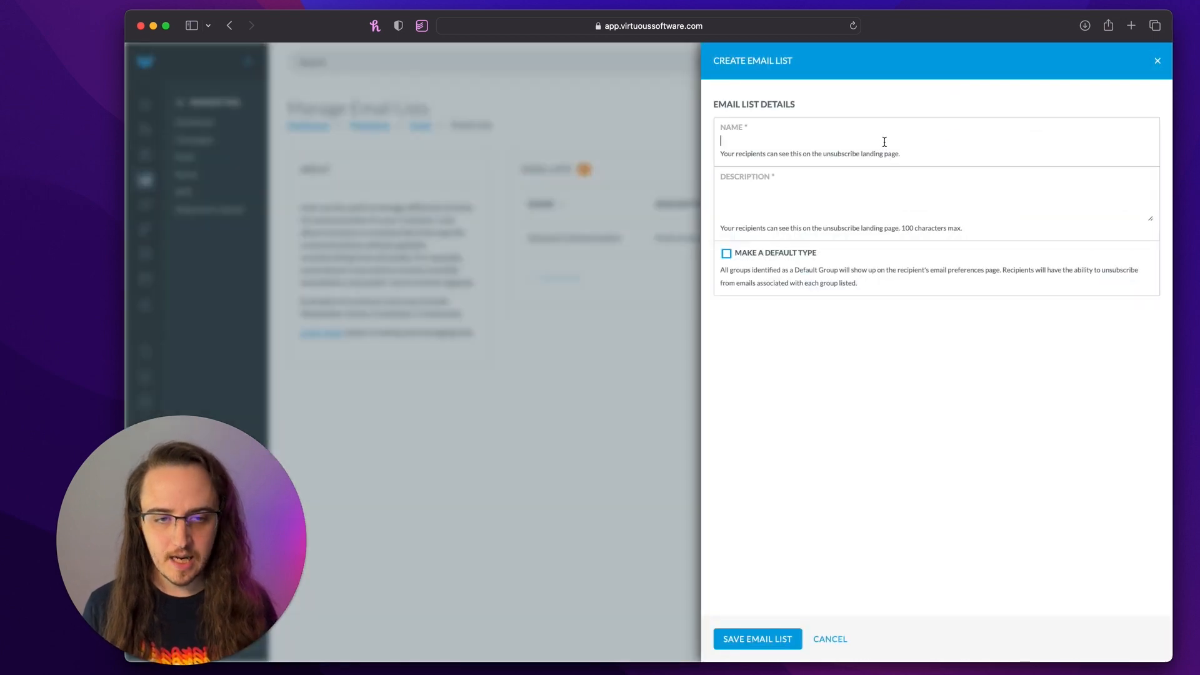
{"action": "type", "text": "Recu"}
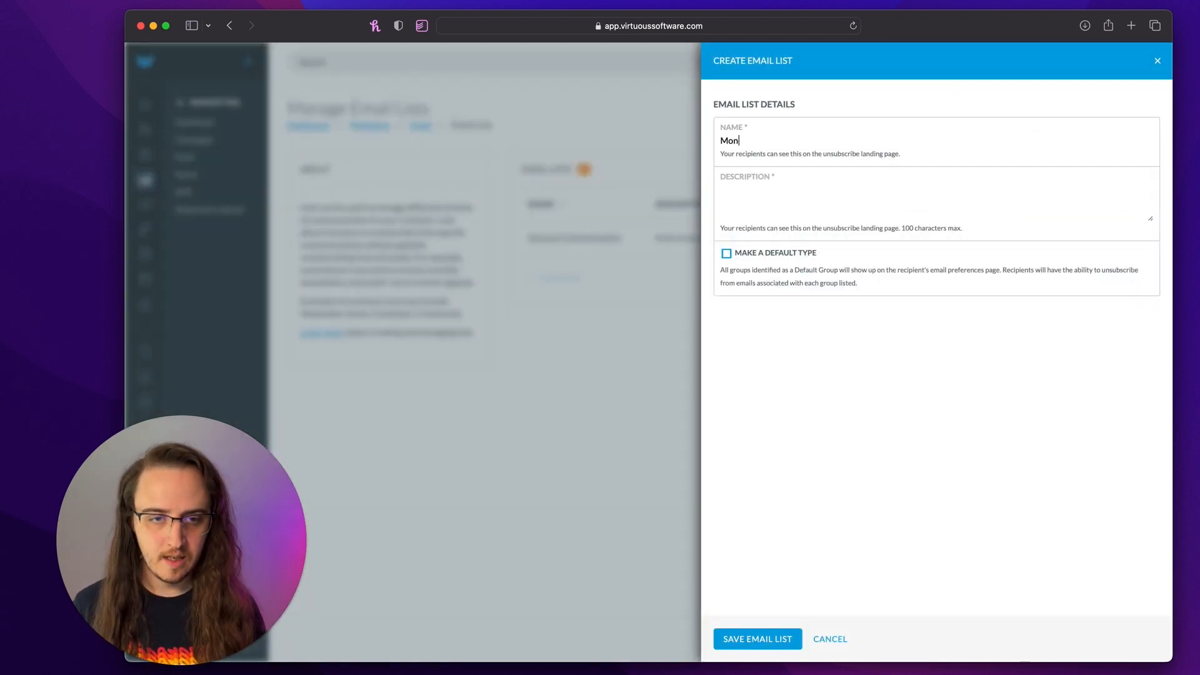
{"action": "key", "text": "BackSpace"}
{"action": "key", "text": "BackSpace"}
{"action": "key", "text": "BackSpace"}
{"action": "key", "text": "BackSpace"}
{"action": "type", "text": "Recurring Supporters"}
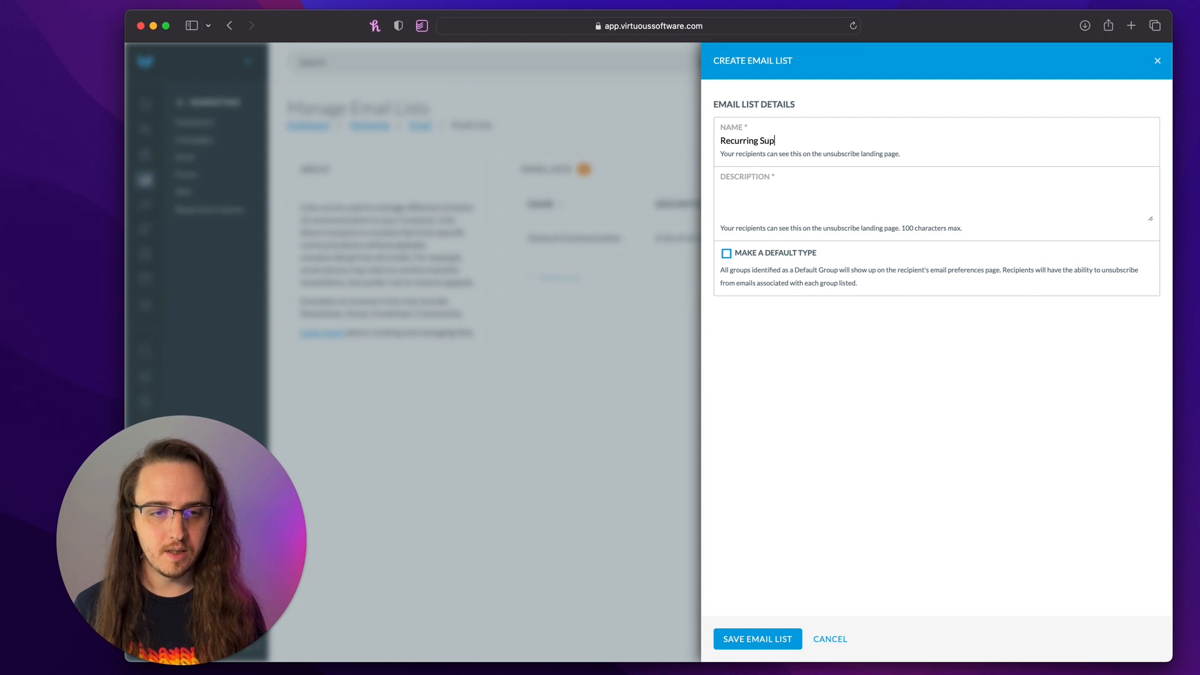
{"action": "left_click", "coordinate": [878, 194]}
{"action": "type", "text": "Anyone wi"}
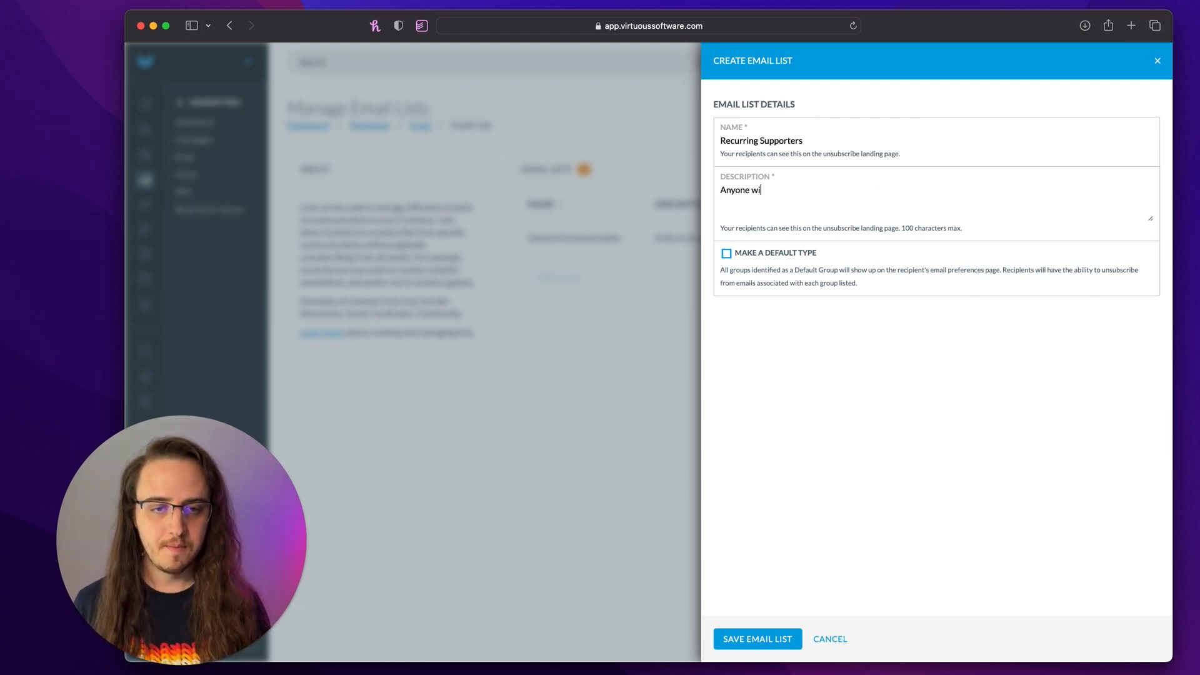
{"action": "type", "text": "th a recurring gift"}
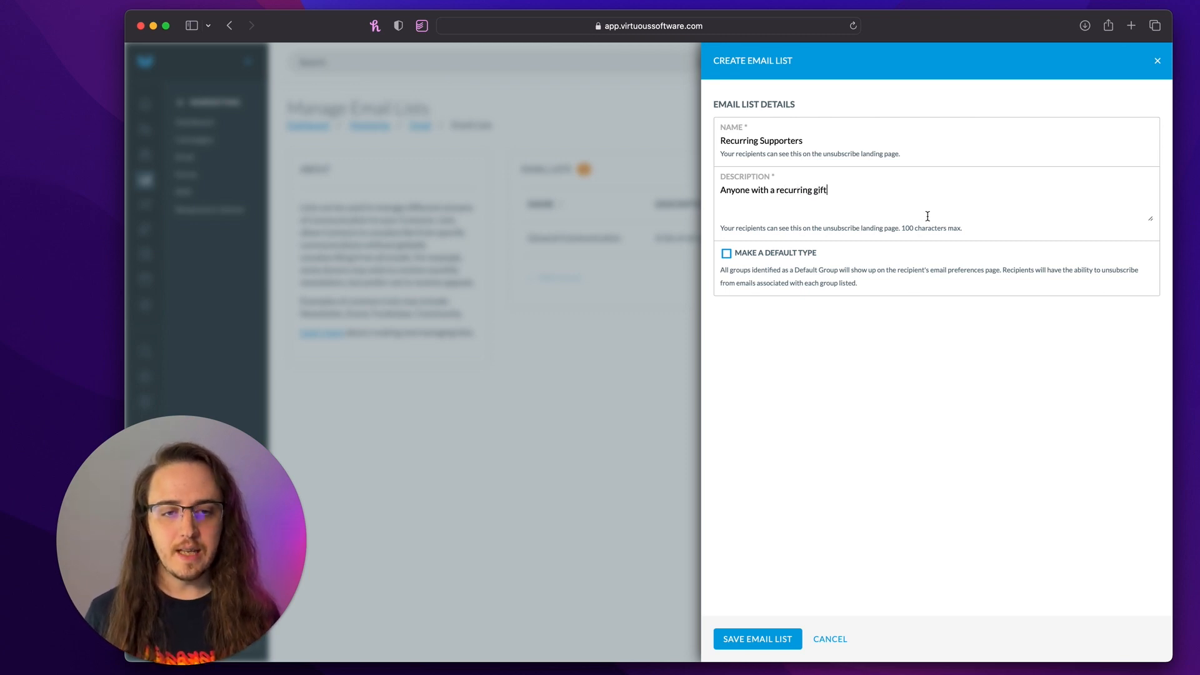
Step: Switch the new email list's default type option on and back off
{"action": "left_click_drag", "start_coordinate": [816, 253], "coordinate": [732, 254]}
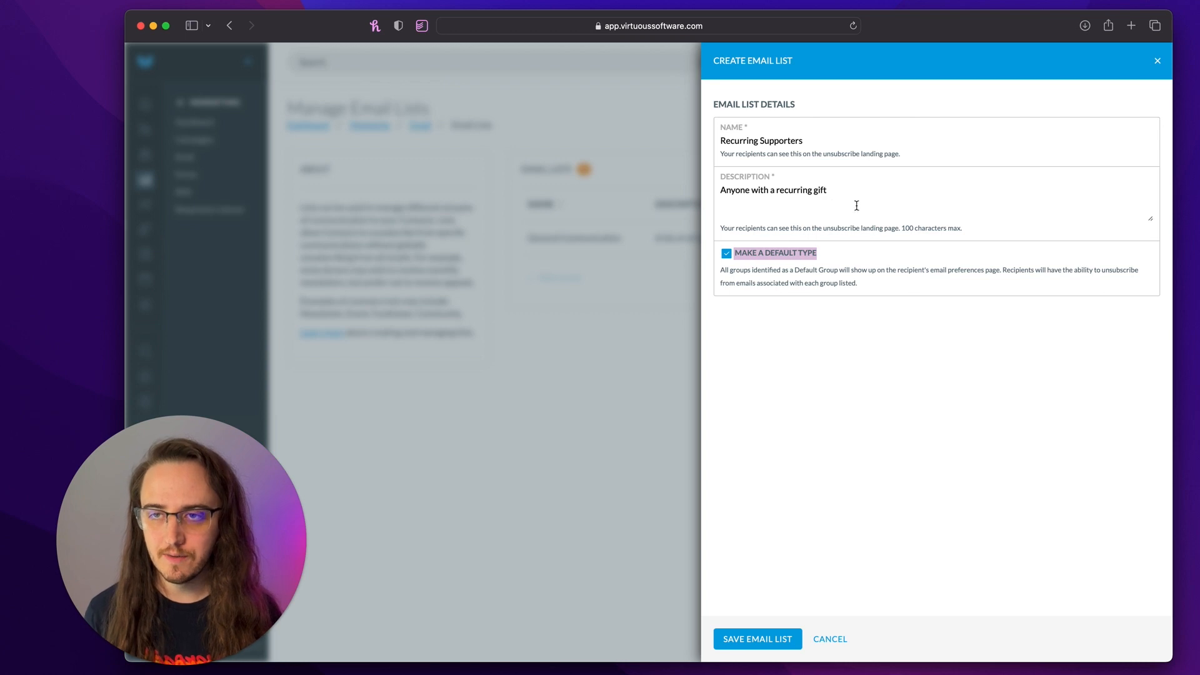
{"action": "left_click_drag", "start_coordinate": [858, 200], "coordinate": [686, 161]}
{"action": "left_click", "coordinate": [687, 165]}
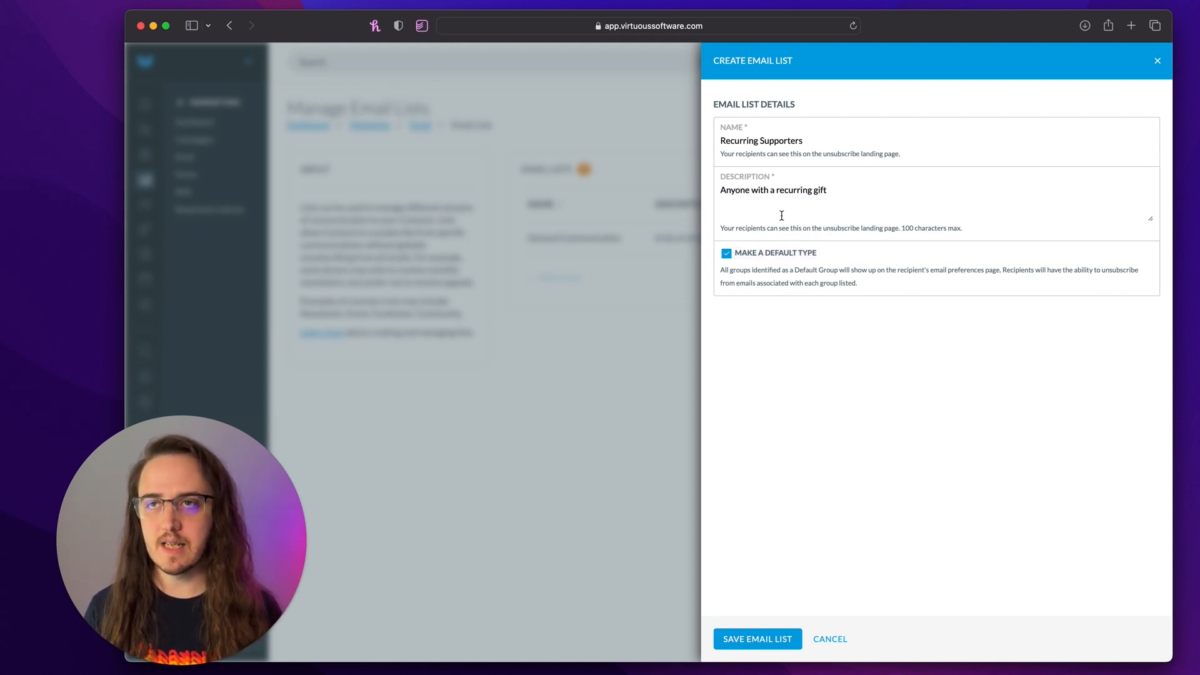
{"action": "triple_click", "coordinate": [763, 188]}
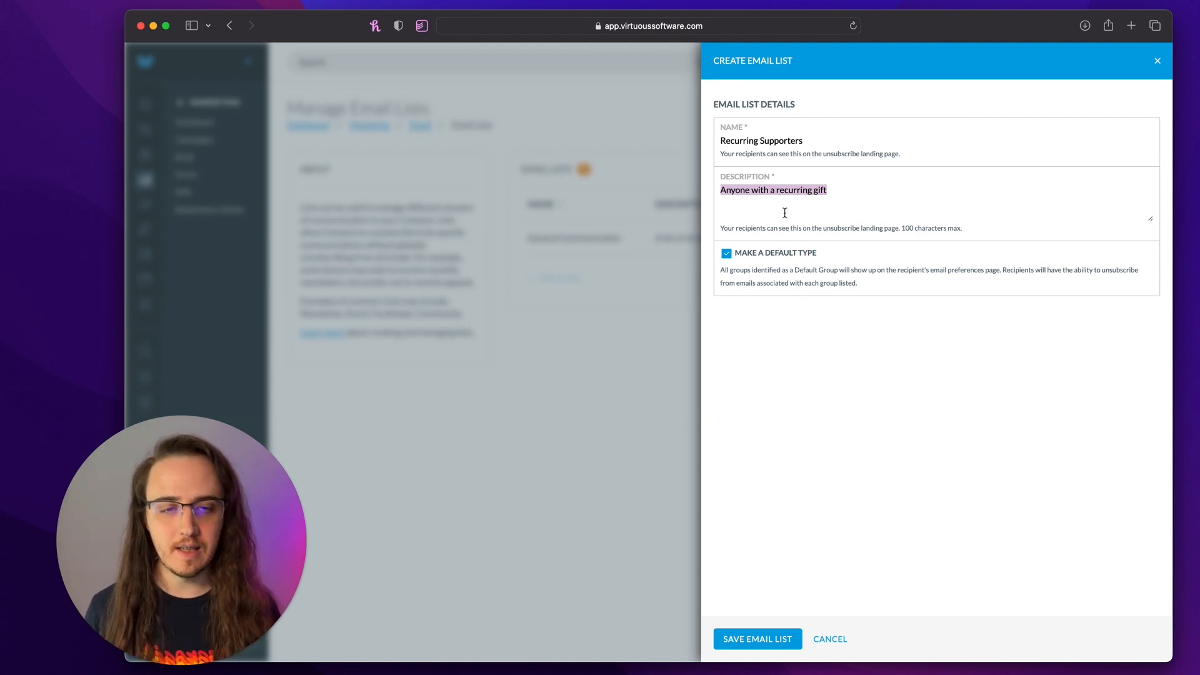
{"action": "left_click", "coordinate": [751, 256]}
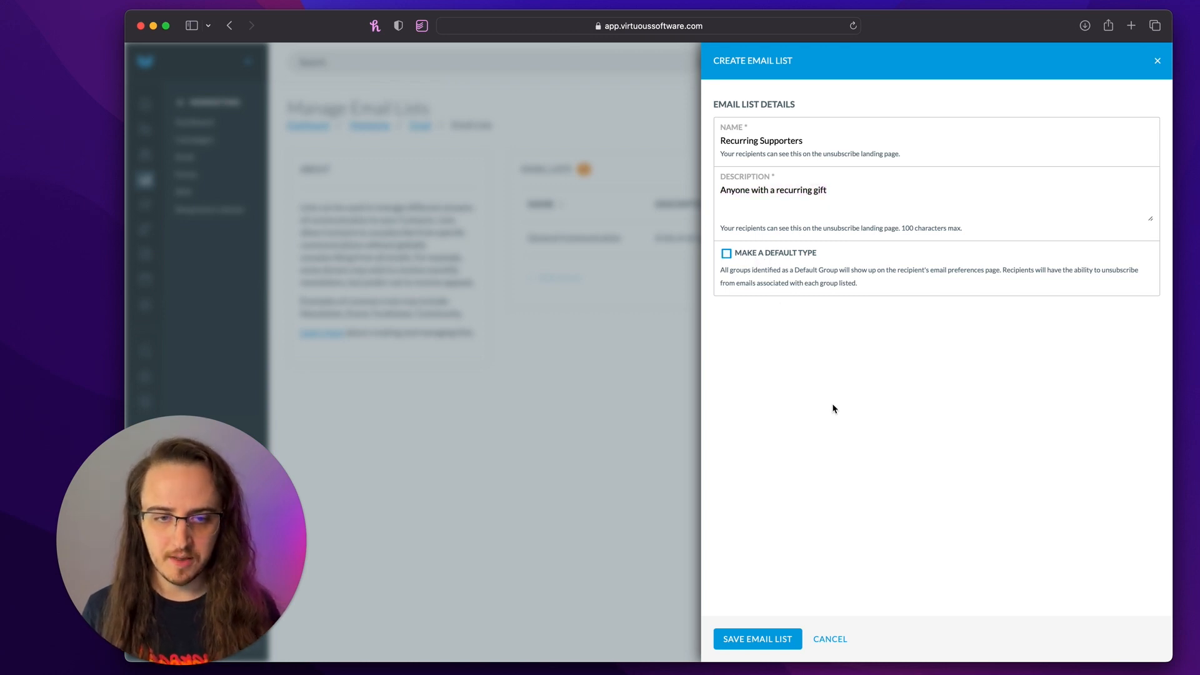
Step: Keep the default type option cleared and save the Recurring Supporters email list
{"action": "triple_click", "coordinate": [808, 190]}
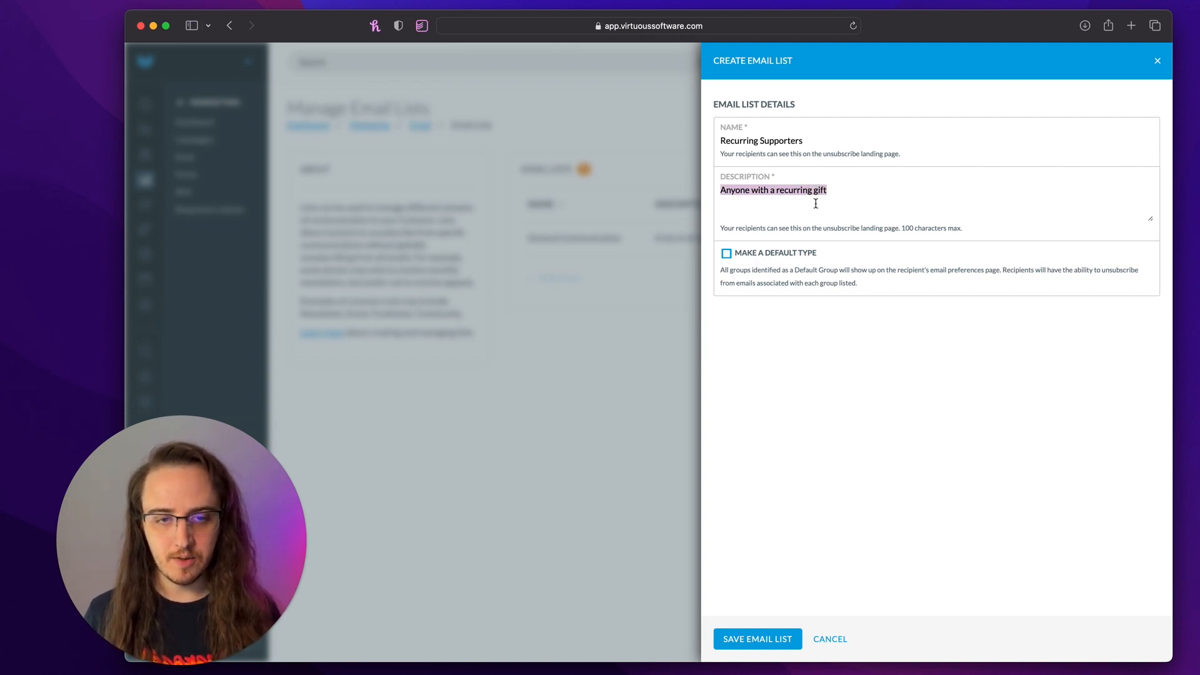
{"action": "left_click", "coordinate": [765, 597]}
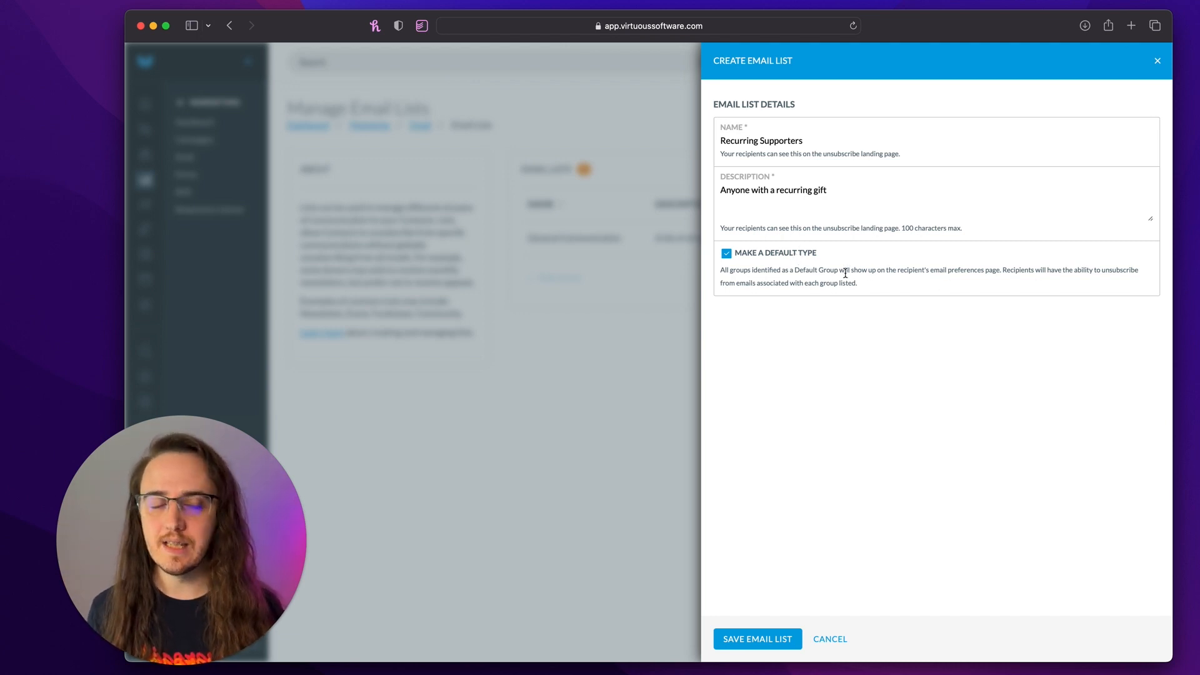
{"action": "left_click", "coordinate": [779, 258]}
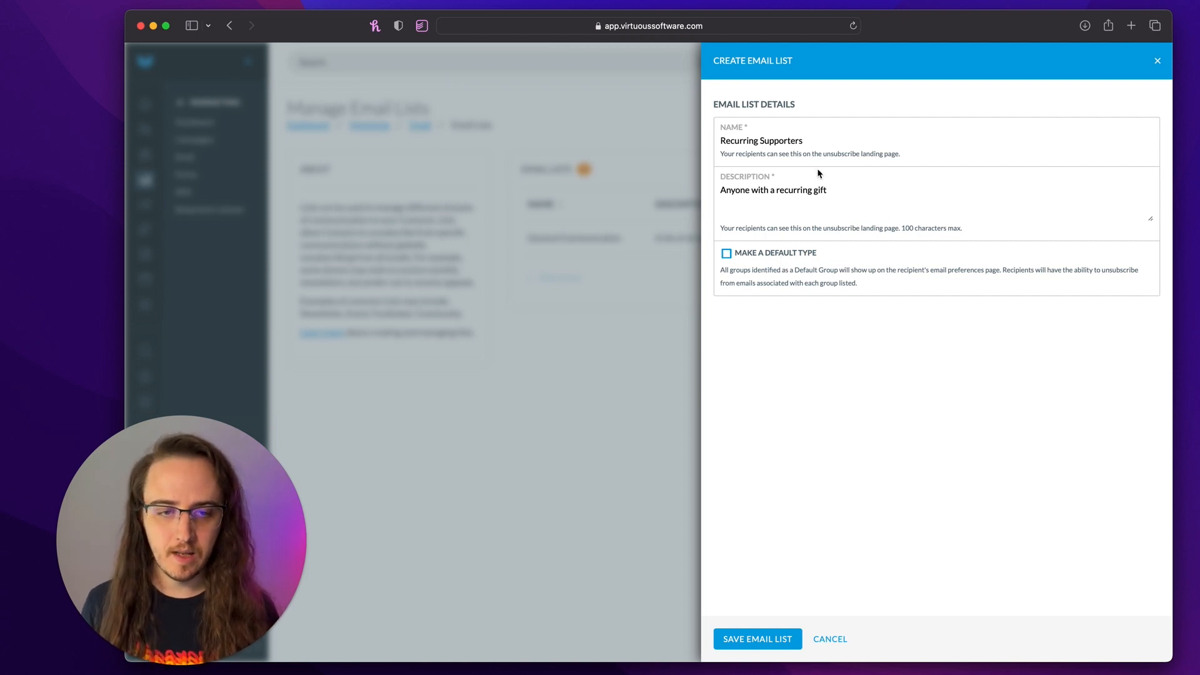
{"action": "left_click", "coordinate": [743, 641]}
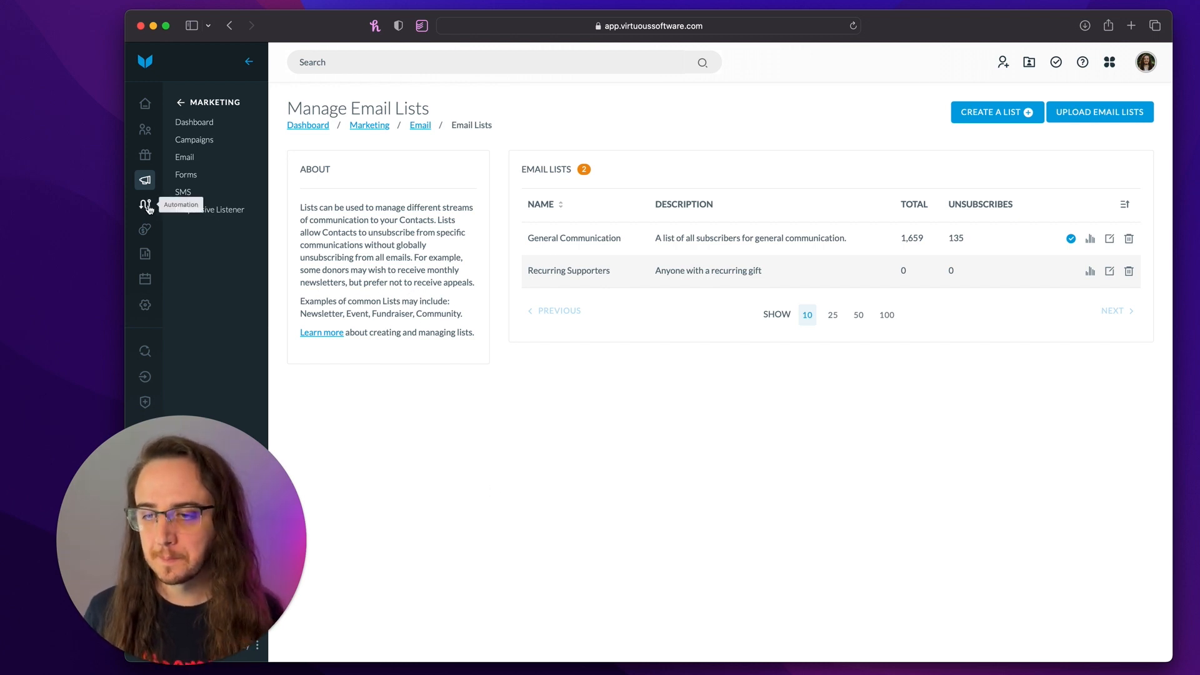
Step: Start a new query in the Query Tool with the query type Individual
{"action": "left_click", "coordinate": [147, 351]}
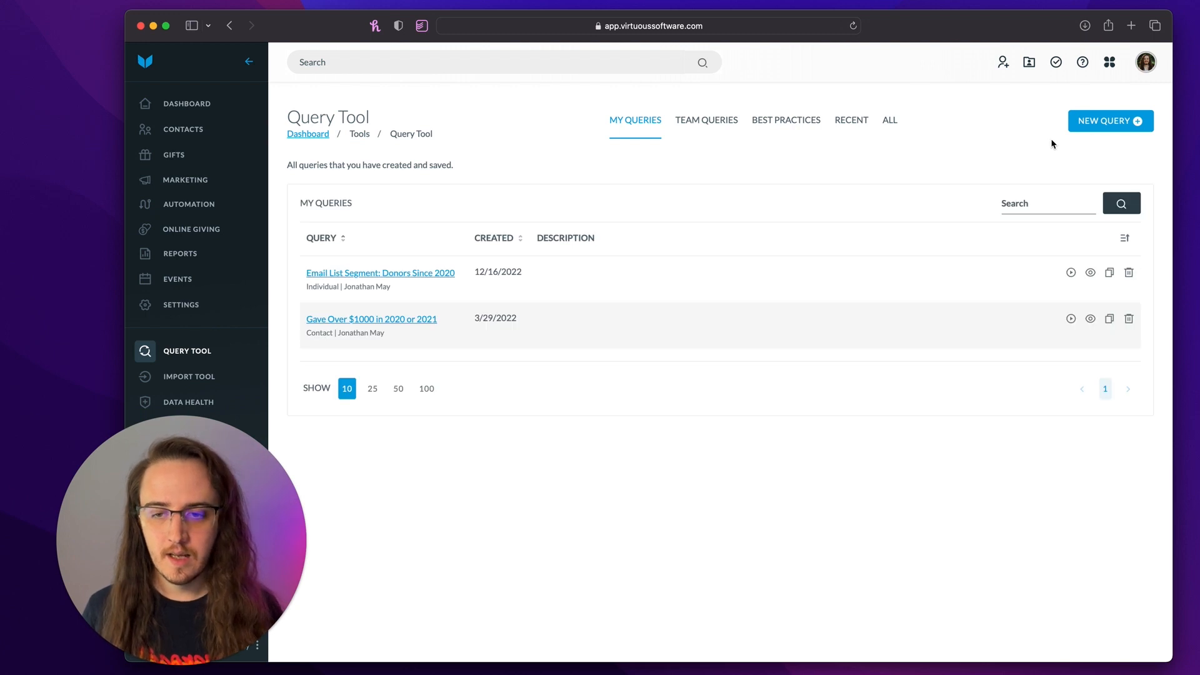
{"action": "left_click", "coordinate": [1106, 122]}
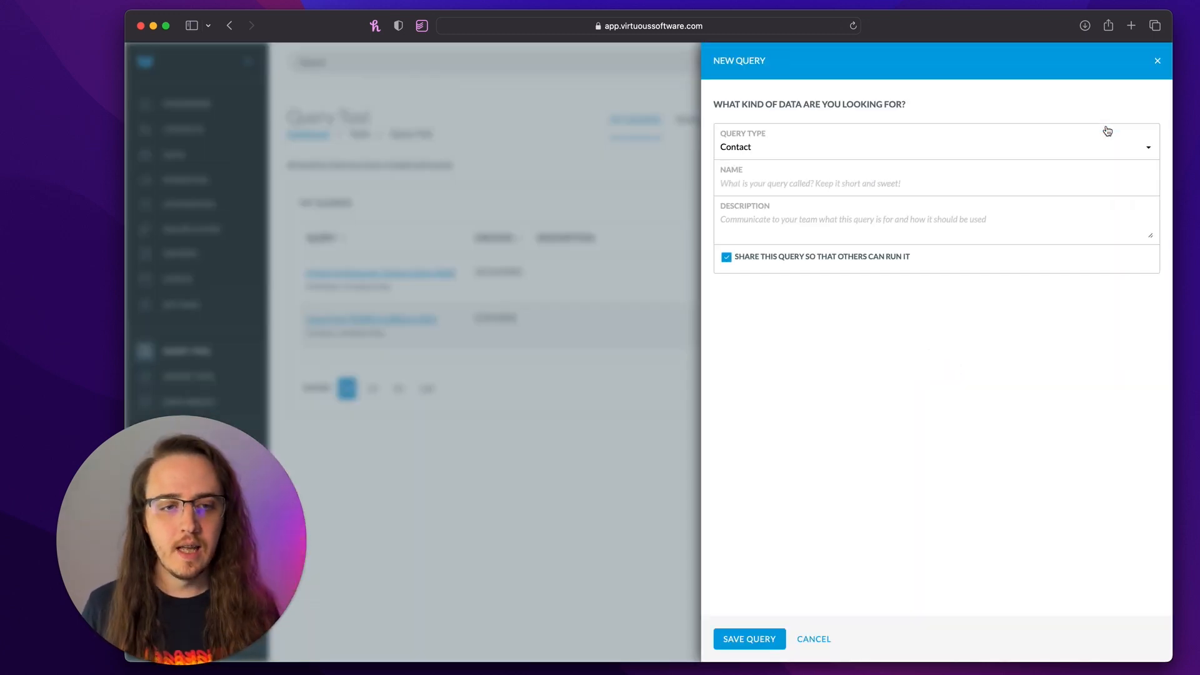
{"action": "left_click", "coordinate": [804, 156]}
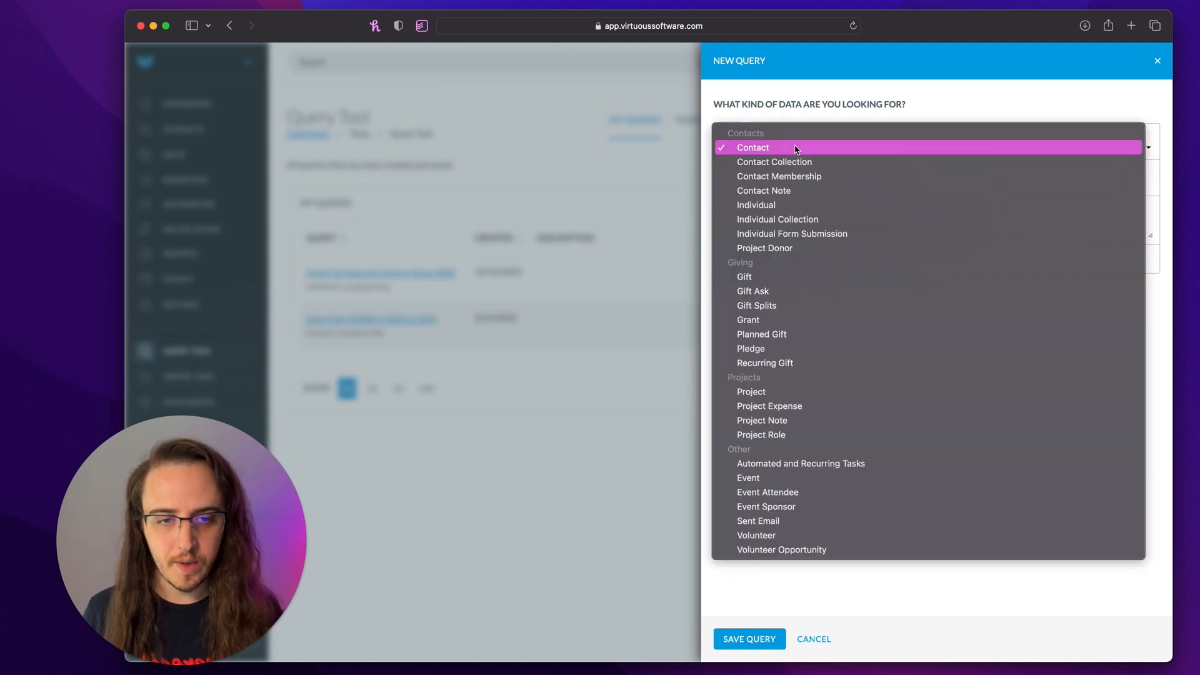
{"action": "left_click", "coordinate": [778, 206]}
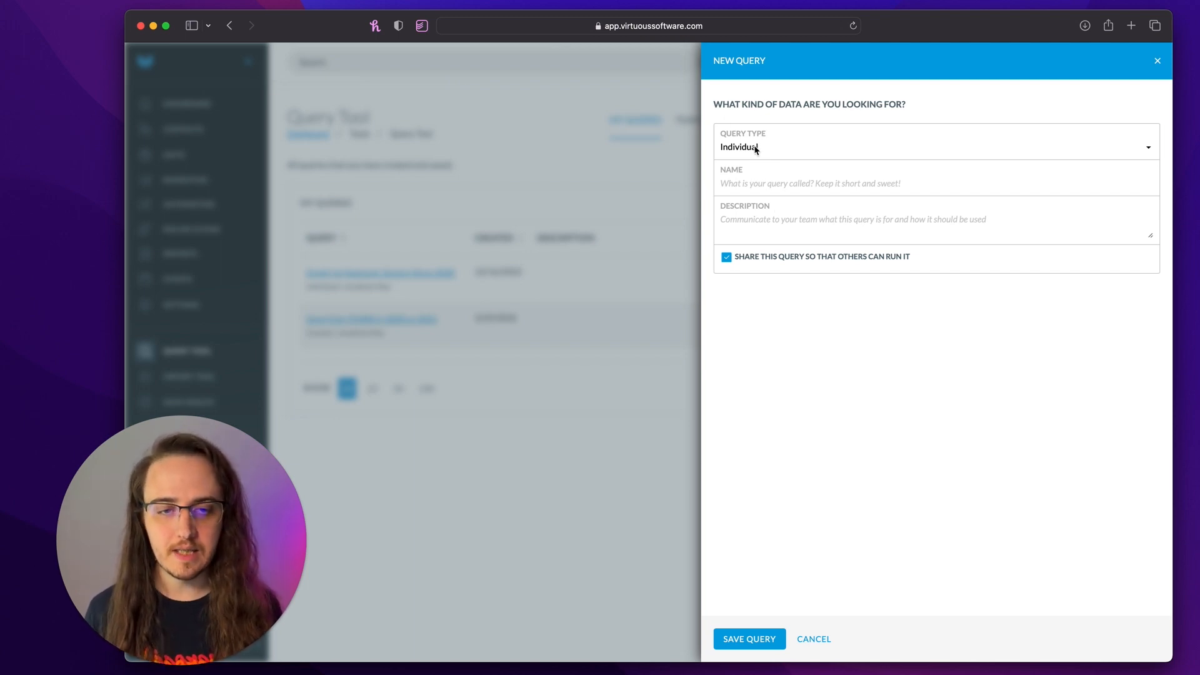
Step: Name the query "Automation: General Communications Email List" and save it to open the query builder
{"action": "left_click", "coordinate": [801, 186]}
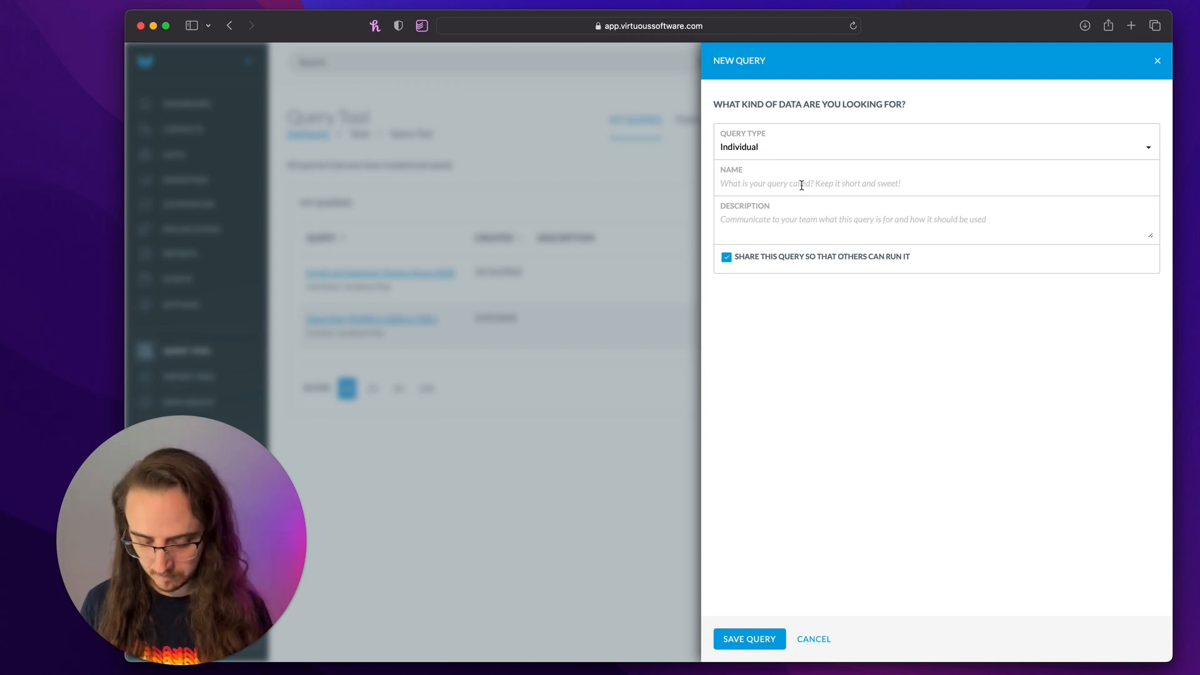
{"action": "type", "text": "Automati"}
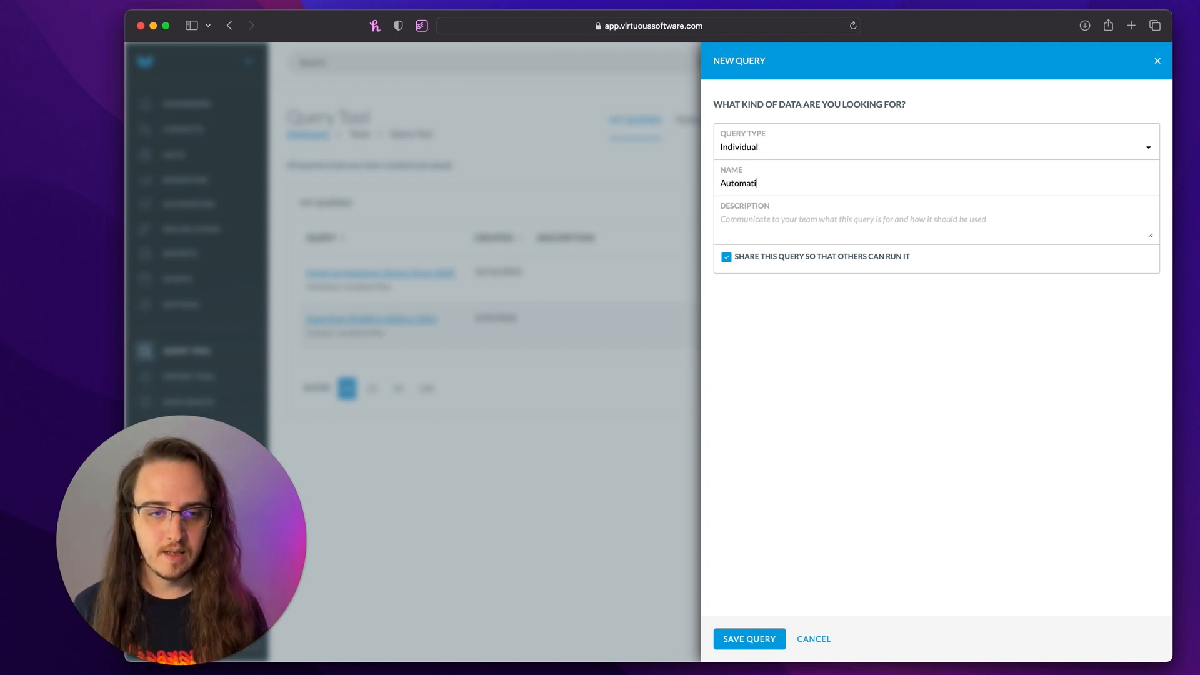
{"action": "type", "text": "on: "}
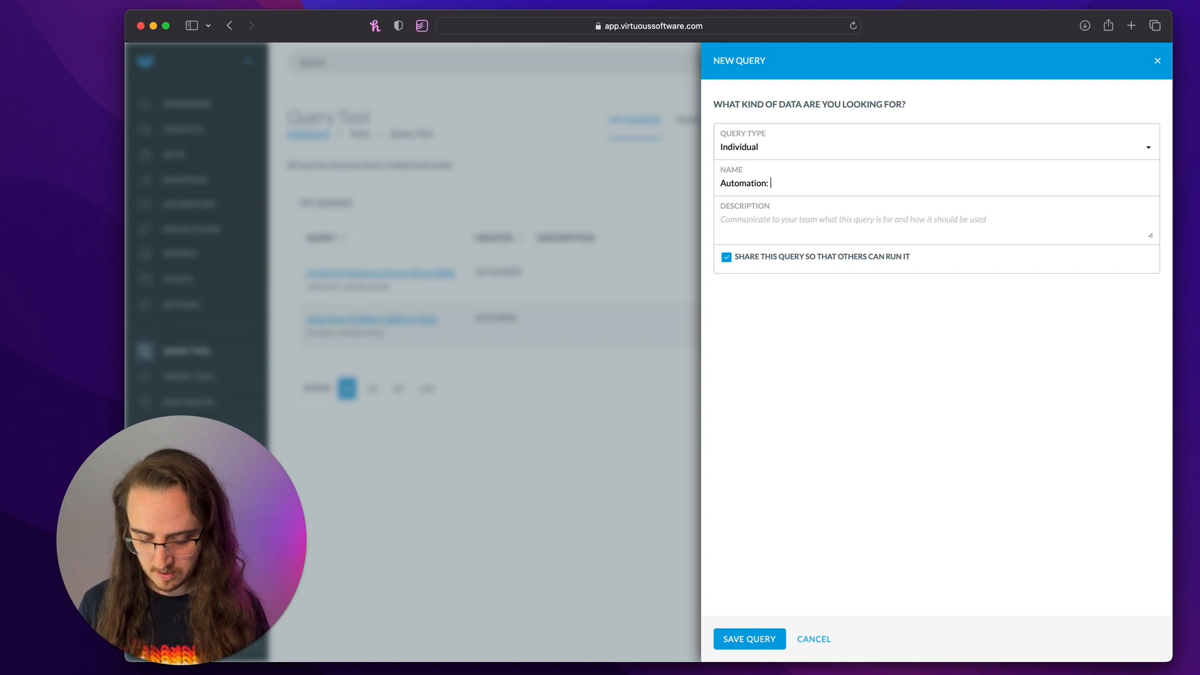
{"action": "type", "text": "General Communi"}
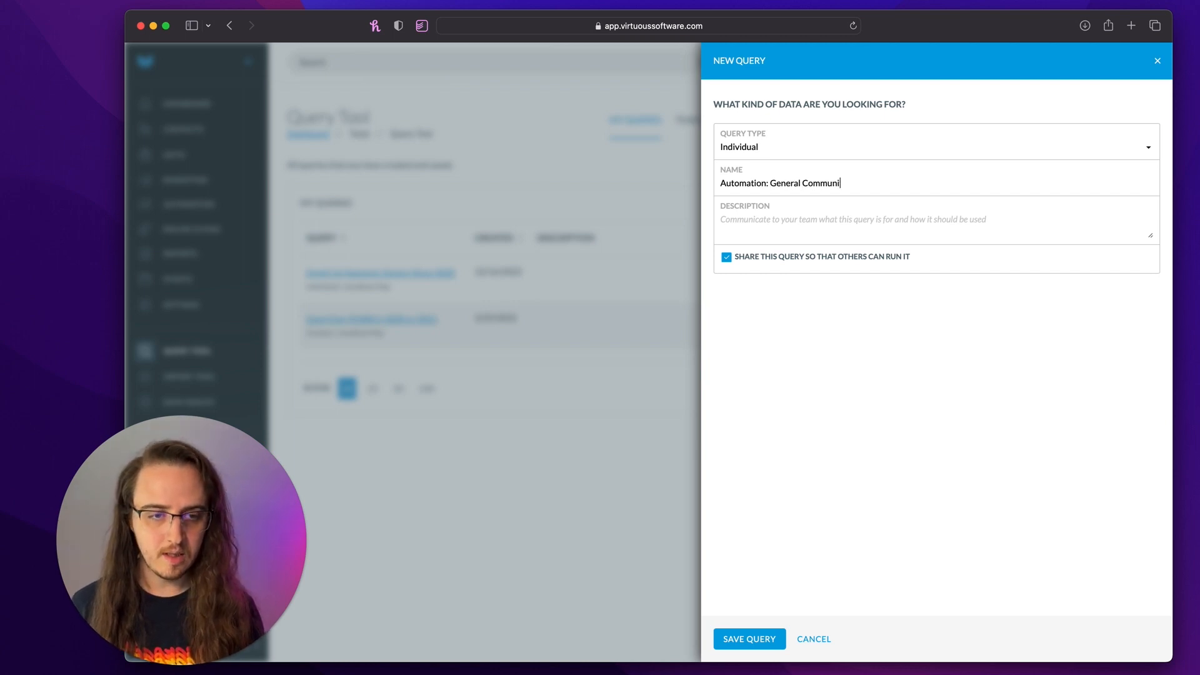
{"action": "type", "text": "cations Email List"}
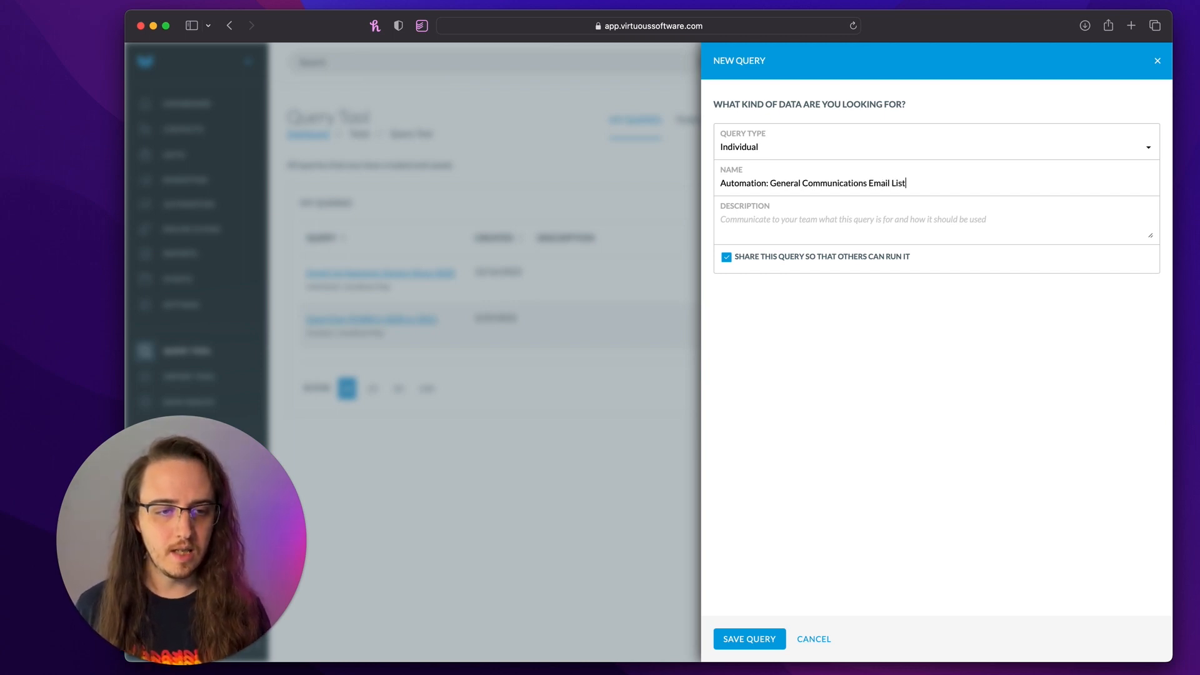
{"action": "left_click", "coordinate": [754, 640]}
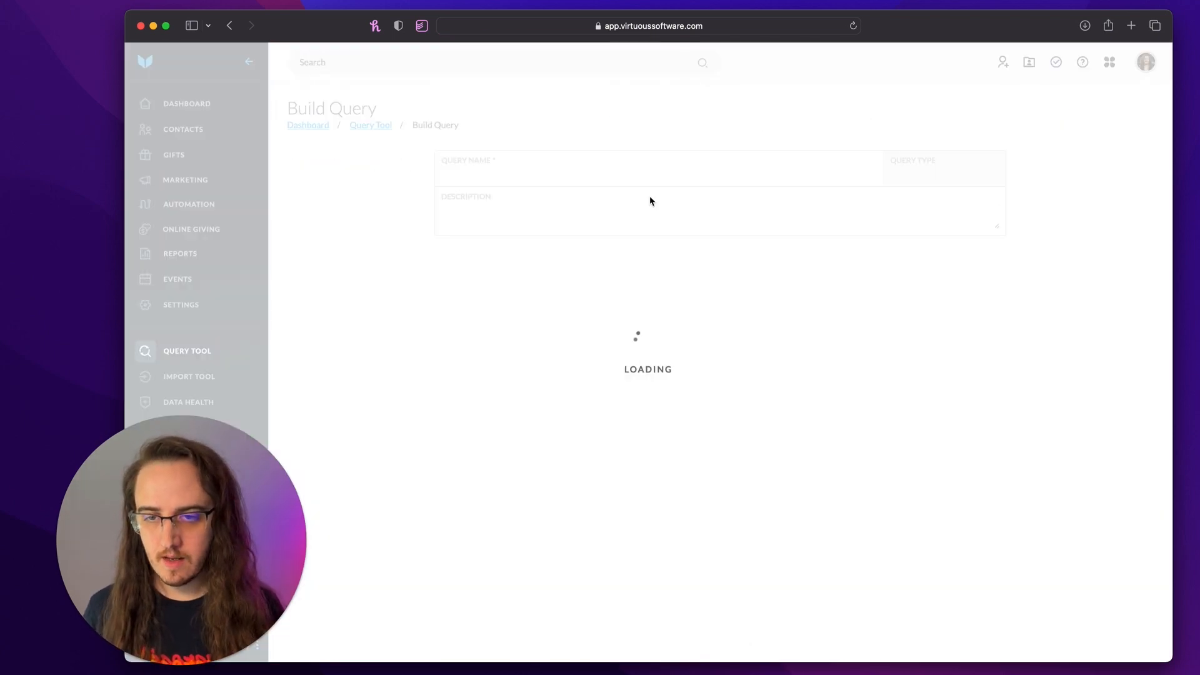
Step: Set the query's first condition to Has Email? with the operator Is true
{"action": "double_click", "coordinate": [448, 172]}
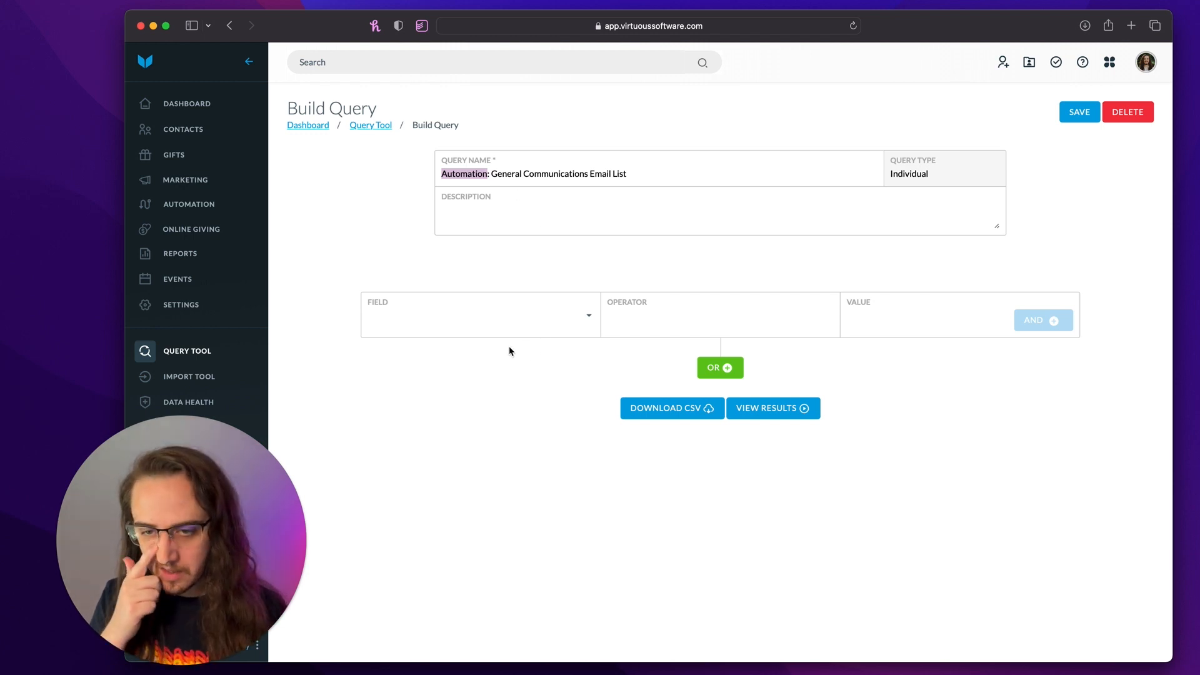
{"action": "left_click", "coordinate": [467, 319]}
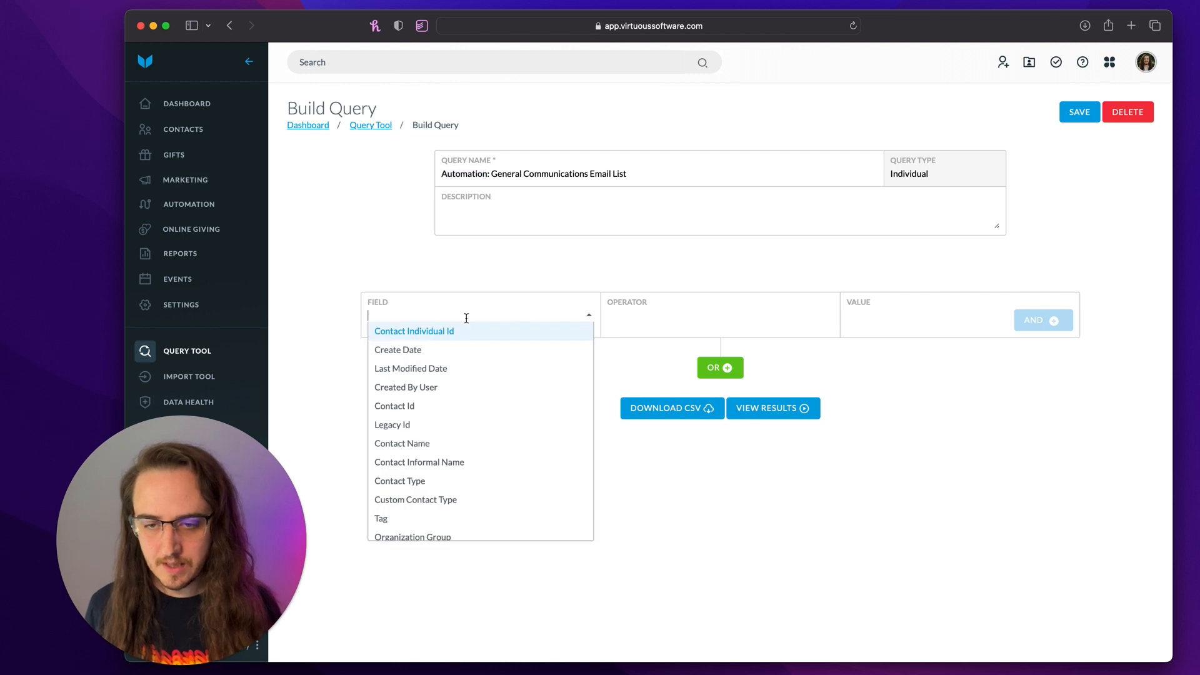
{"action": "type", "text": "has"}
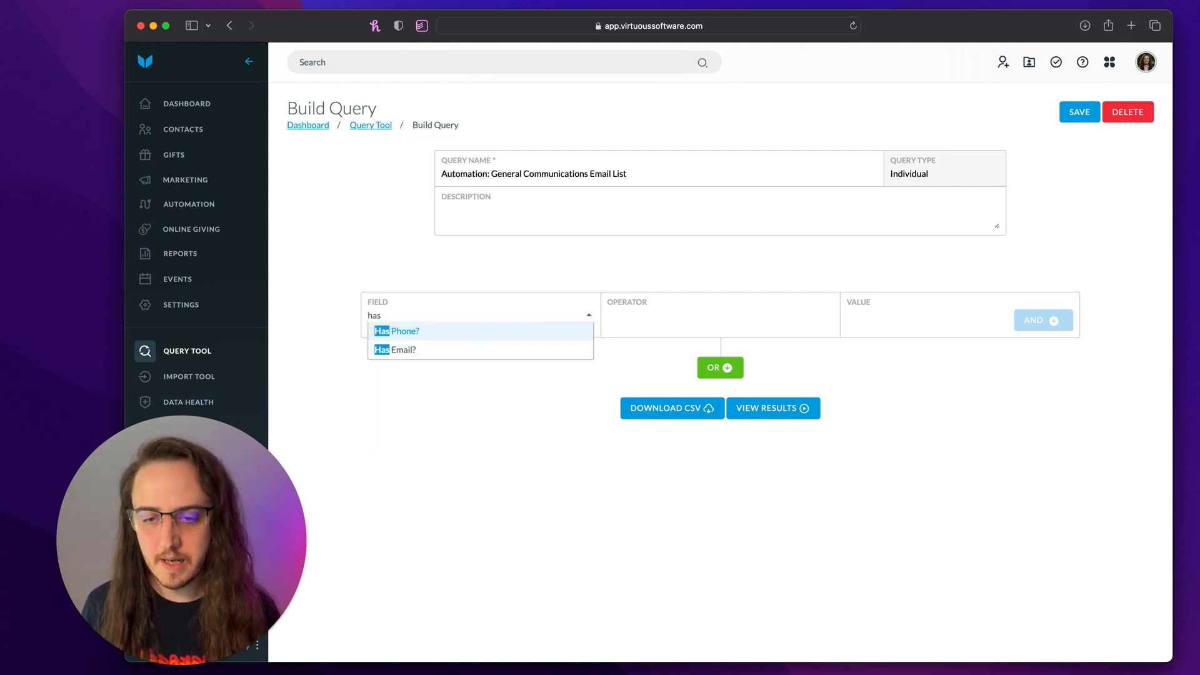
{"action": "left_click", "coordinate": [459, 353]}
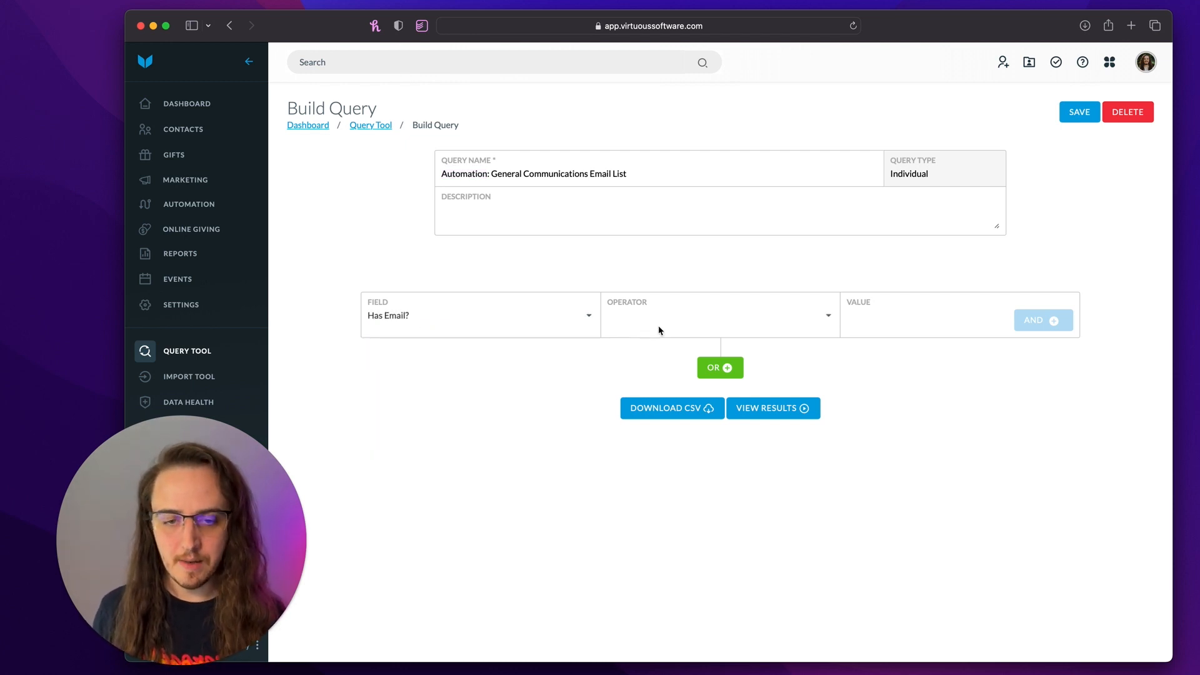
{"action": "left_click", "coordinate": [661, 326]}
{"action": "left_click", "coordinate": [663, 331]}
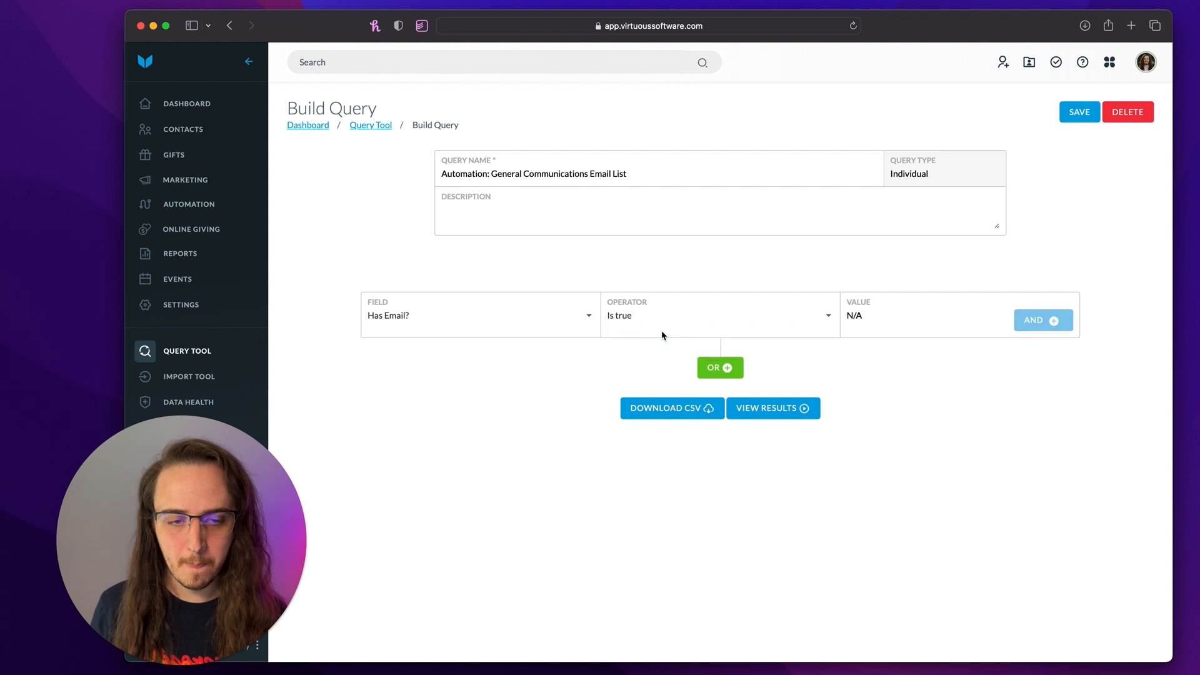
Step: Add a second query condition with the field Tag, the operator Is any of and the value No email
{"action": "left_click", "coordinate": [1034, 323]}
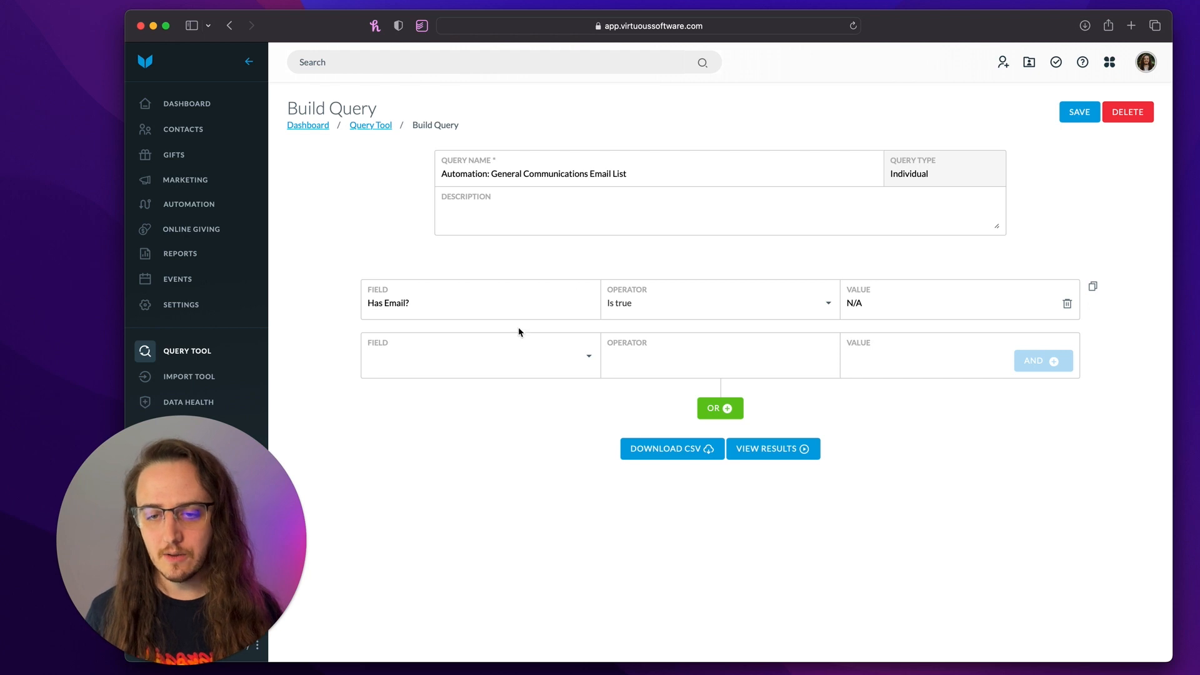
{"action": "left_click", "coordinate": [497, 355]}
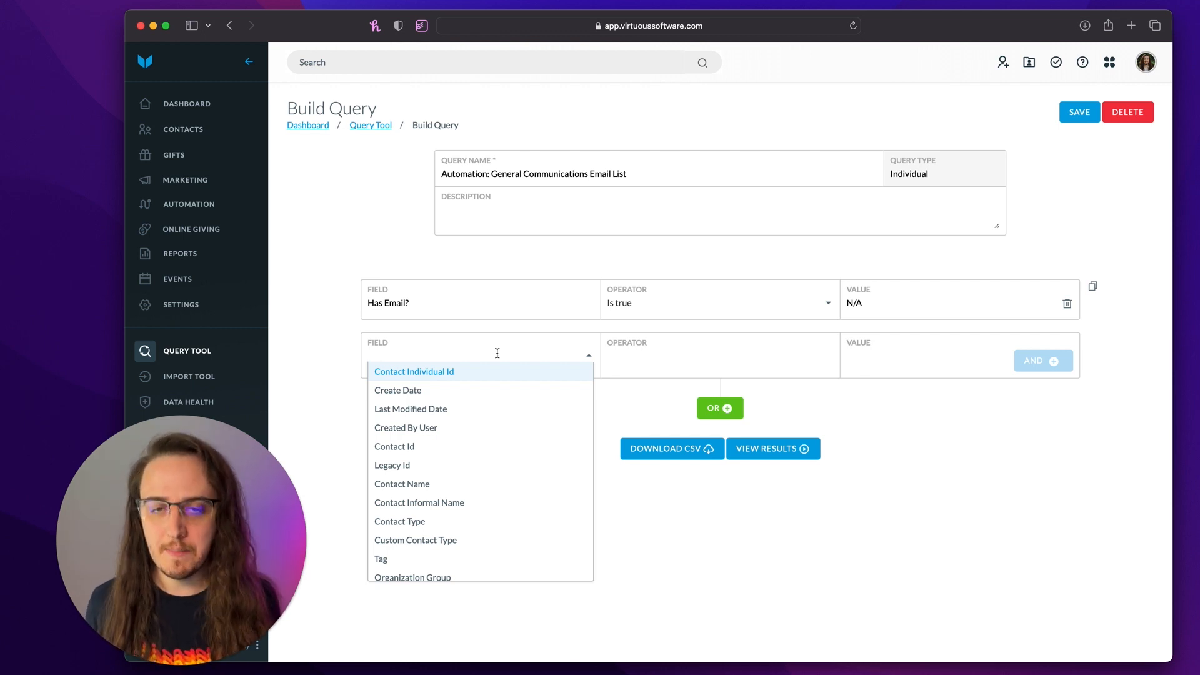
{"action": "type", "text": "tag"}
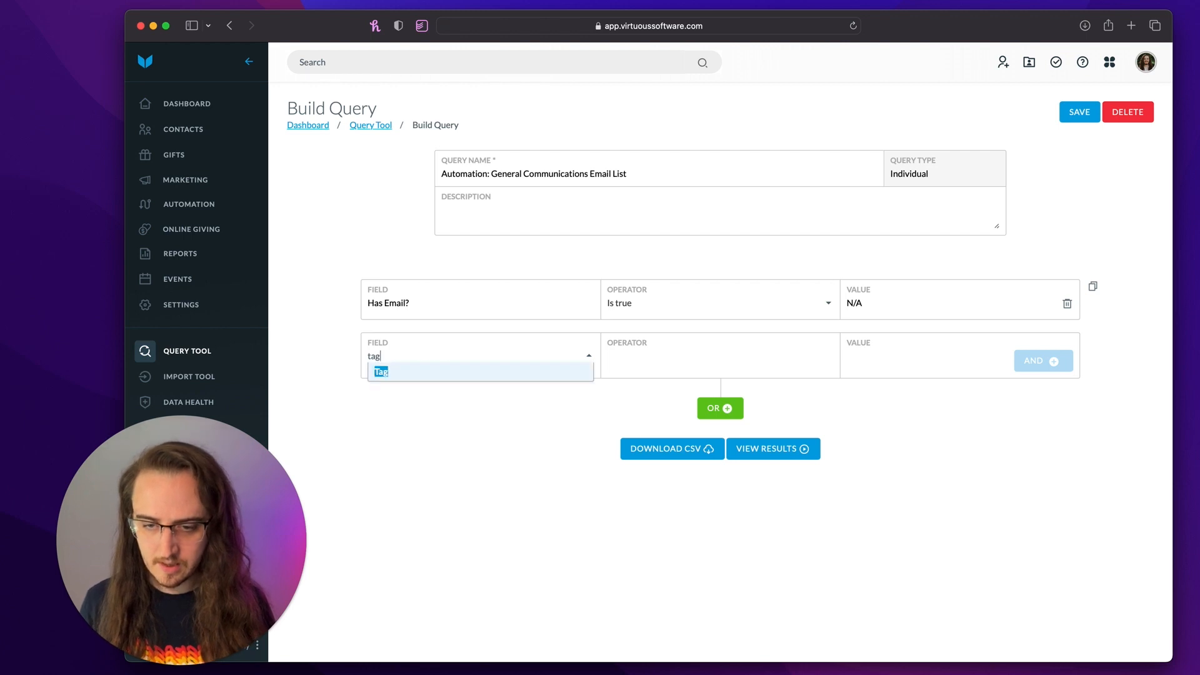
{"action": "key", "text": "Return"}
{"action": "left_click", "coordinate": [647, 357]}
{"action": "left_click", "coordinate": [654, 373]}
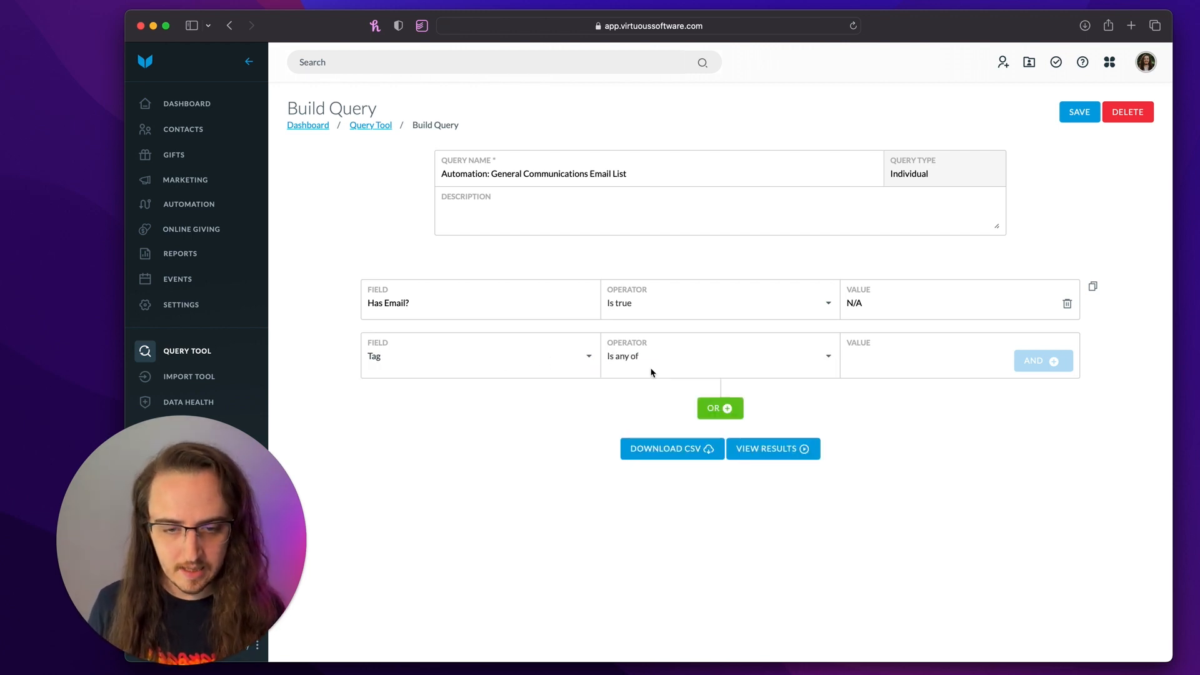
{"action": "type", "text": "Email"}
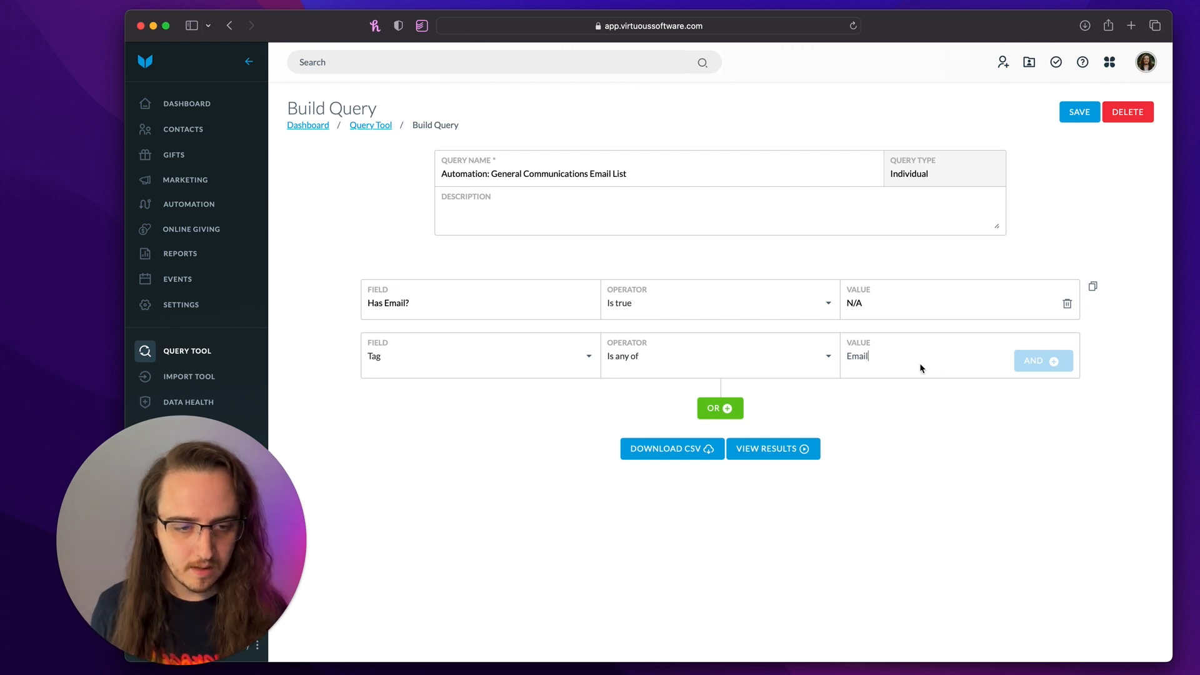
{"action": "left_click", "coordinate": [876, 372]}
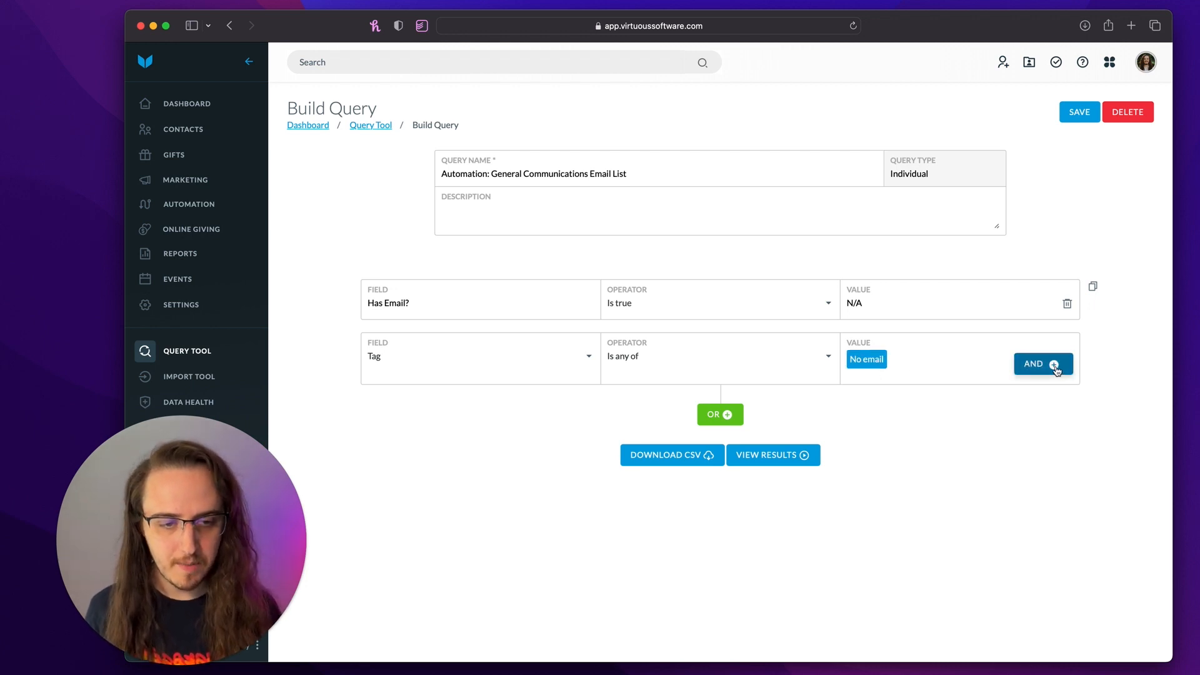
{"action": "left_click", "coordinate": [1055, 369]}
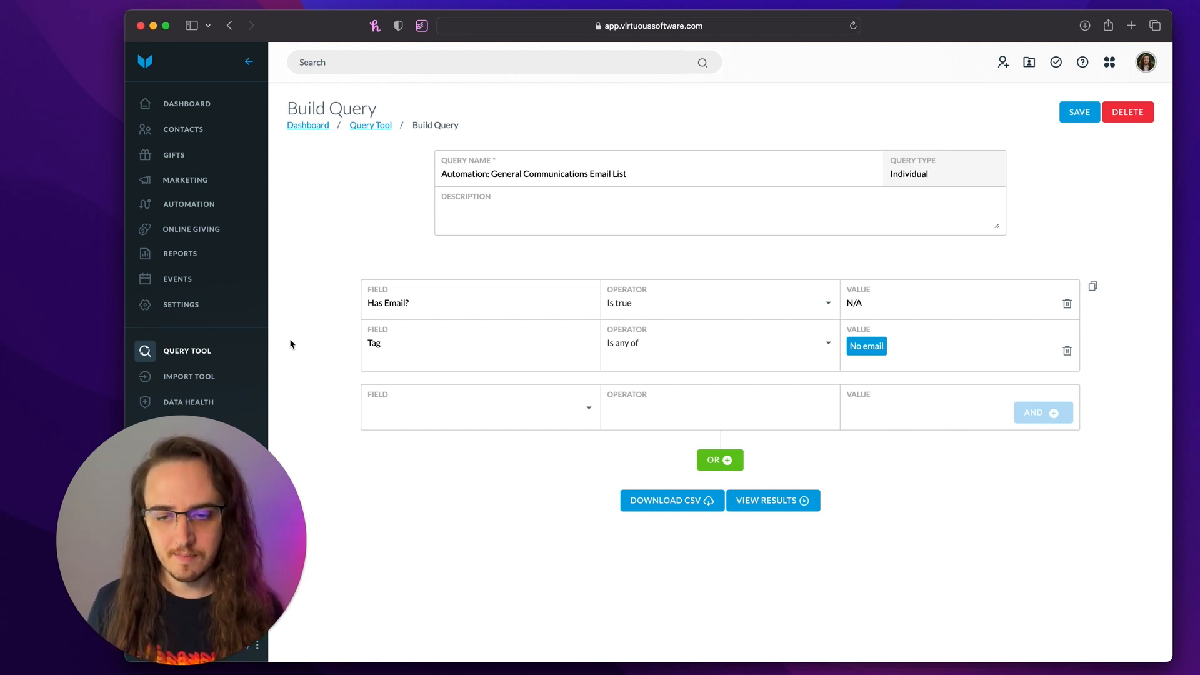
{"action": "left_click_drag", "start_coordinate": [327, 319], "coordinate": [626, 370]}
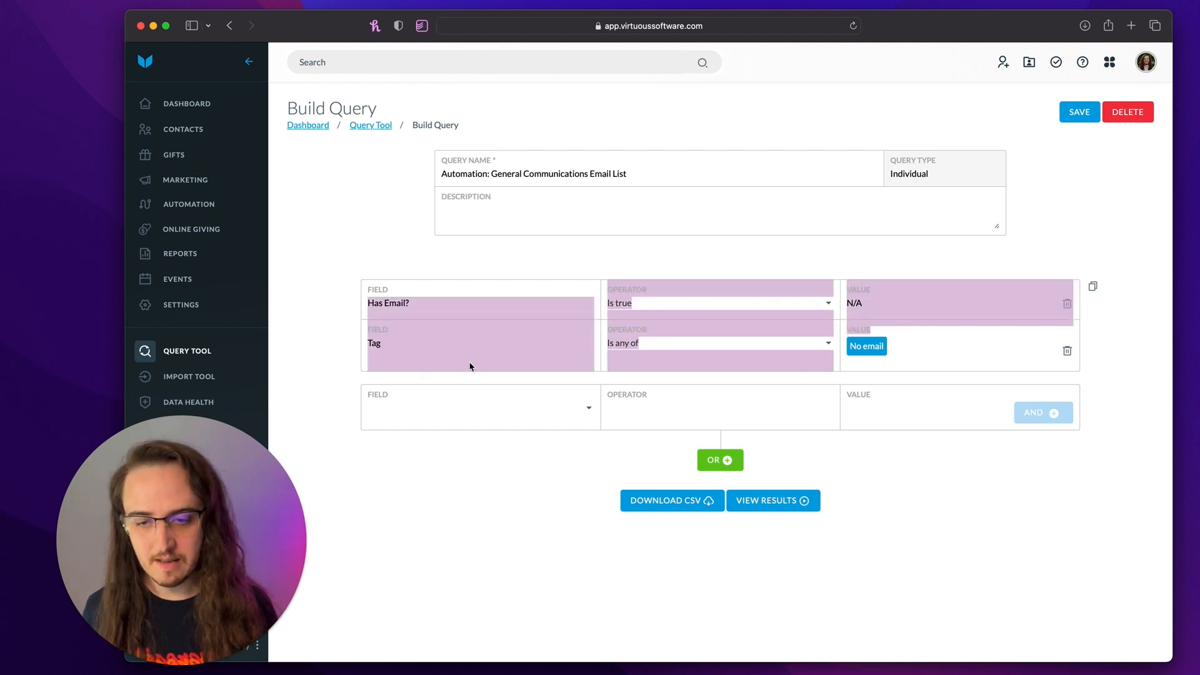
{"action": "left_click", "coordinate": [1063, 501]}
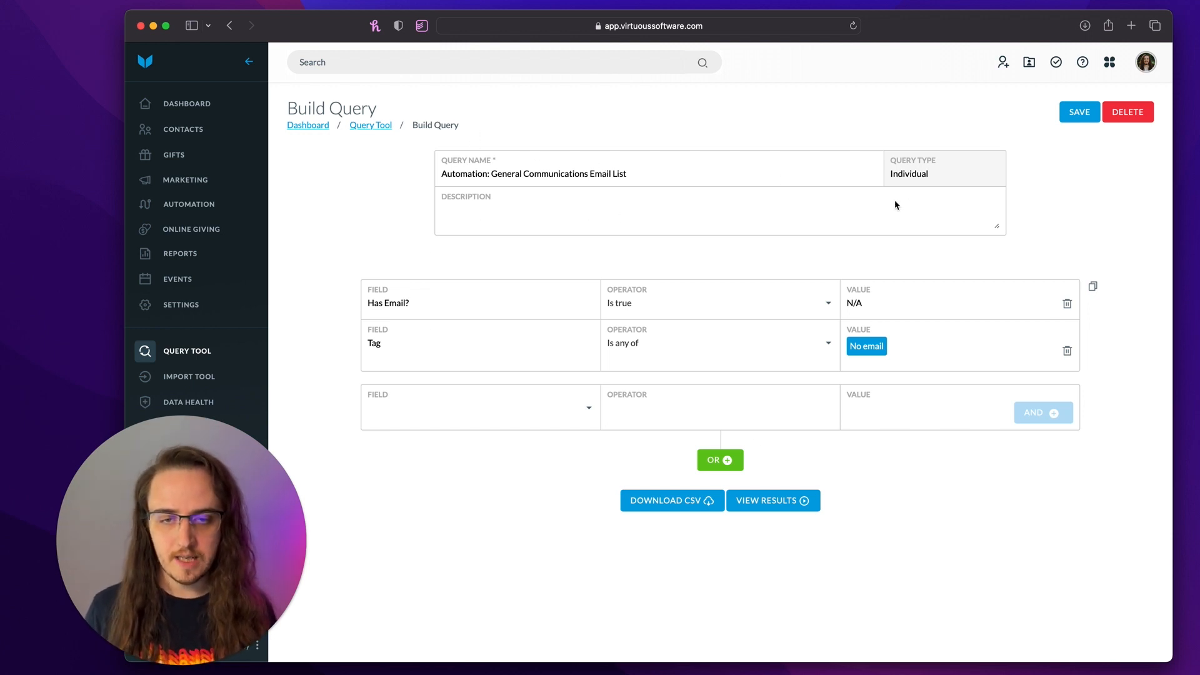
Step: Go to the automation workflows and start a new workflow with the target Individuals
{"action": "left_click", "coordinate": [192, 207]}
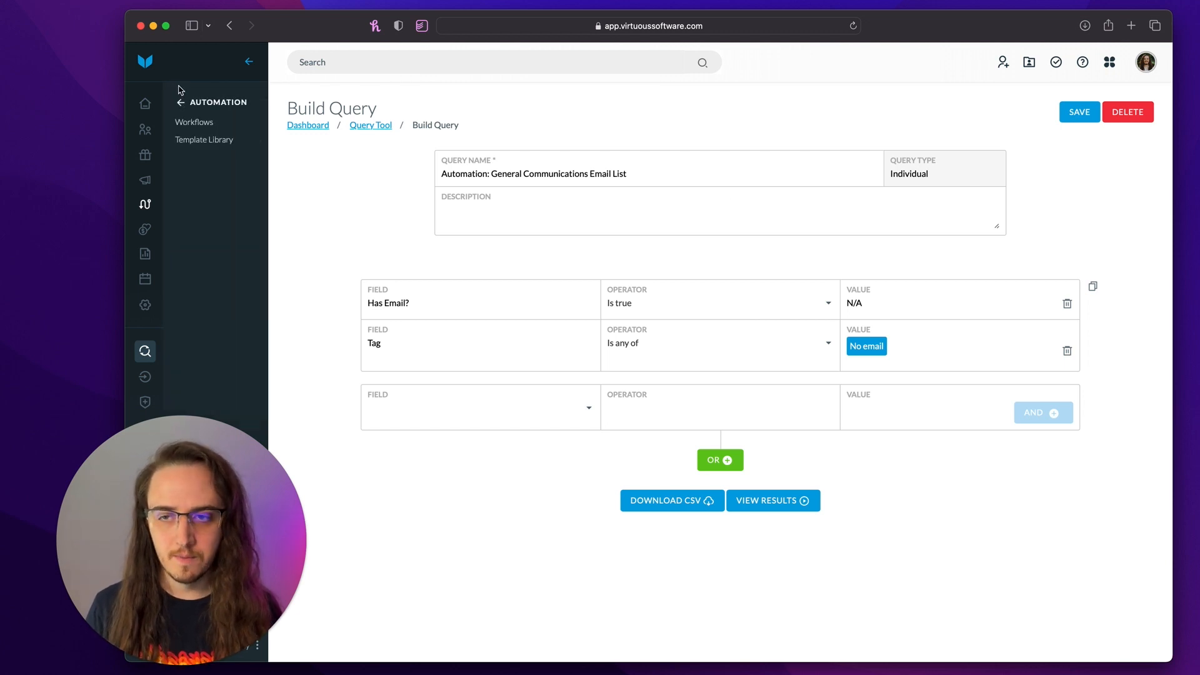
{"action": "left_click", "coordinate": [193, 123]}
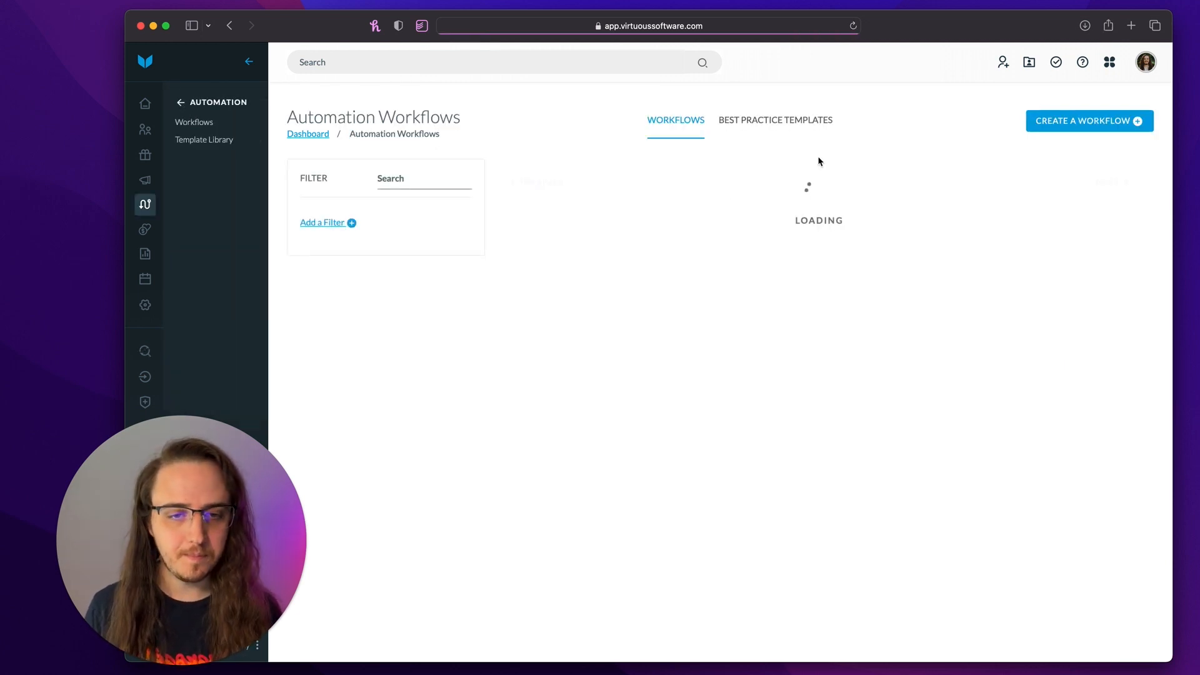
{"action": "left_click", "coordinate": [1092, 132]}
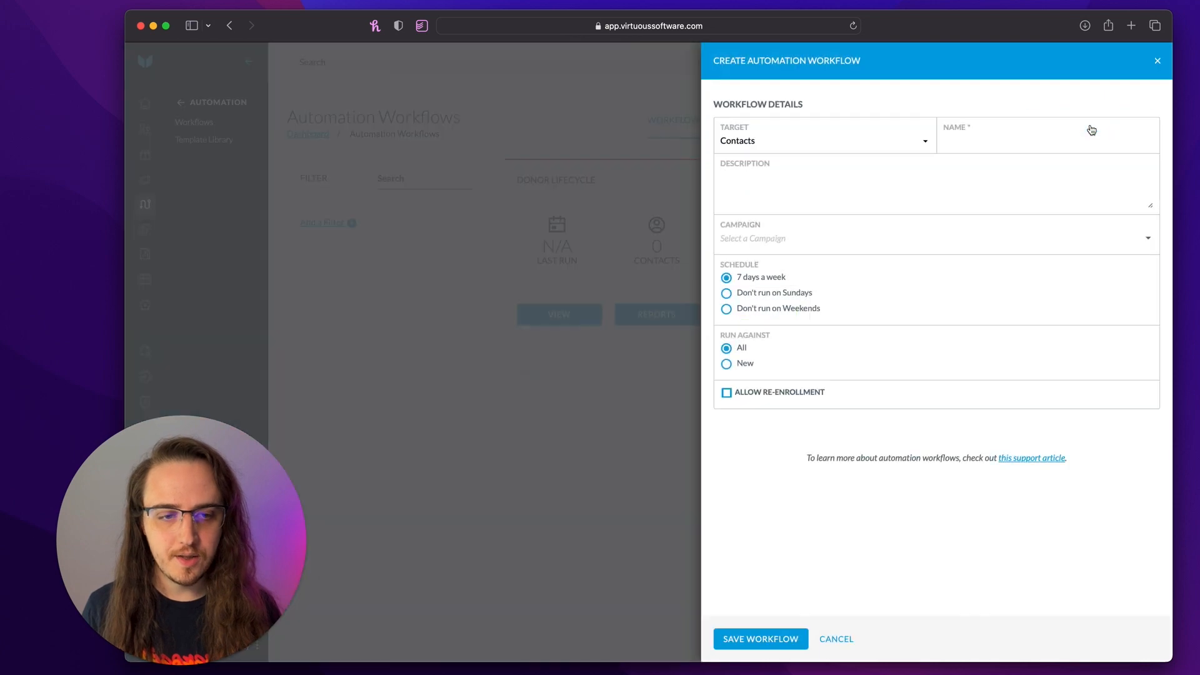
{"action": "left_click", "coordinate": [887, 144]}
{"action": "left_click", "coordinate": [878, 156]}
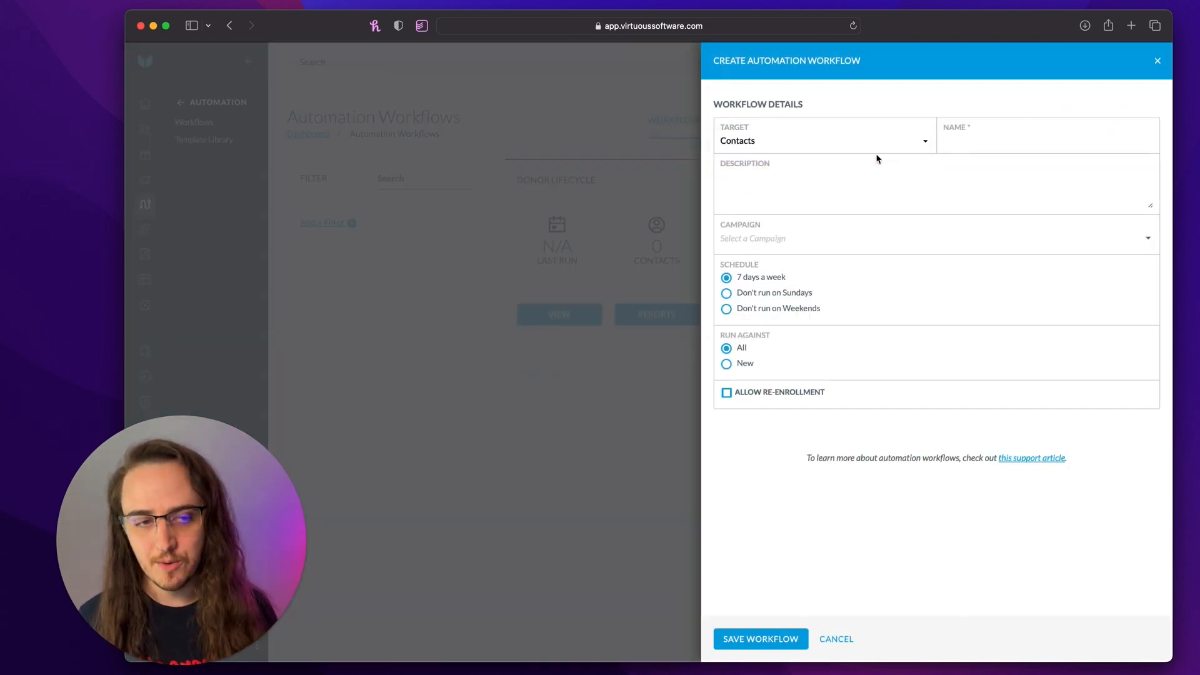
Step: Name the workflow "Email List: General Communications" and save it with re-enrollment allowed
{"action": "left_click", "coordinate": [1005, 145]}
{"action": "type", "text": "E"}
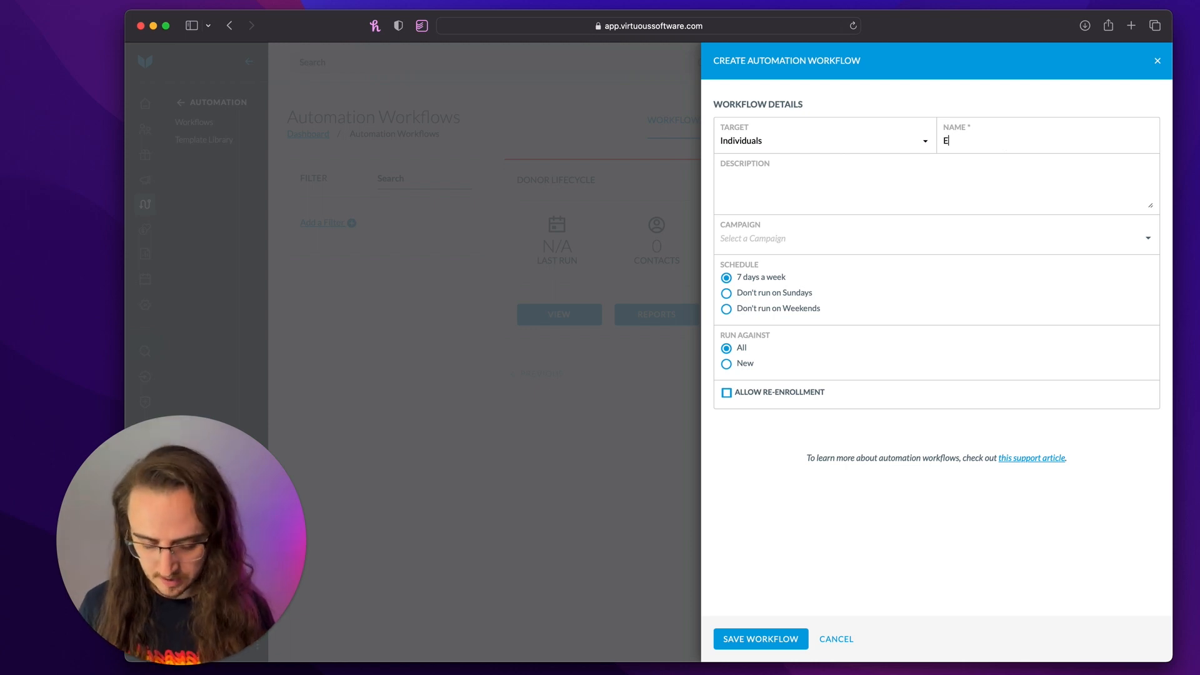
{"action": "type", "text": "mail List: Genera"}
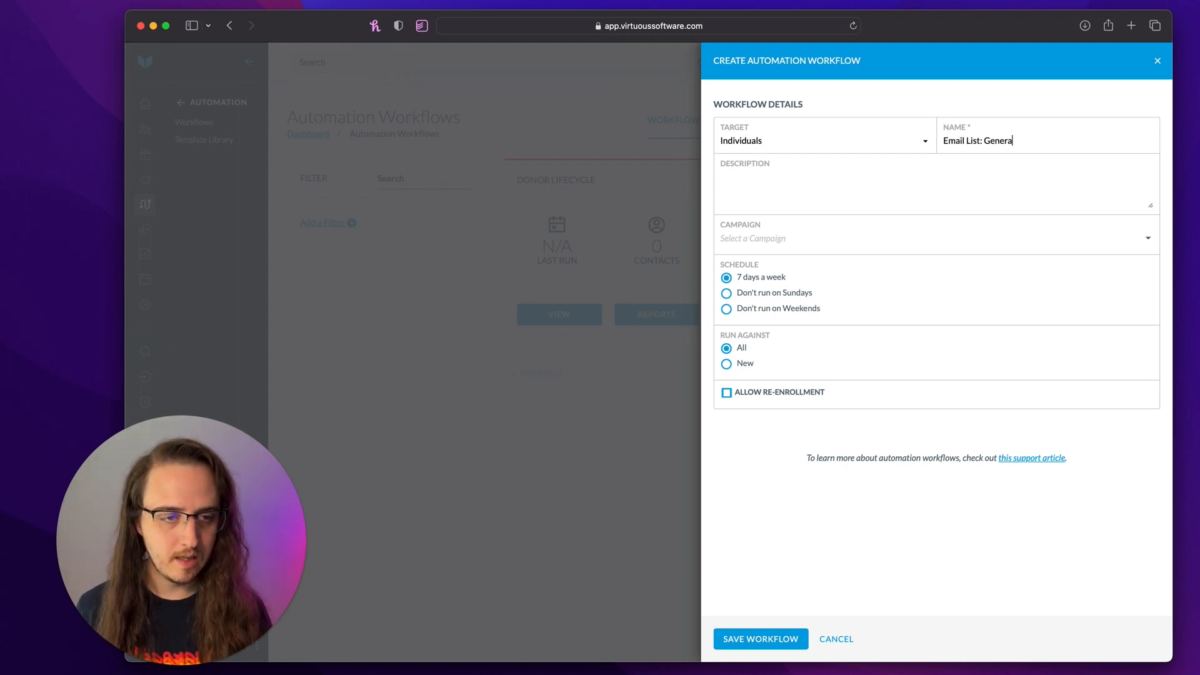
{"action": "type", "text": "l Communications"}
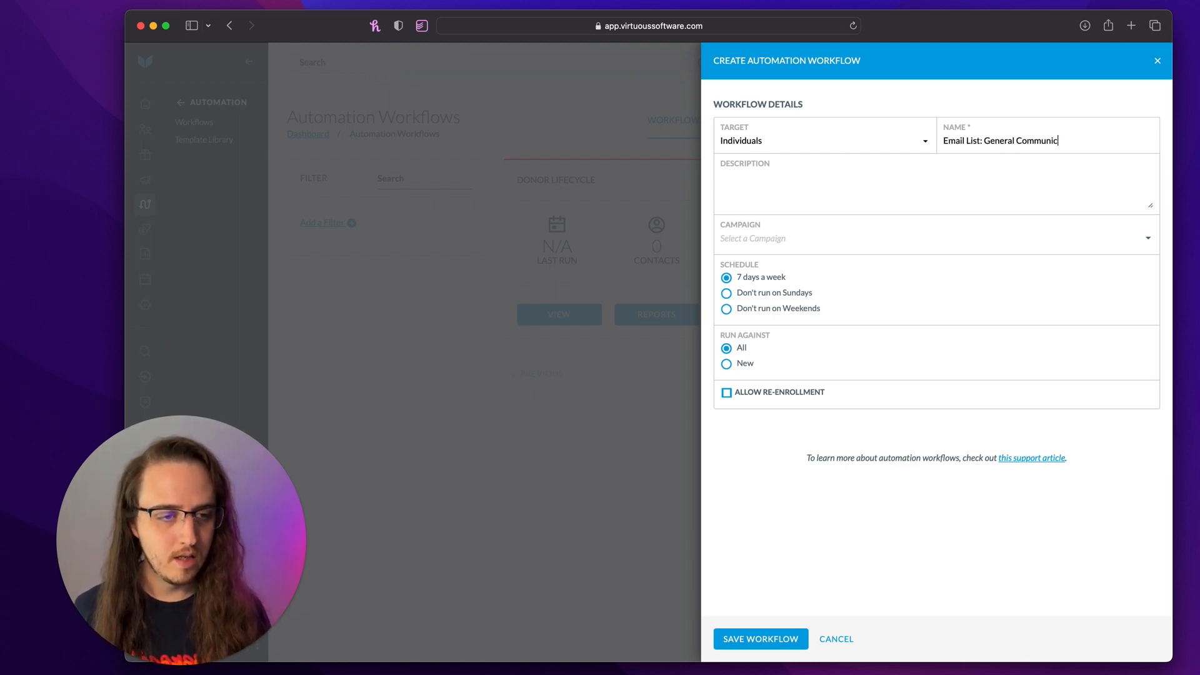
{"action": "left_click", "coordinate": [793, 394]}
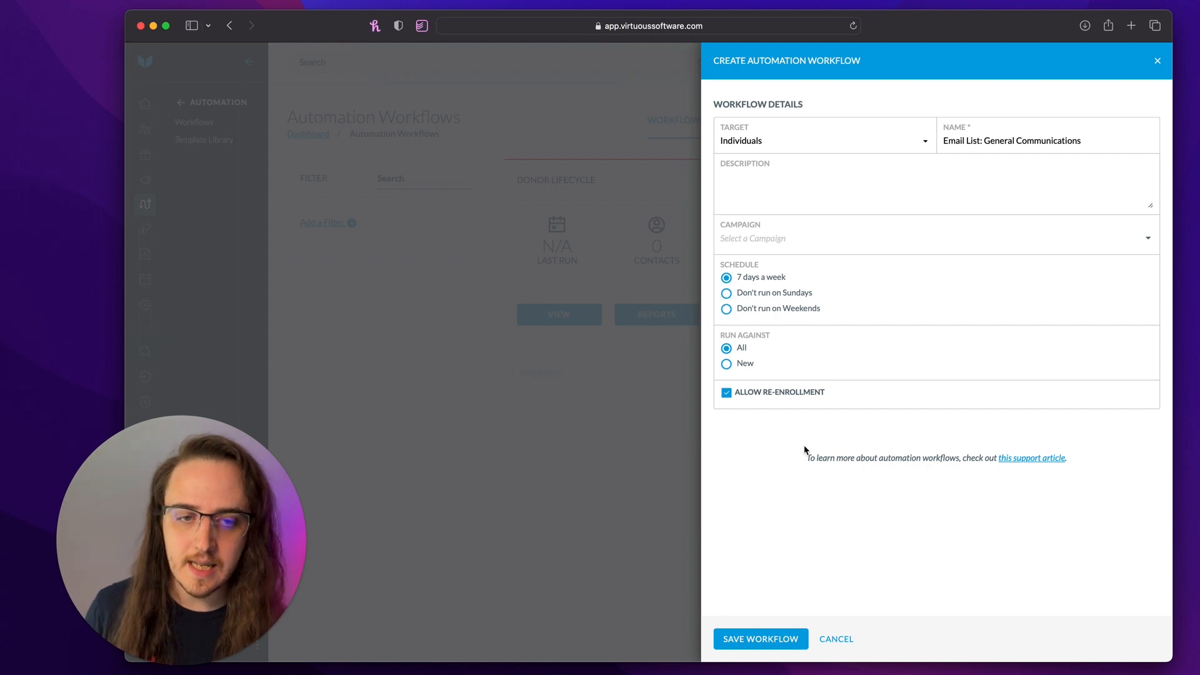
{"action": "left_click", "coordinate": [763, 642]}
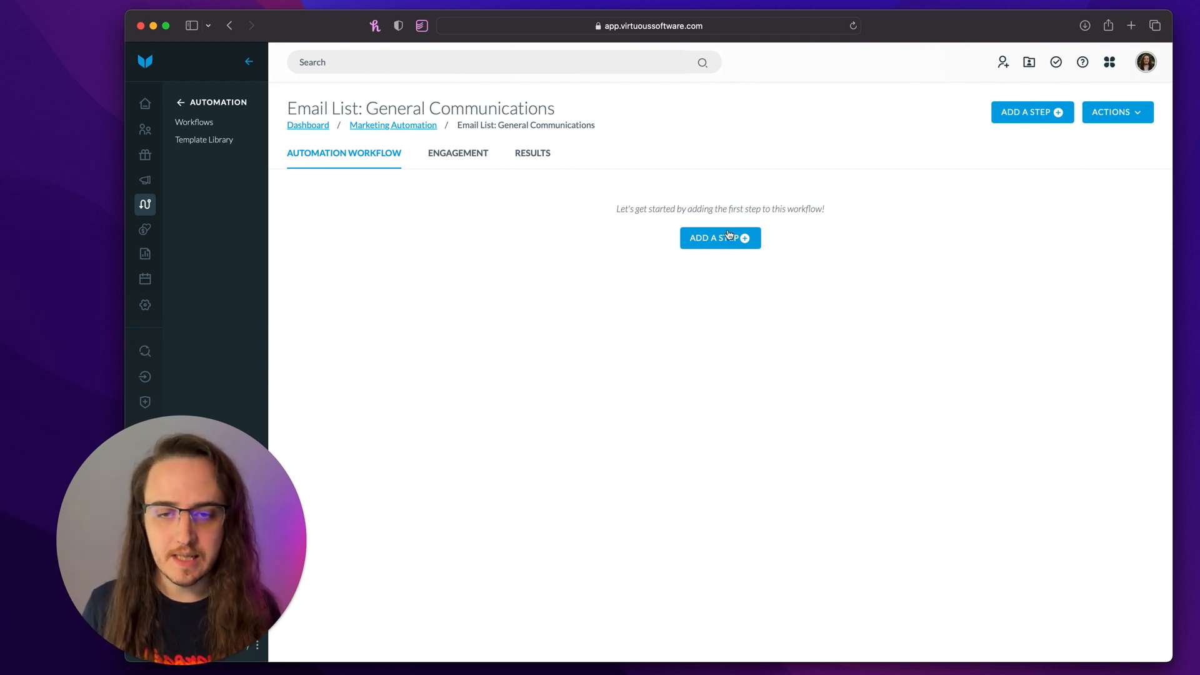
Step: Add the first step to the workflow and name it "General Email List"
{"action": "left_click", "coordinate": [728, 250]}
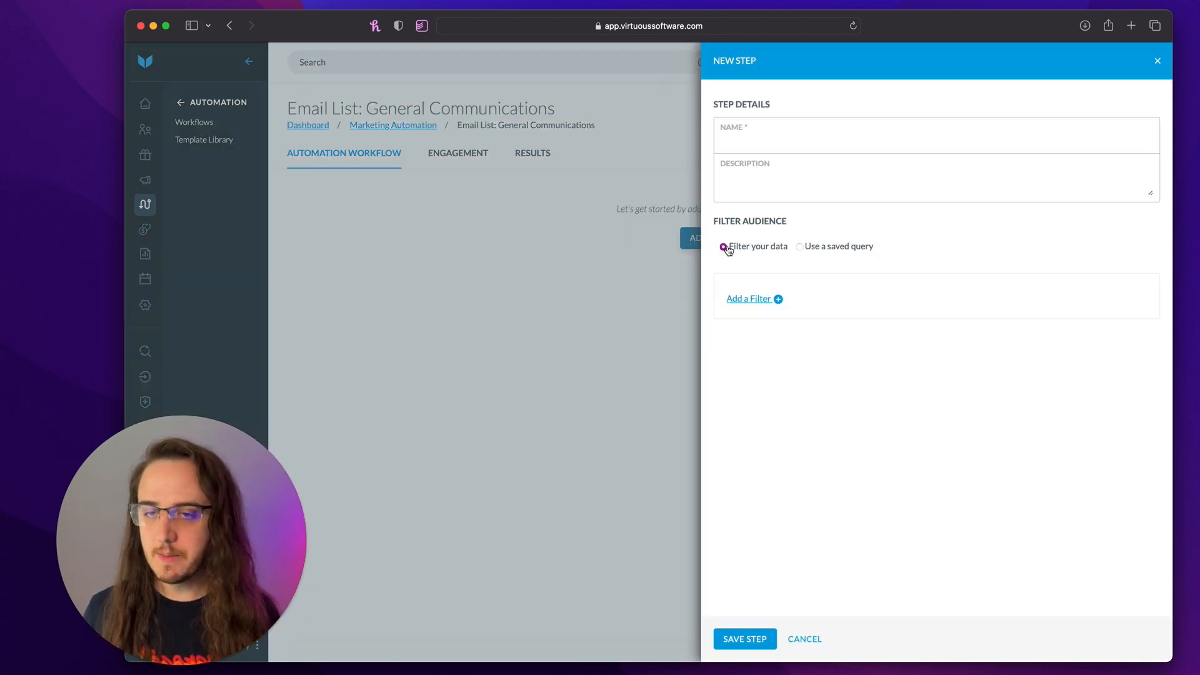
{"action": "left_click", "coordinate": [787, 140]}
{"action": "type", "text": "Email LIst"}
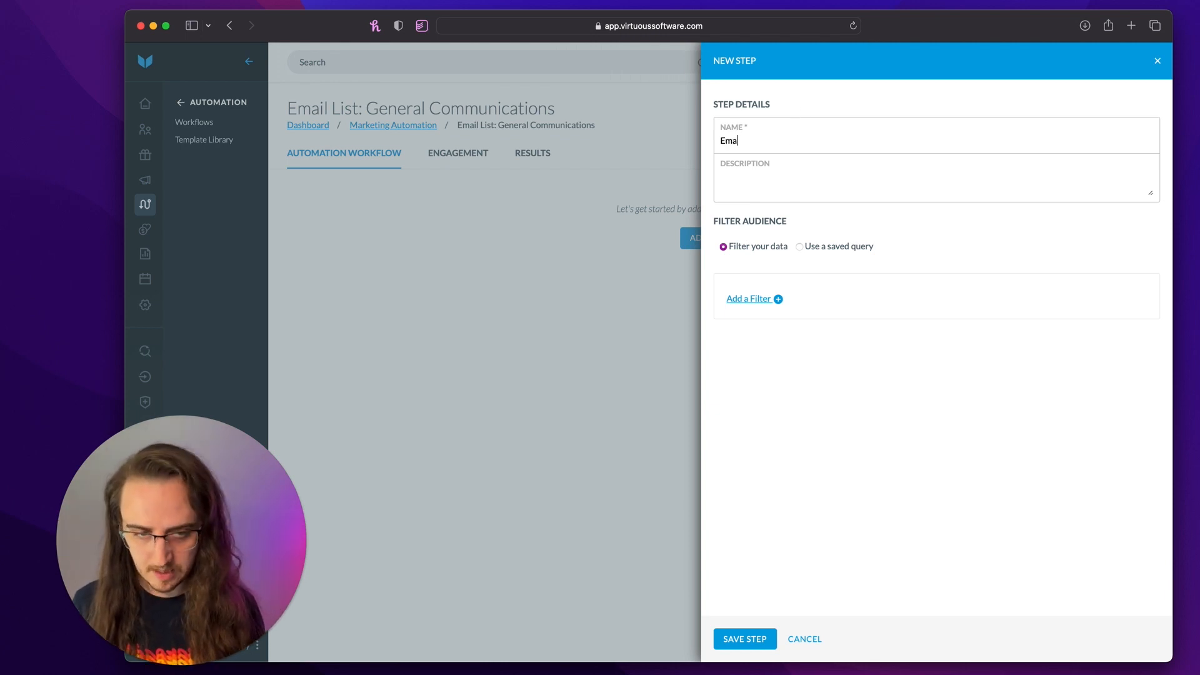
{"action": "key", "text": "BackSpace"}
{"action": "key", "text": "BackSpace"}
{"action": "key", "text": "super+a"}
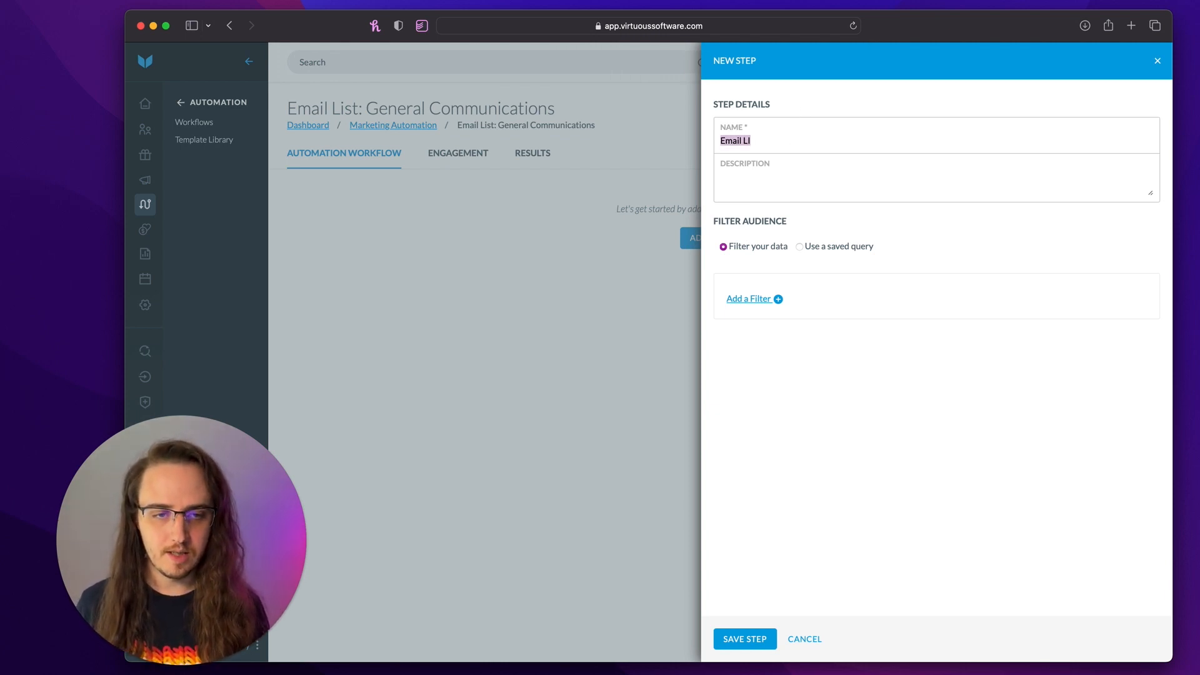
{"action": "type", "text": "General Email List"}
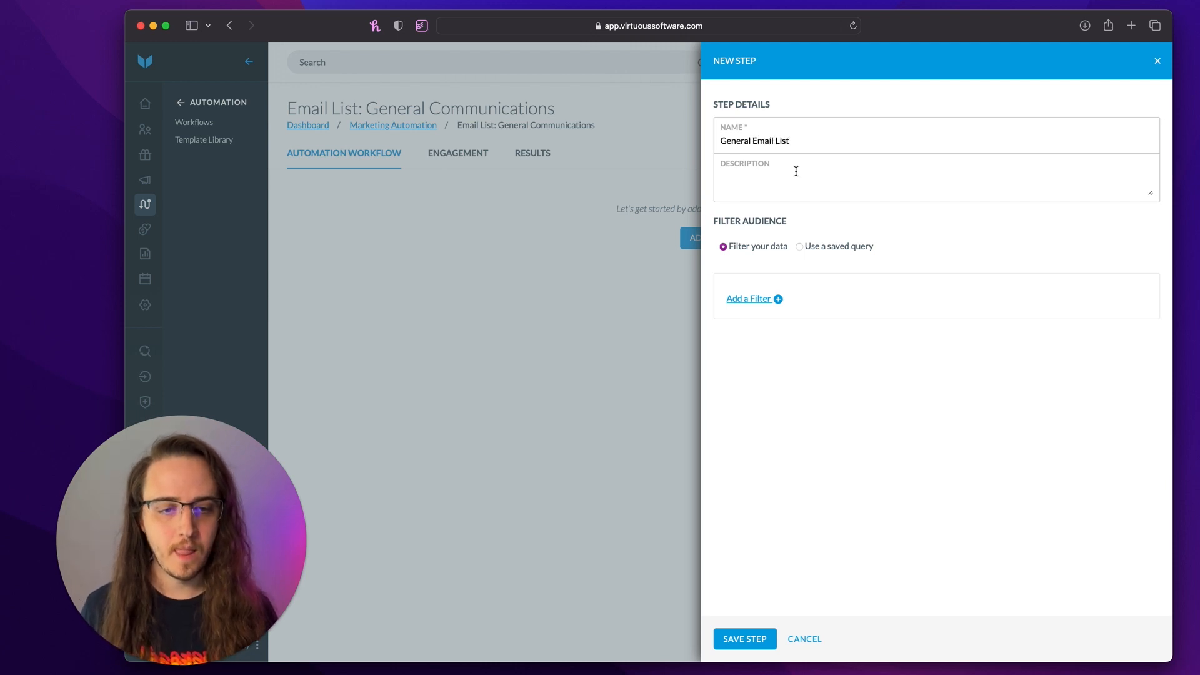
Step: Filter the new step's audience with the saved query "Automation: General Communications Email List" and save the step
{"action": "left_click", "coordinate": [857, 246]}
{"action": "left_click", "coordinate": [786, 302]}
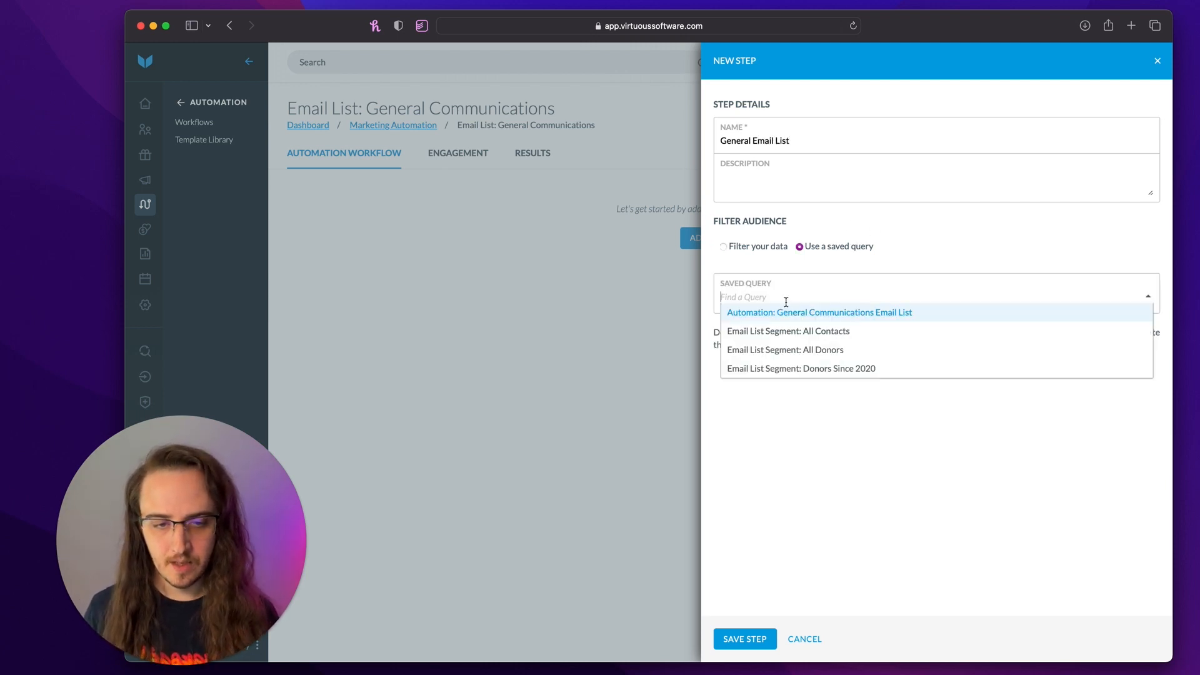
{"action": "left_click", "coordinate": [914, 318]}
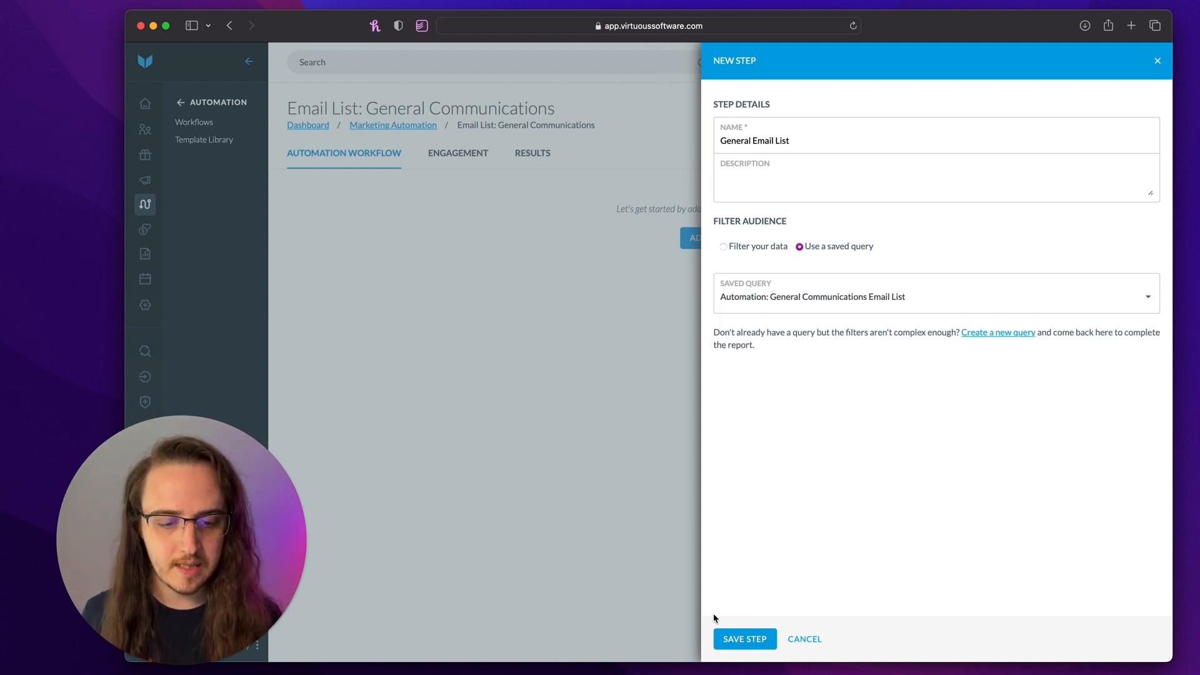
{"action": "left_click", "coordinate": [730, 638]}
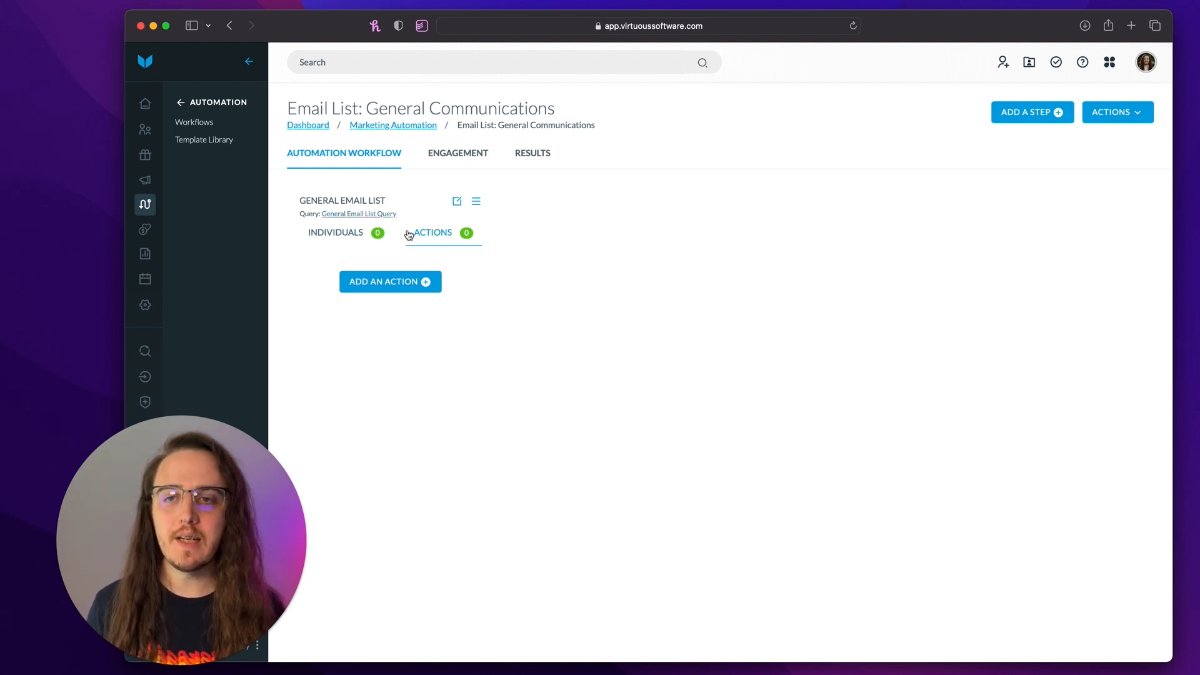
Step: Edit the General Email List step, replace its saved query with "Automation: General Communications Email List" and save the change
{"action": "left_click_drag", "start_coordinate": [296, 198], "coordinate": [352, 216]}
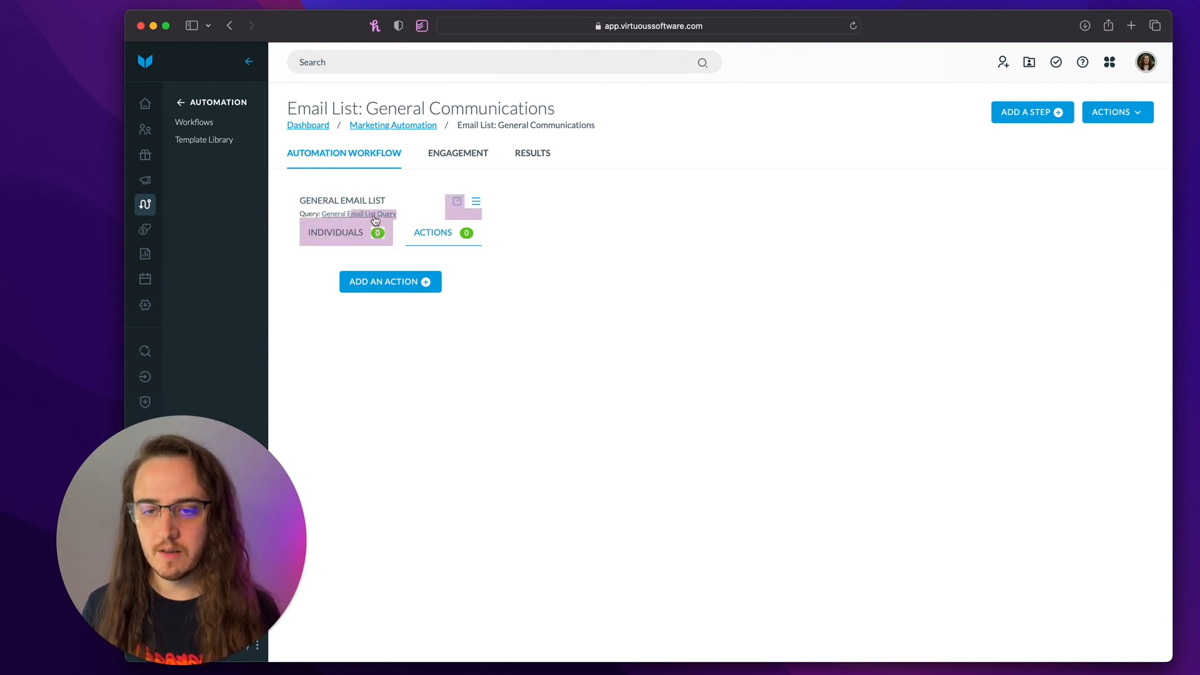
{"action": "left_click", "coordinate": [413, 220]}
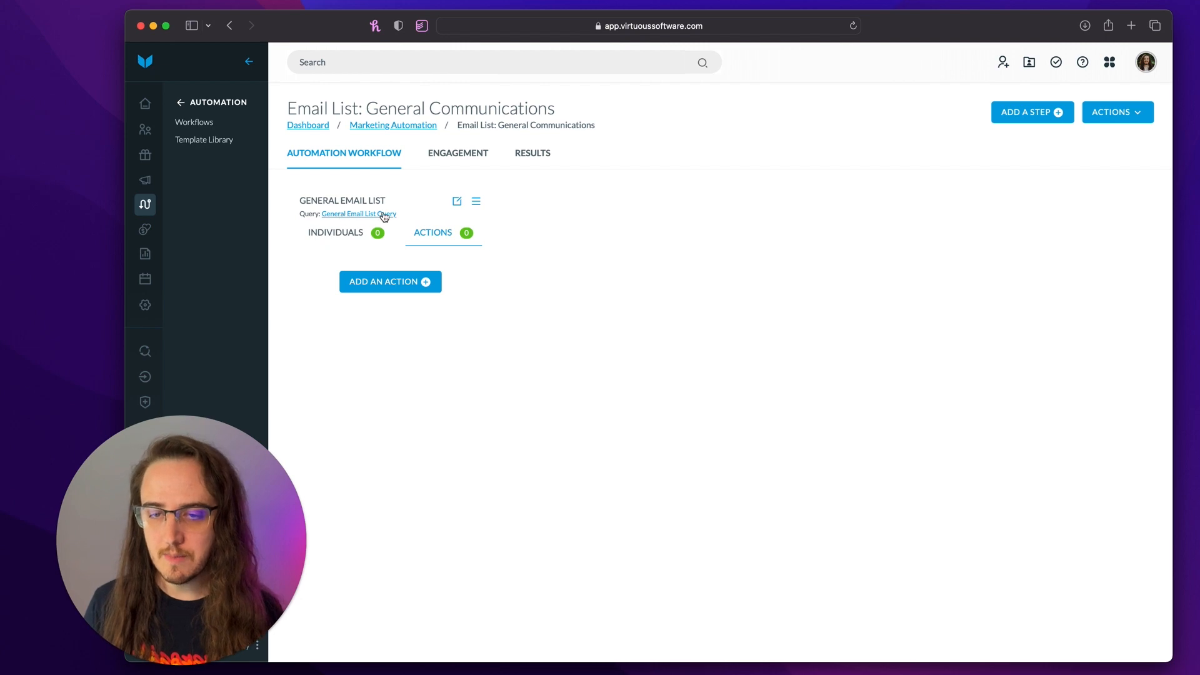
{"action": "left_click", "coordinate": [454, 204]}
{"action": "left_click", "coordinate": [851, 298]}
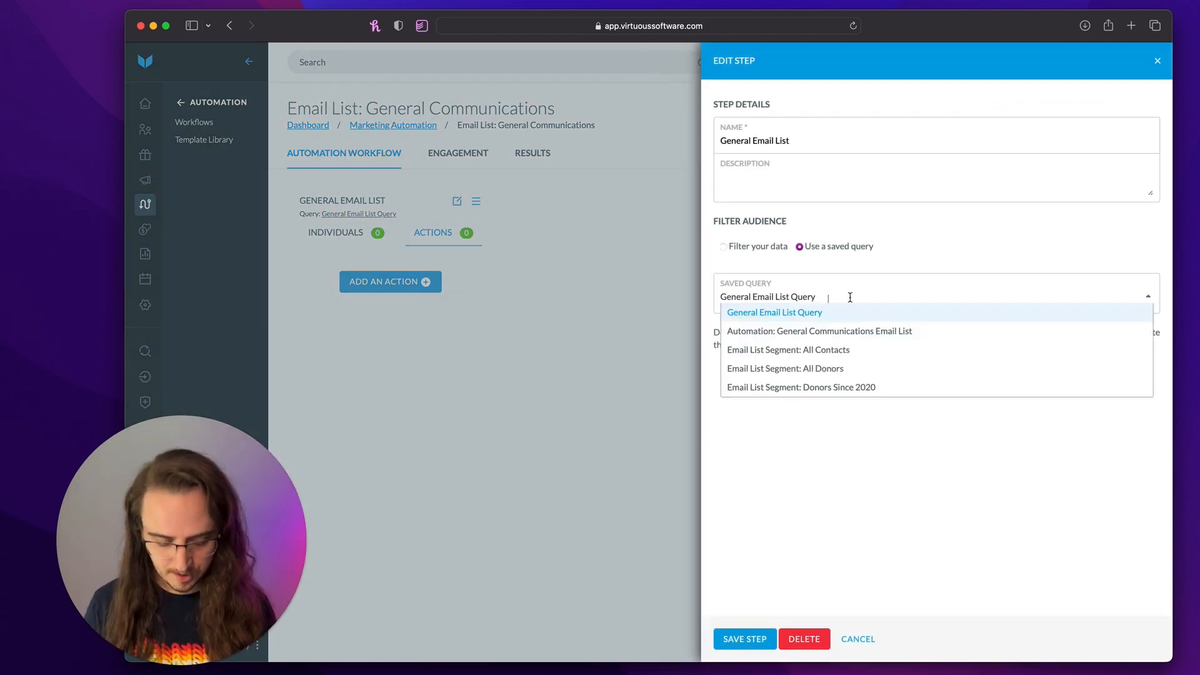
{"action": "left_click", "coordinate": [844, 332]}
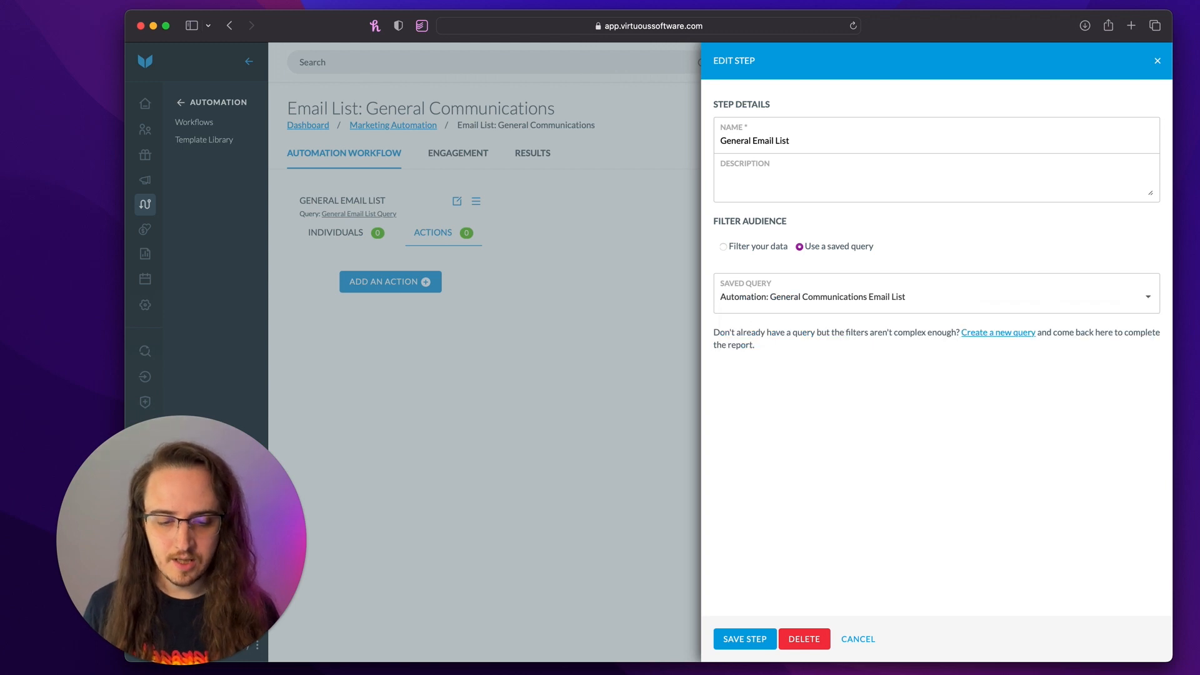
{"action": "left_click", "coordinate": [747, 642]}
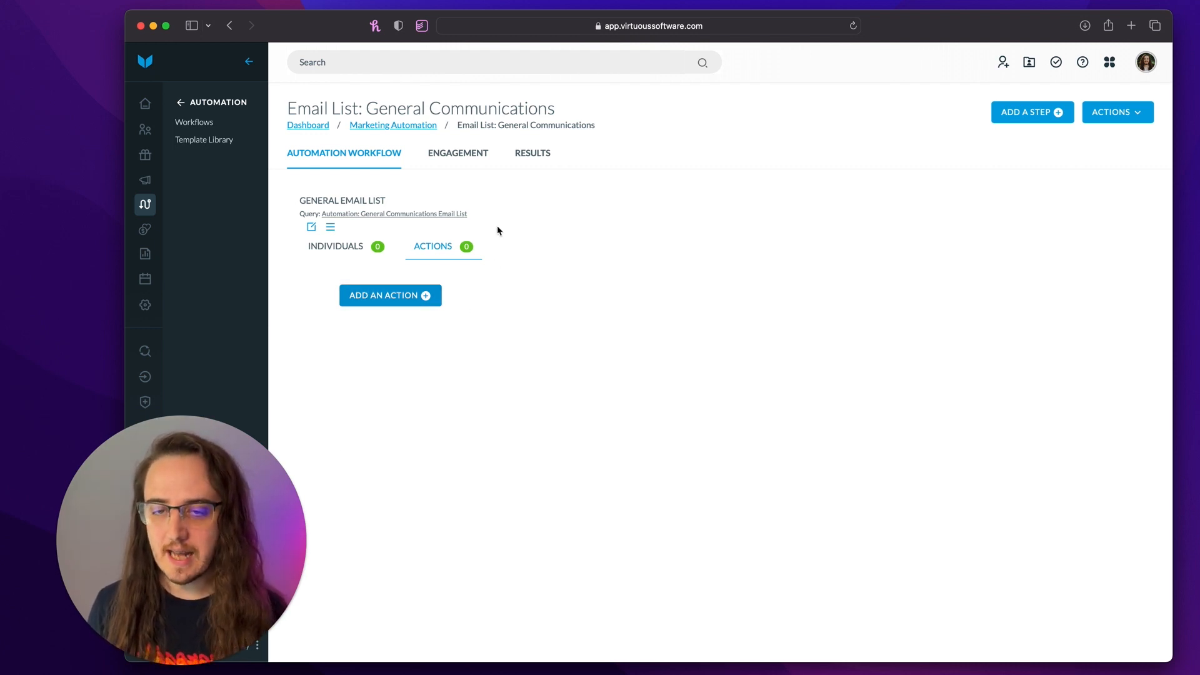
Step: Add an Email List action to the step that adds individuals to the General Communication list, and save it
{"action": "left_click", "coordinate": [387, 300]}
{"action": "left_click", "coordinate": [781, 142]}
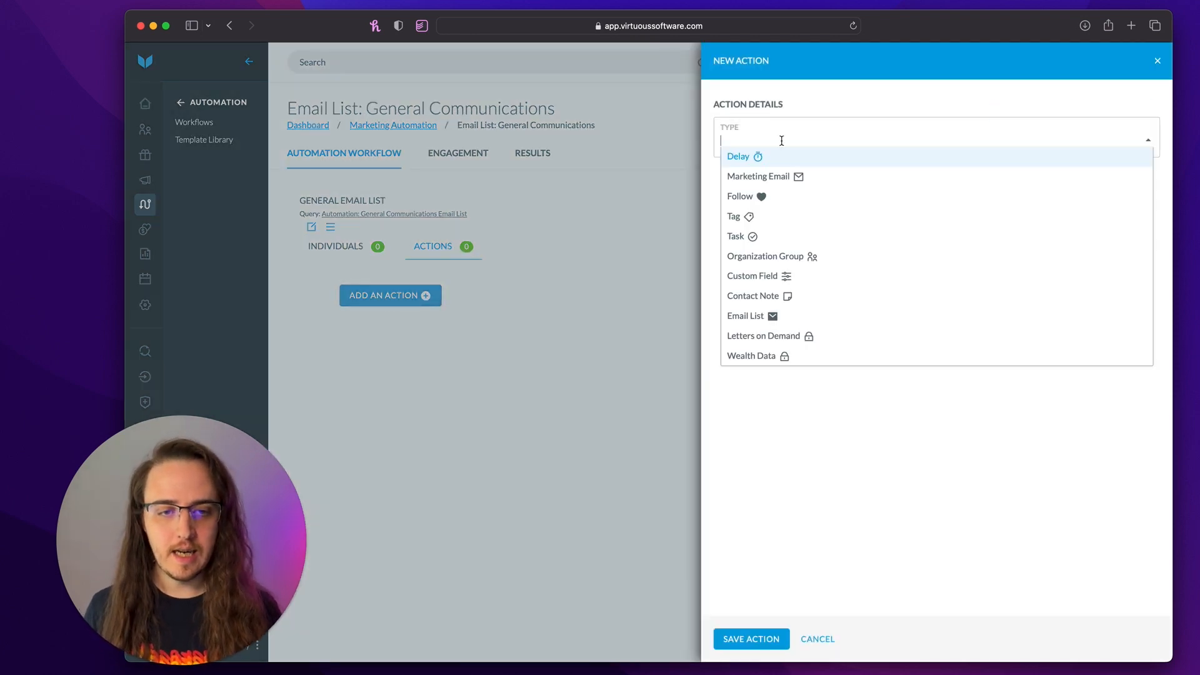
{"action": "left_click", "coordinate": [782, 317]}
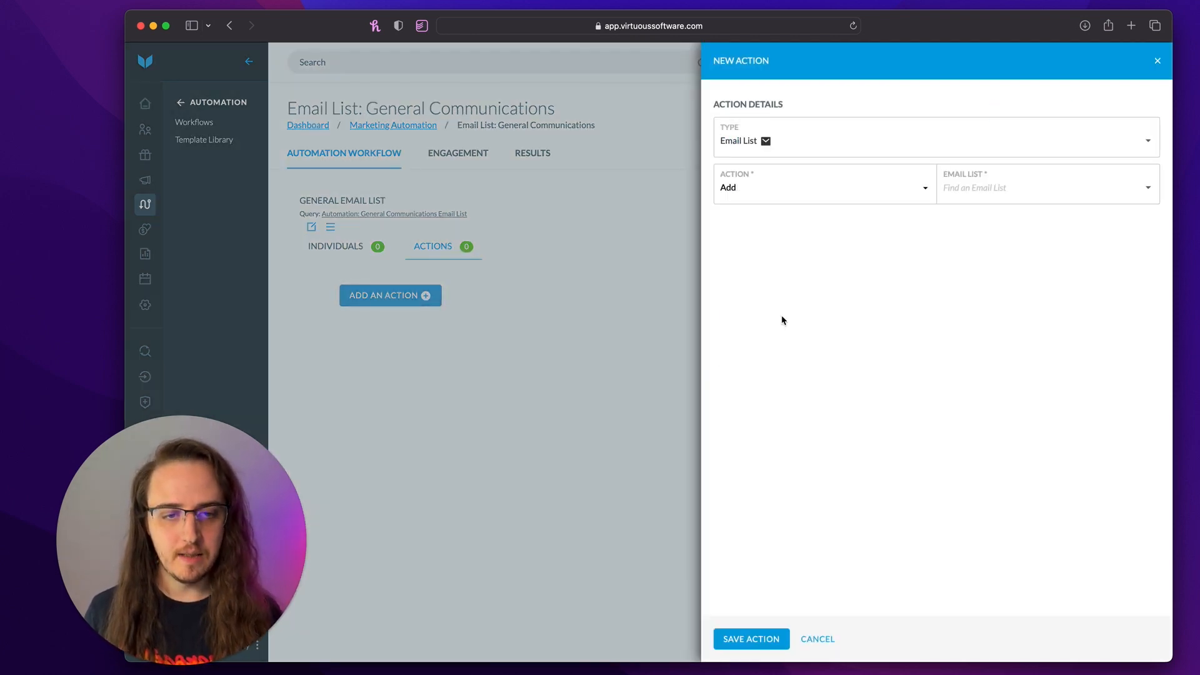
{"action": "left_click", "coordinate": [981, 199]}
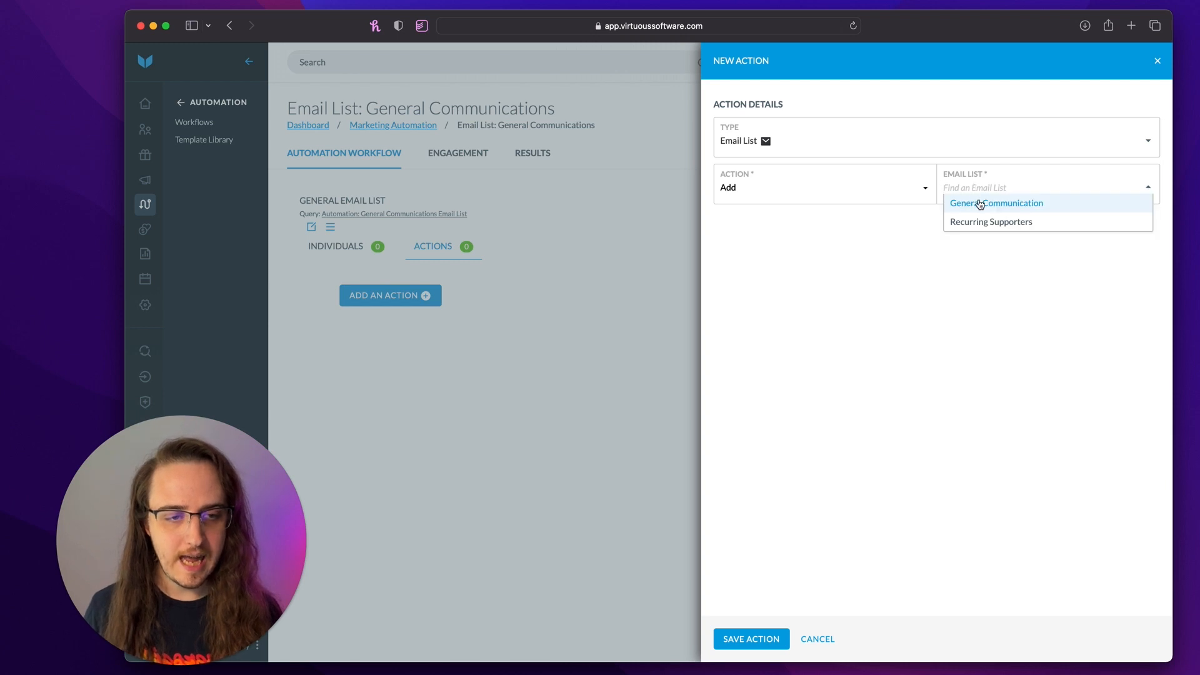
{"action": "left_click", "coordinate": [981, 202]}
{"action": "left_click", "coordinate": [757, 635]}
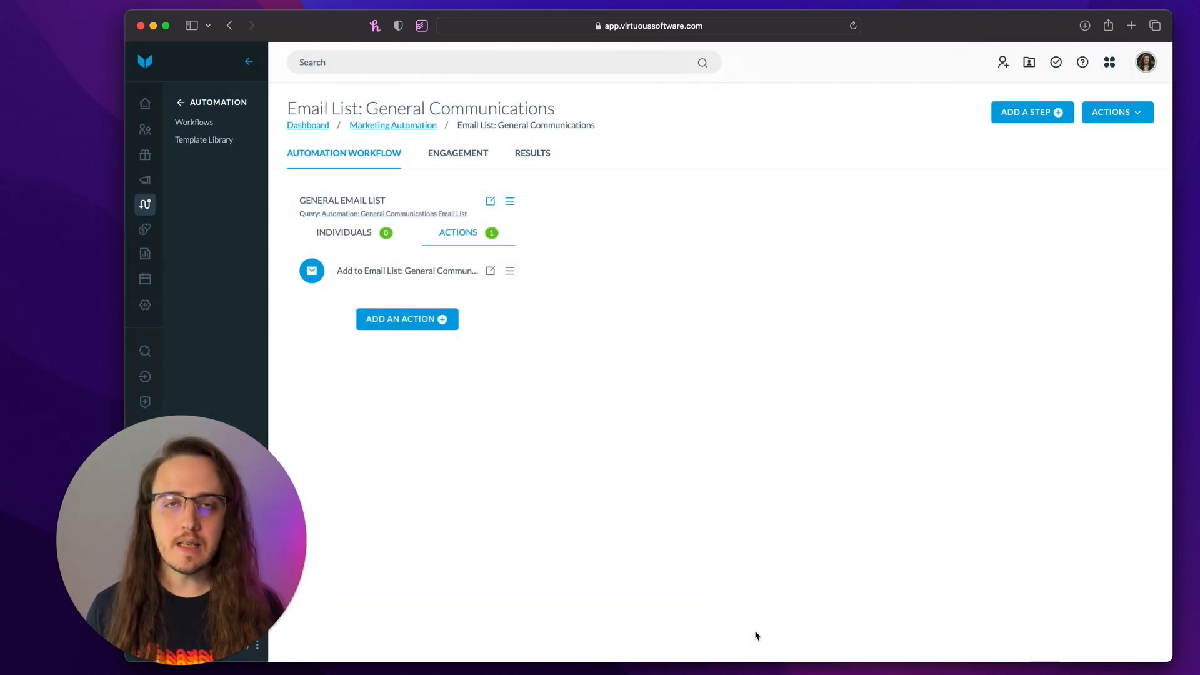
Step: Open the query behind the General Email List step, add the condition Contact Type Is Foundation, and save the query
{"action": "left_click", "coordinate": [1137, 115]}
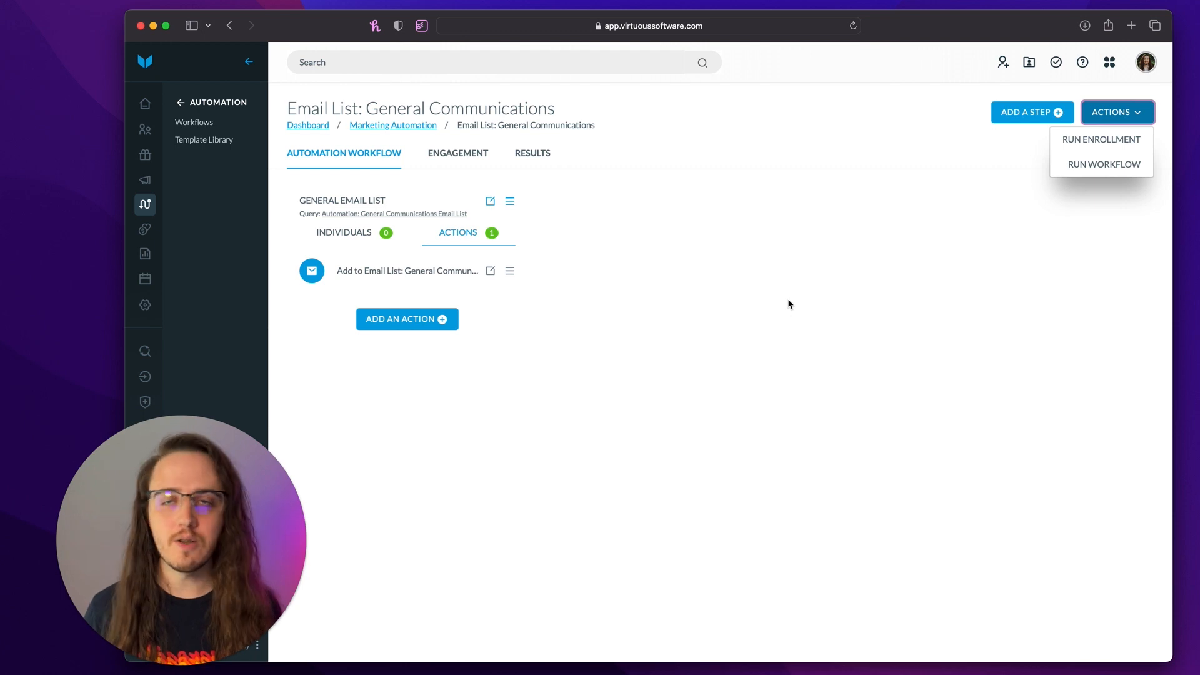
{"action": "left_click", "coordinate": [418, 214]}
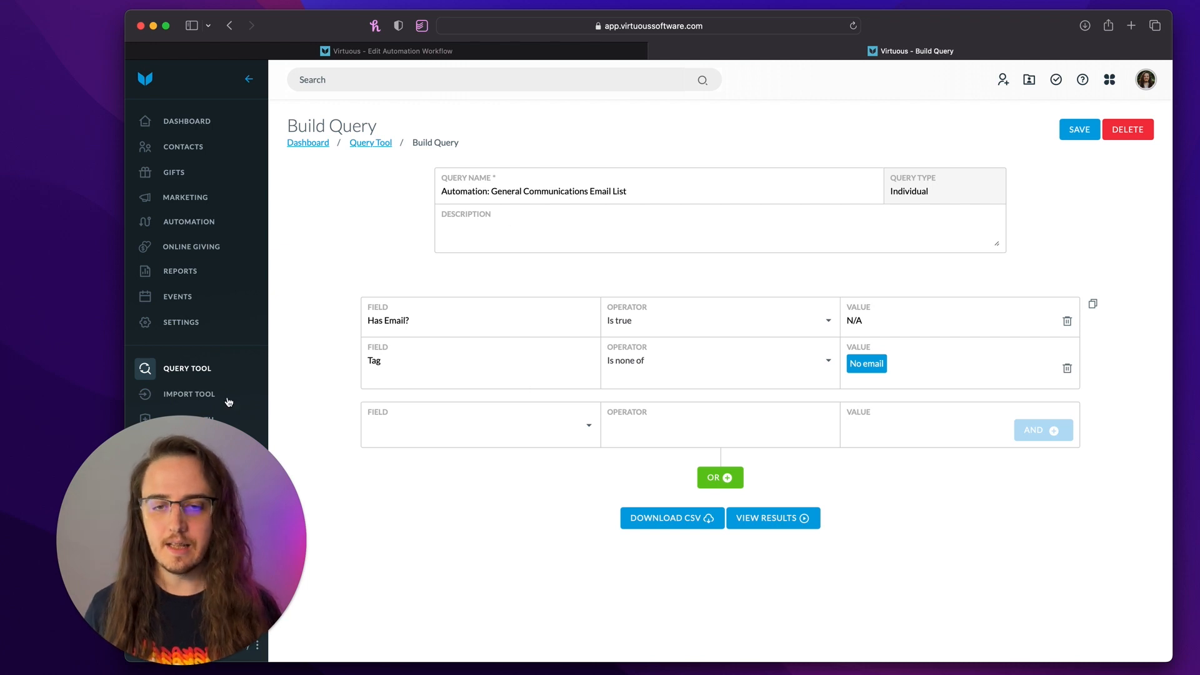
{"action": "left_click", "coordinate": [441, 430]}
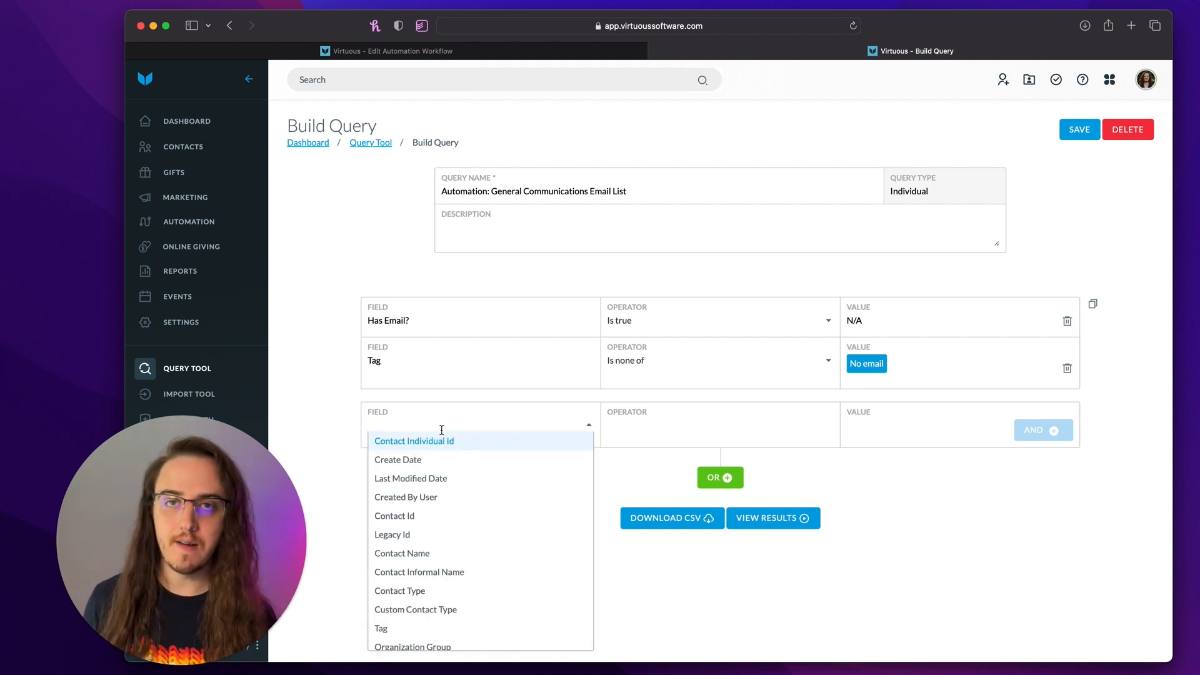
{"action": "type", "text": "c"}
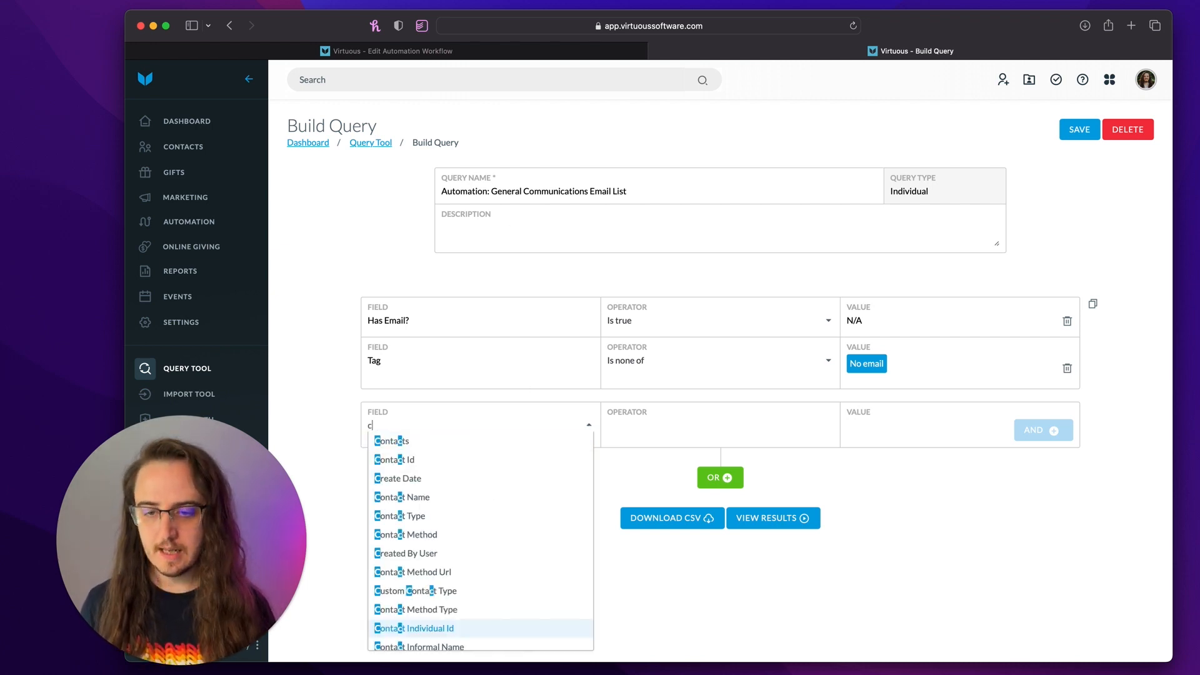
{"action": "type", "text": "ontact type"}
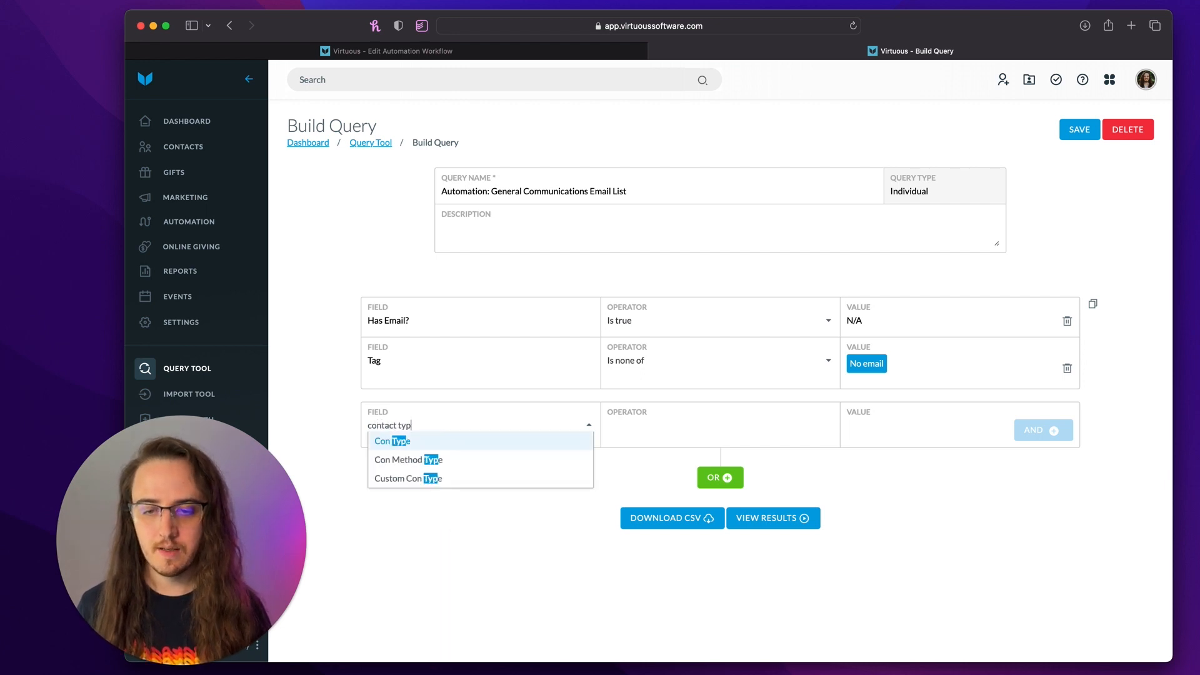
{"action": "key", "text": "Return"}
{"action": "left_click", "coordinate": [615, 428]}
{"action": "left_click", "coordinate": [656, 449]}
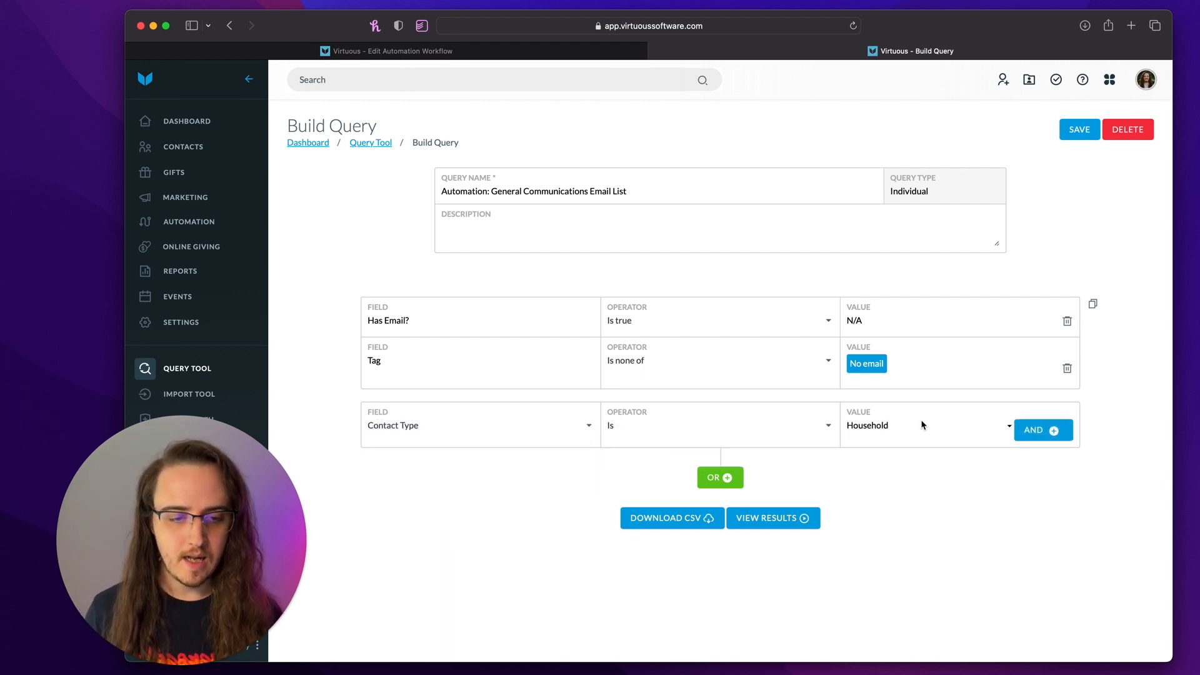
{"action": "left_click", "coordinate": [924, 424]}
{"action": "left_click", "coordinate": [876, 437]}
{"action": "left_click", "coordinate": [1043, 441]}
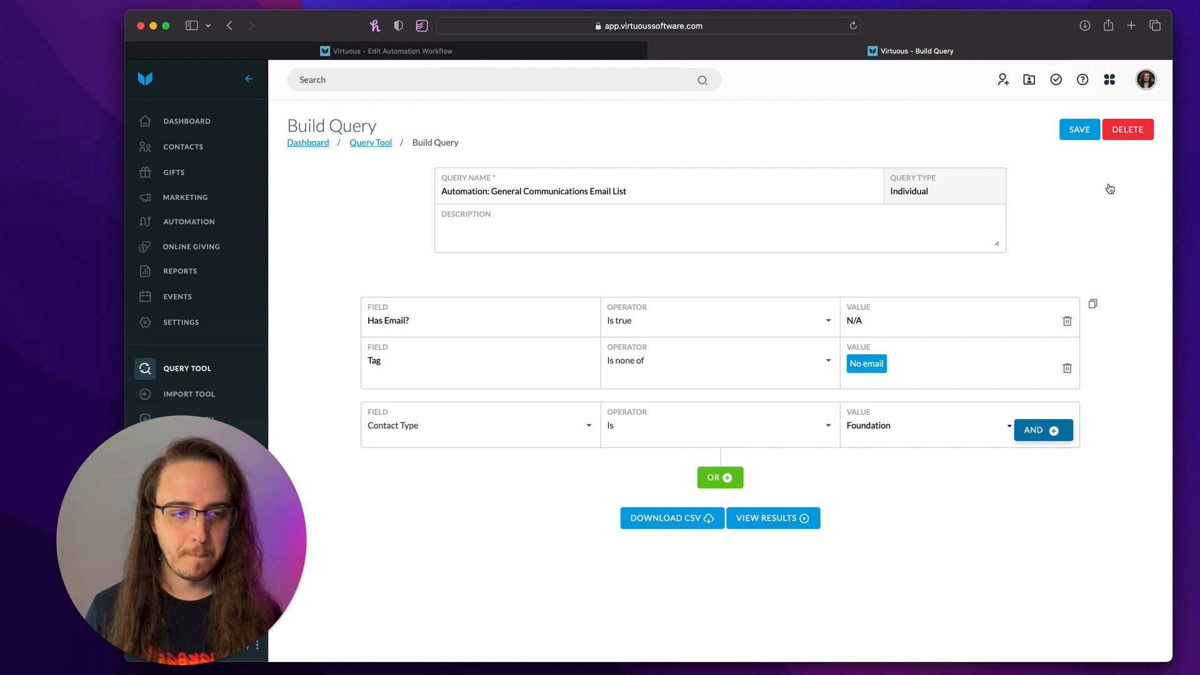
{"action": "left_click", "coordinate": [1080, 129]}
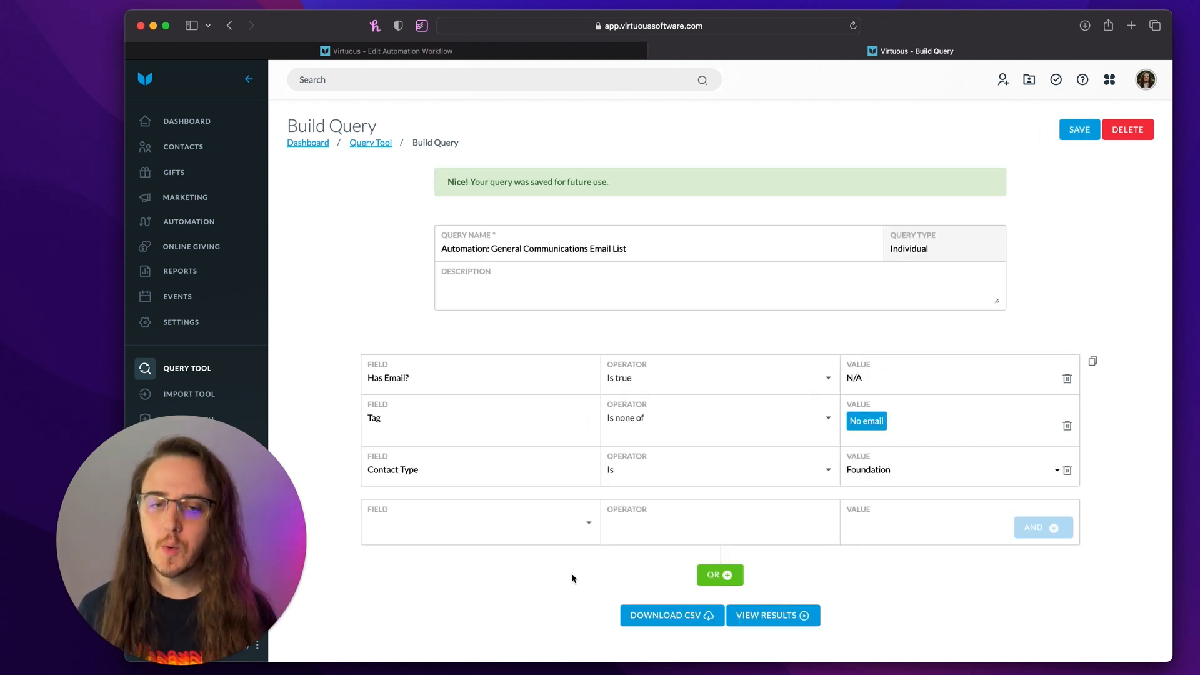
Step: Return to the General Communications workflow and review the options for running its enrollment or the workflow manually
{"action": "left_click", "coordinate": [655, 51]}
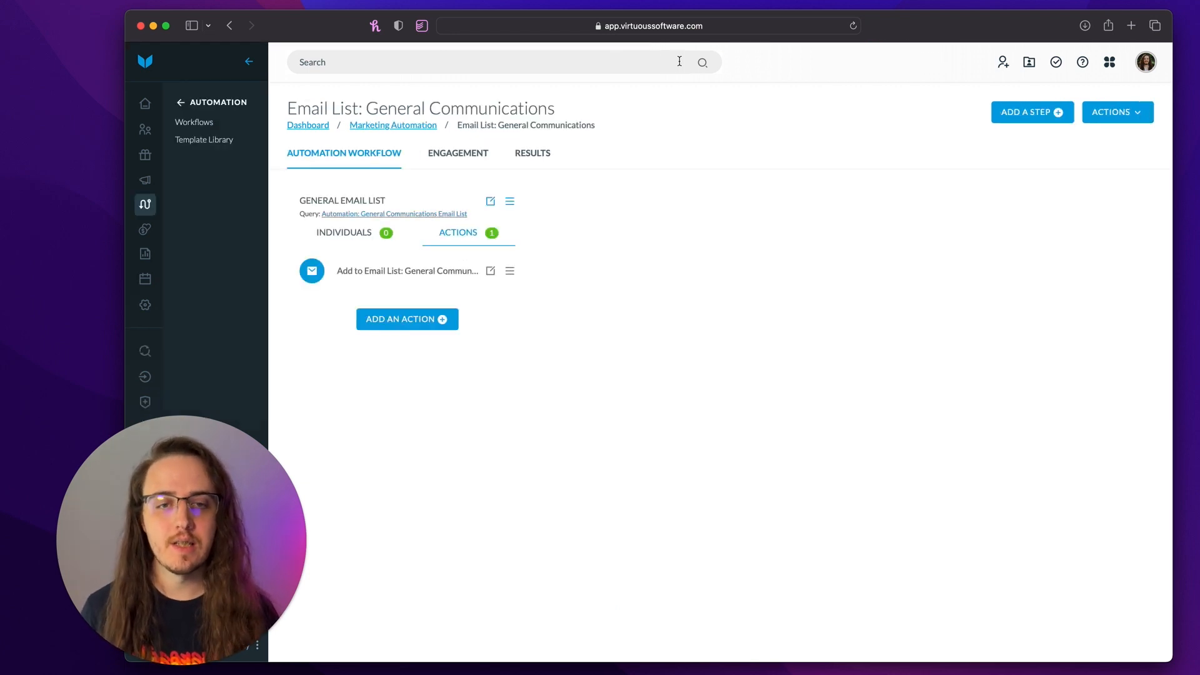
{"action": "left_click", "coordinate": [1108, 113]}
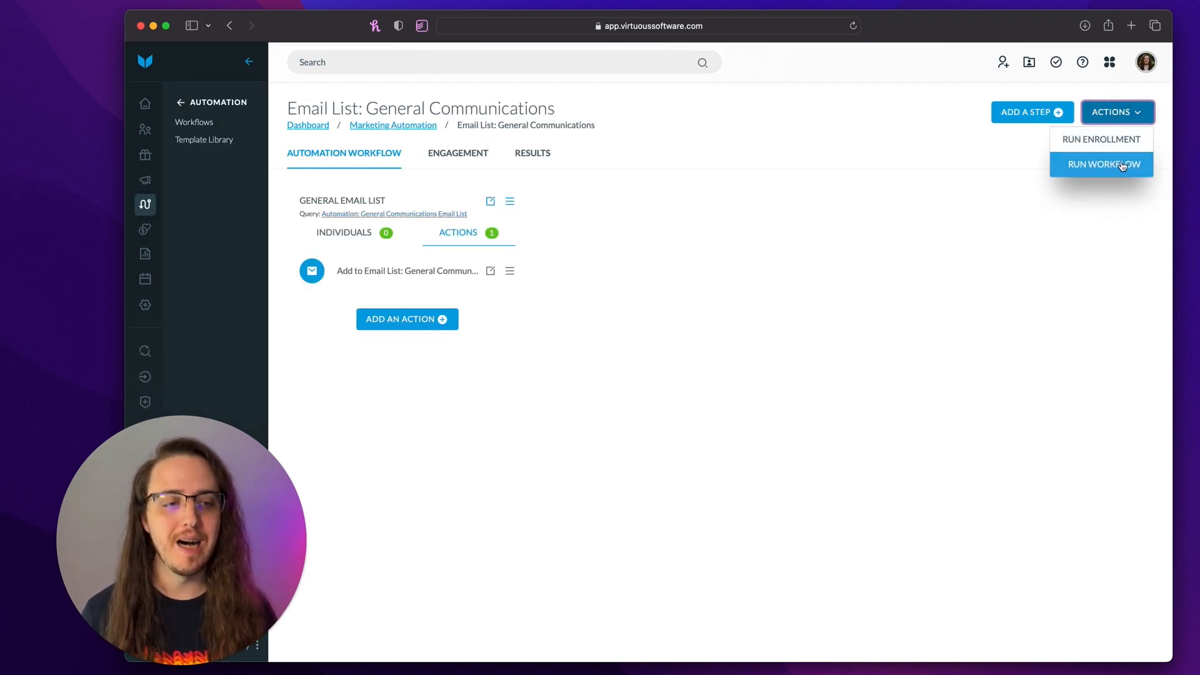
{"action": "left_click", "coordinate": [863, 265]}
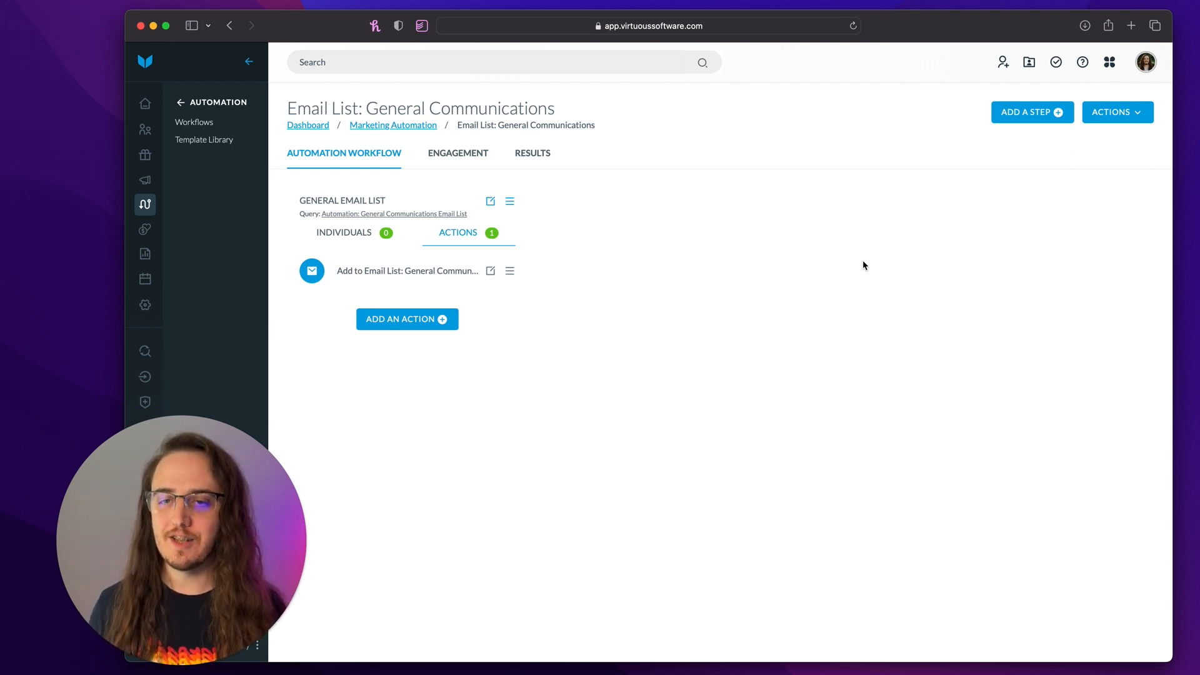
Step: Create a new Recurring Gift query named "Automation: Active Recurring Gifts" and save it
{"action": "left_click", "coordinate": [145, 354]}
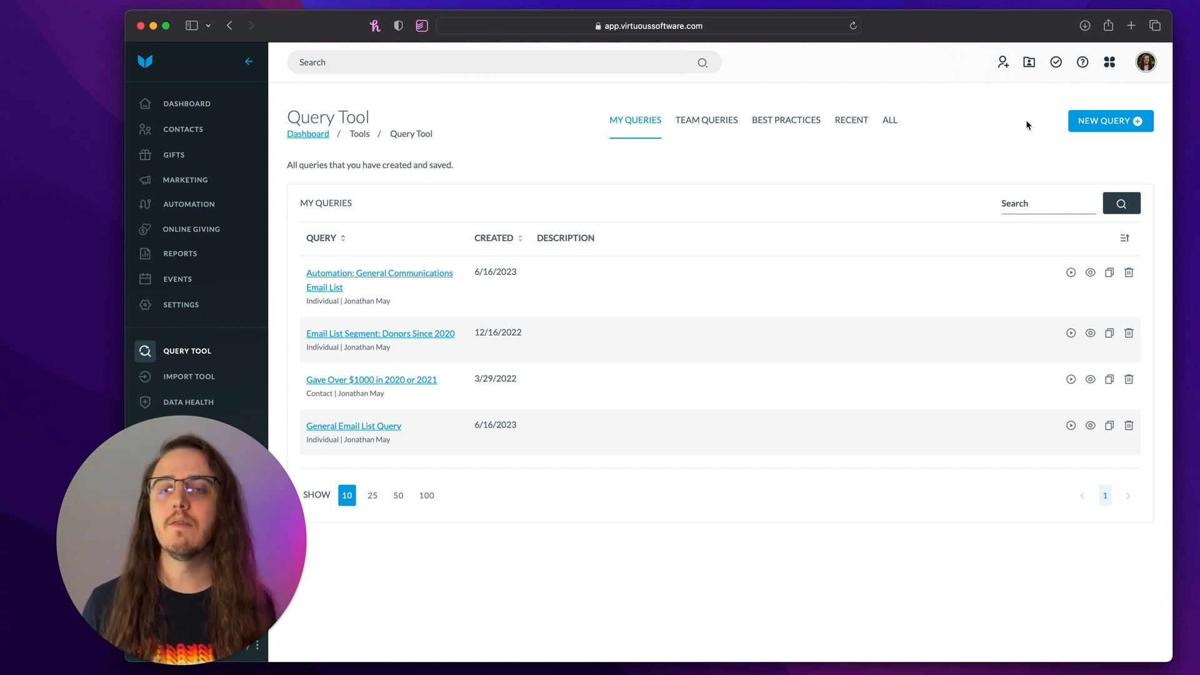
{"action": "left_click", "coordinate": [1116, 128]}
{"action": "left_click", "coordinate": [1048, 147]}
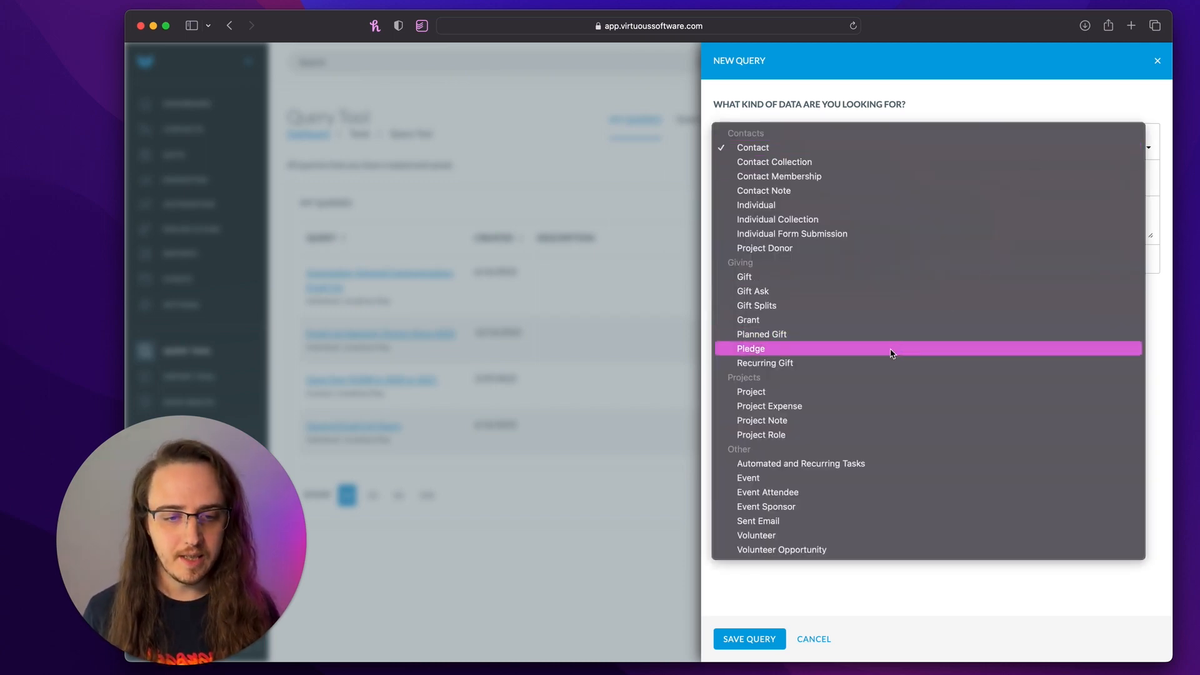
{"action": "left_click", "coordinate": [872, 365]}
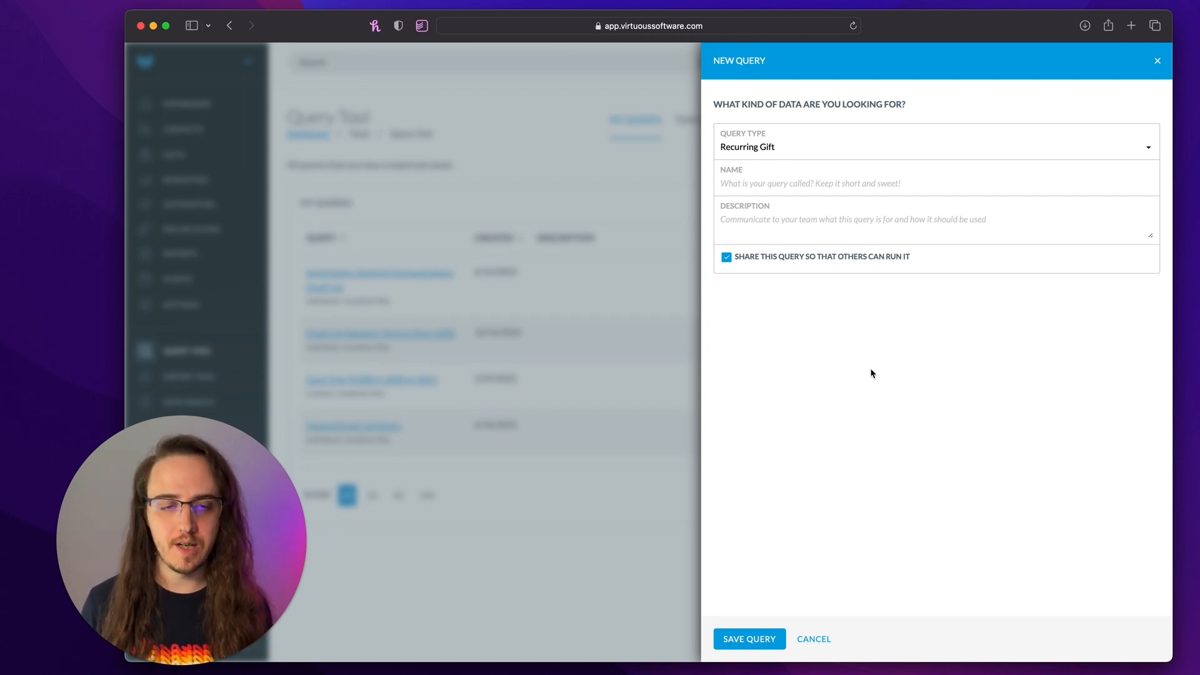
{"action": "left_click", "coordinate": [796, 181]}
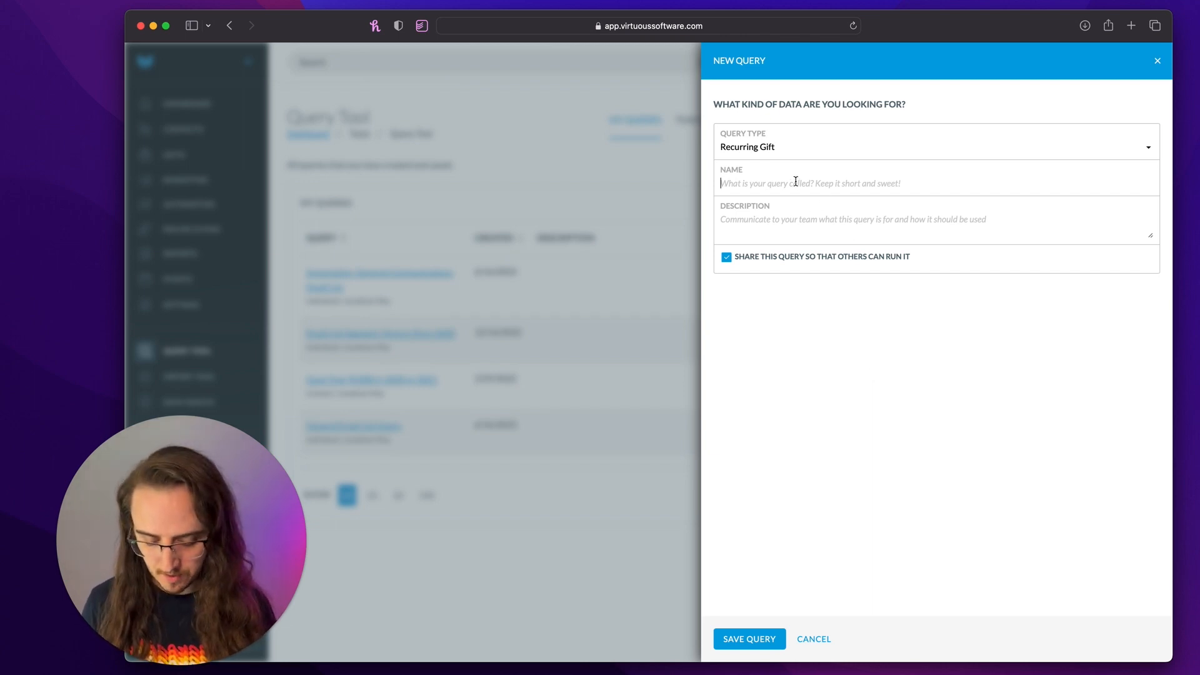
{"action": "type", "text": "A"}
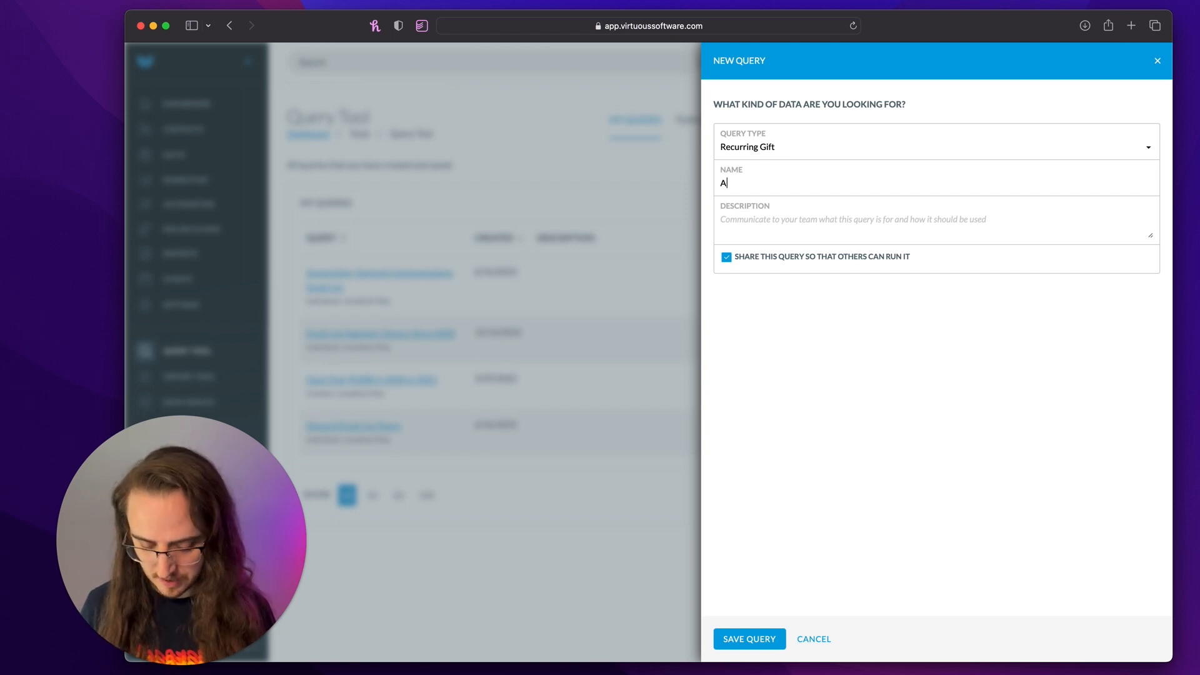
{"action": "type", "text": "utomation: A"}
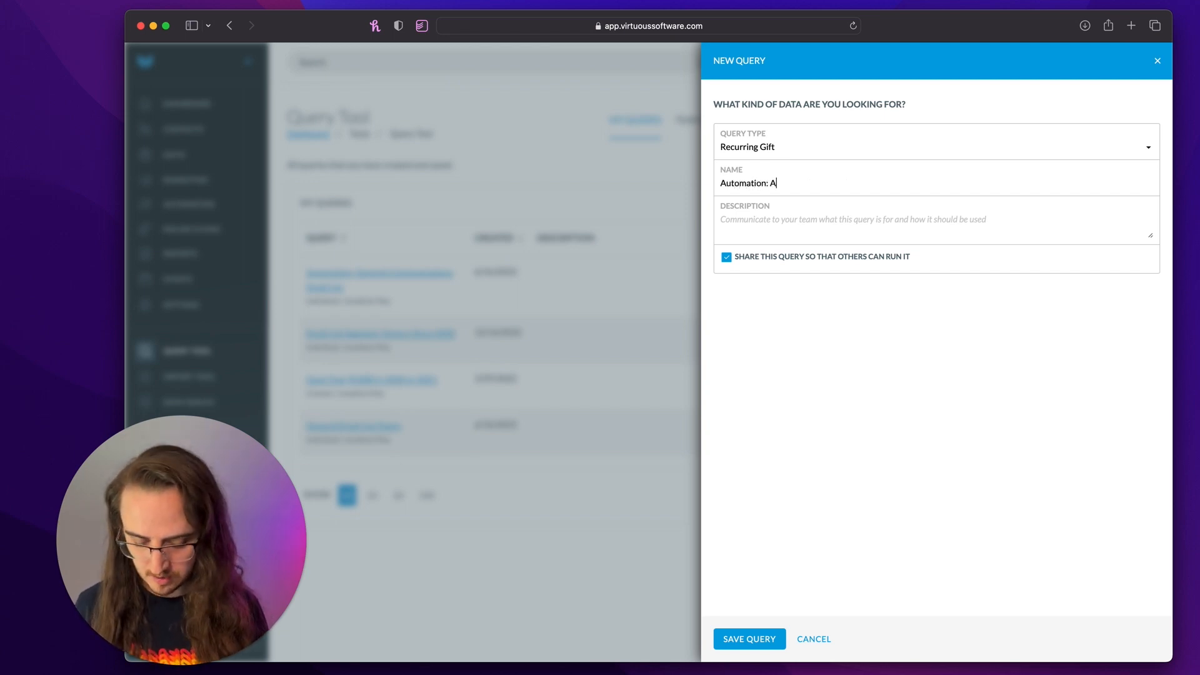
{"action": "type", "text": "ctive Recurring Gifts"}
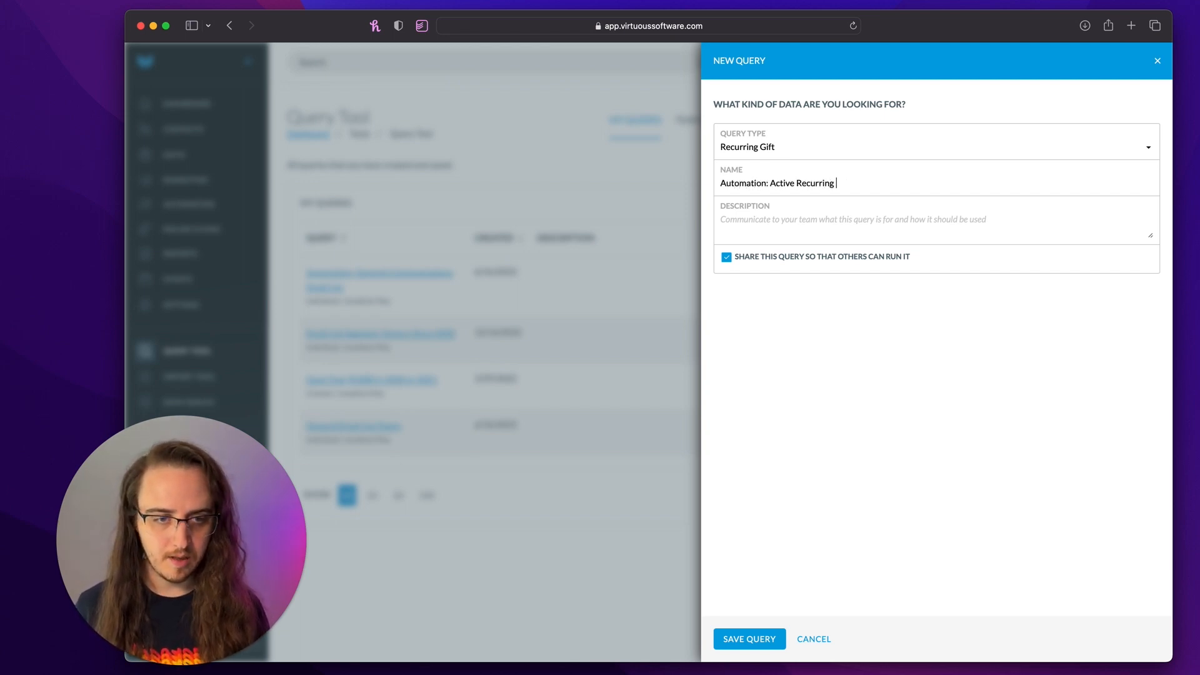
{"action": "left_click", "coordinate": [749, 634]}
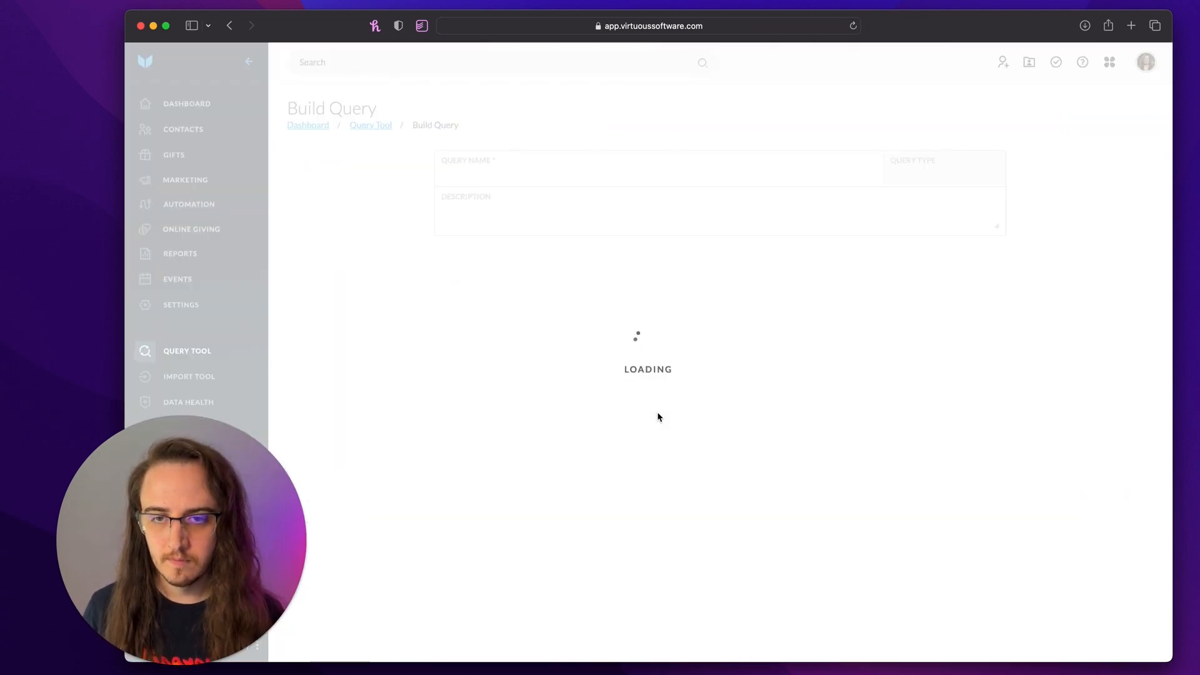
Step: Add the condition Status Is not Cancelled to the recurring gifts query
{"action": "left_click", "coordinate": [422, 319]}
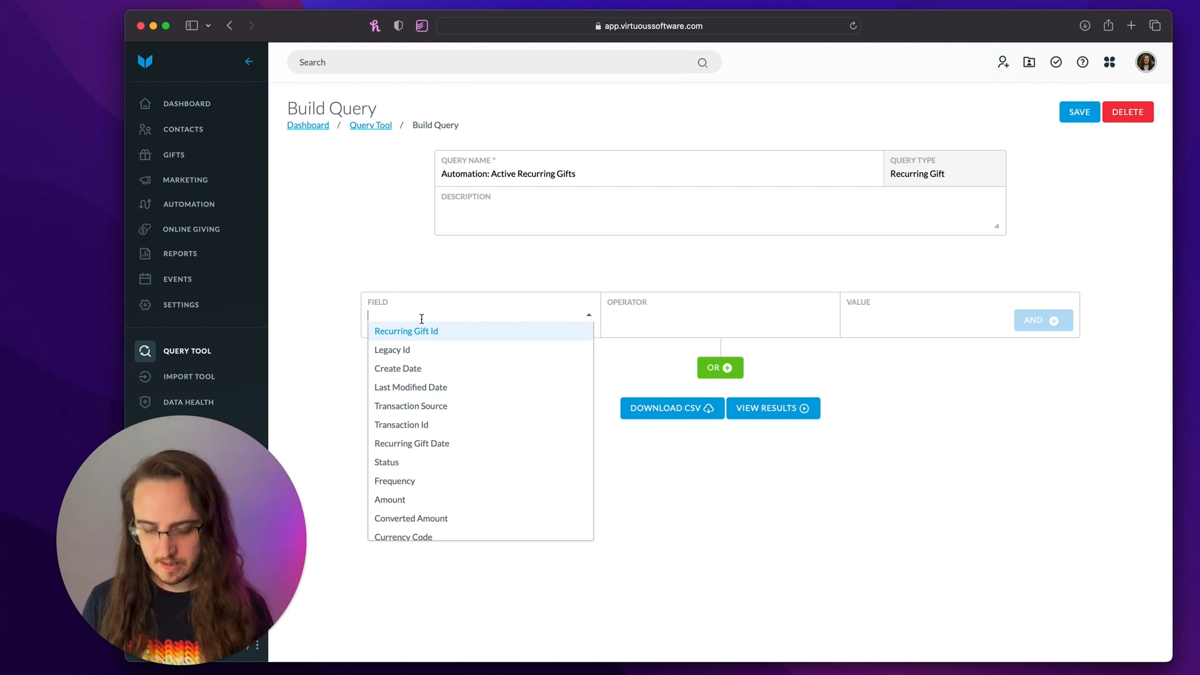
{"action": "type", "text": "sta"}
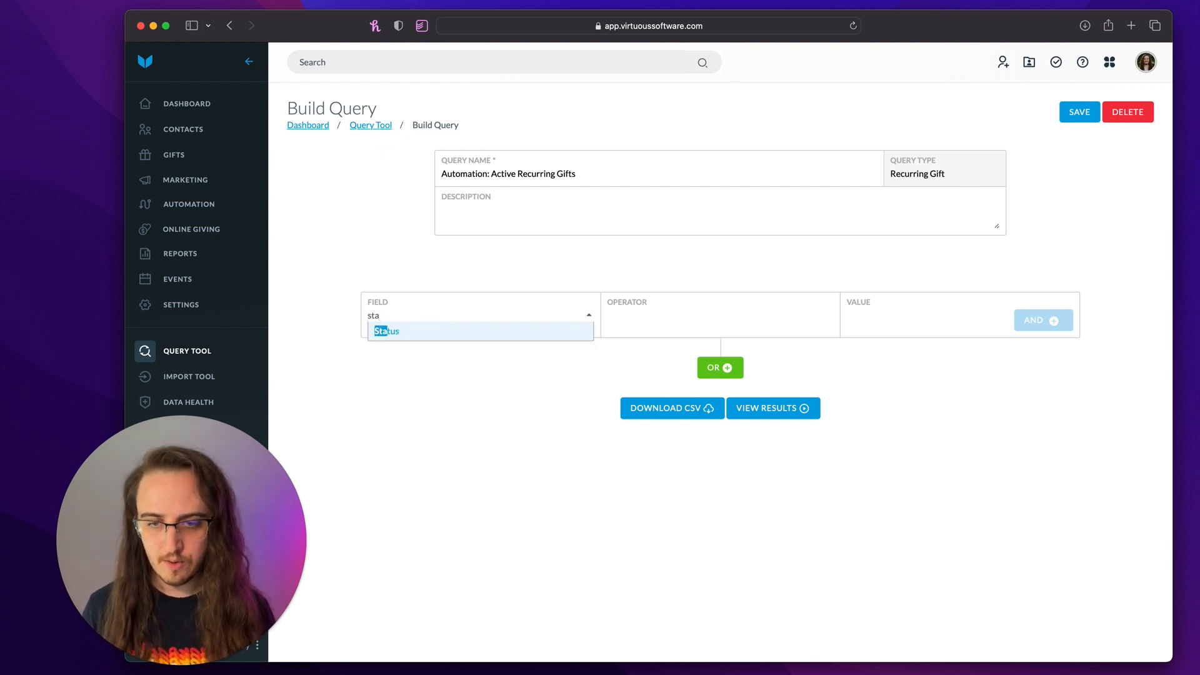
{"action": "key", "text": "Return"}
{"action": "left_click", "coordinate": [616, 322]}
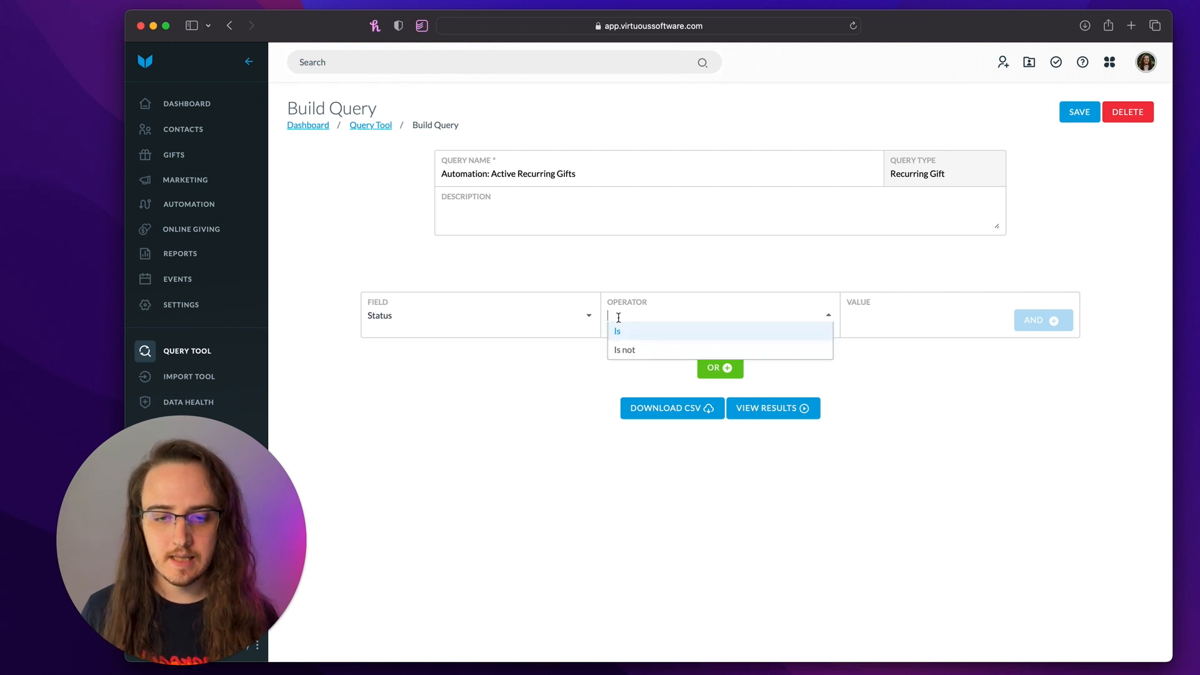
{"action": "left_click", "coordinate": [625, 350]}
{"action": "left_click", "coordinate": [877, 327]}
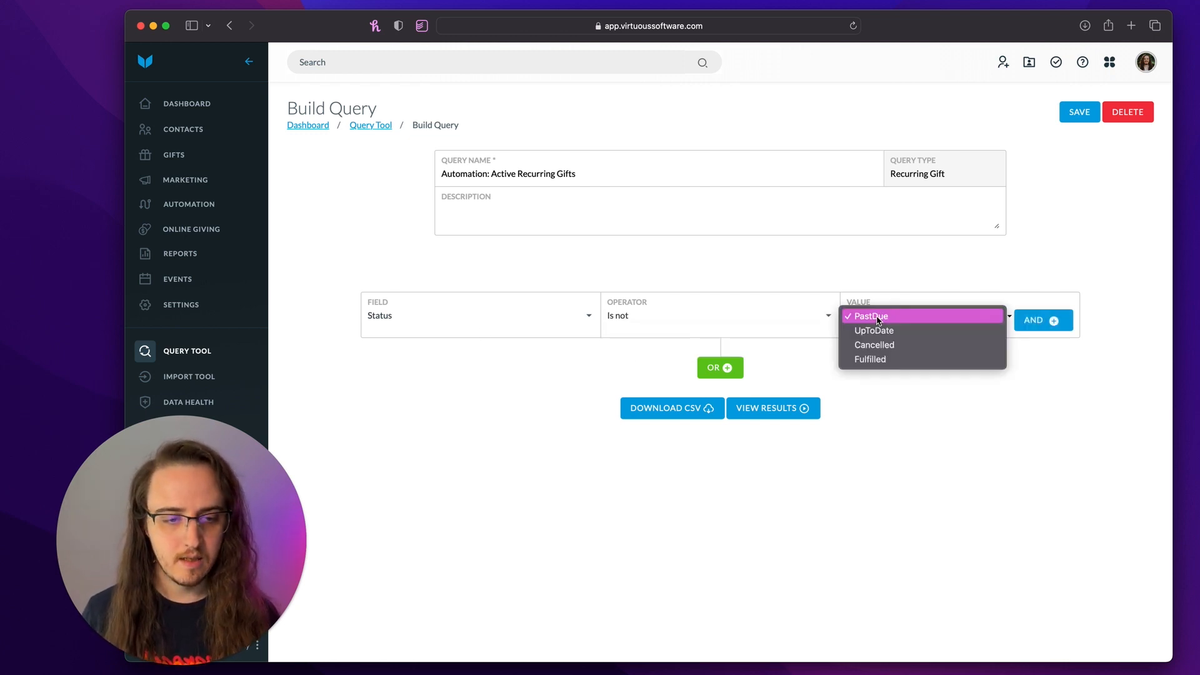
{"action": "left_click", "coordinate": [889, 348]}
{"action": "left_click", "coordinate": [1018, 321]}
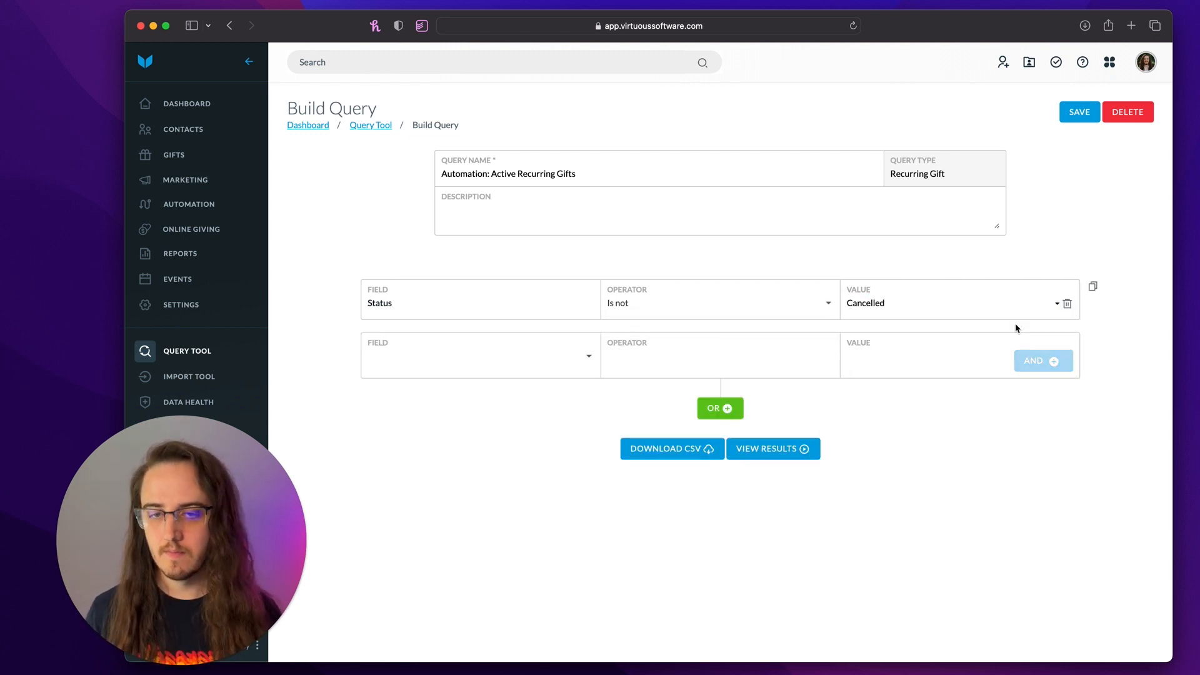
Step: Add a second condition, Status Is not Fulfilled, to the recurring gifts query and save the query
{"action": "left_click", "coordinate": [440, 356]}
{"action": "type", "text": "sta"}
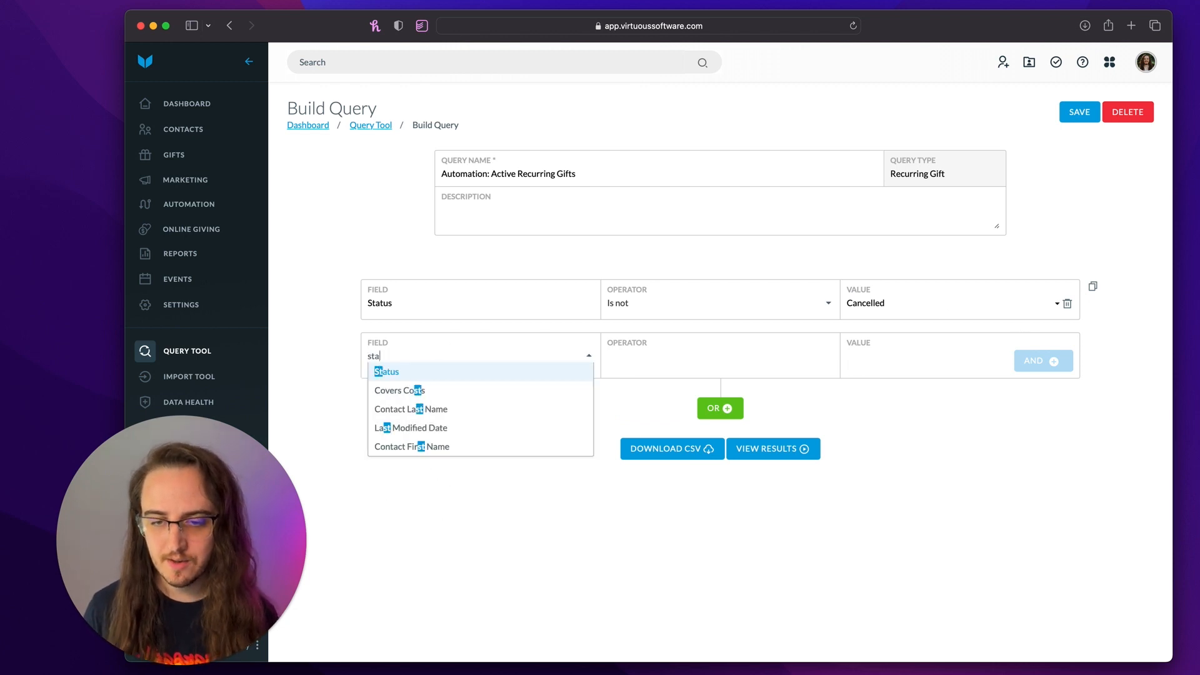
{"action": "key", "text": "Return"}
{"action": "left_click", "coordinate": [758, 362]}
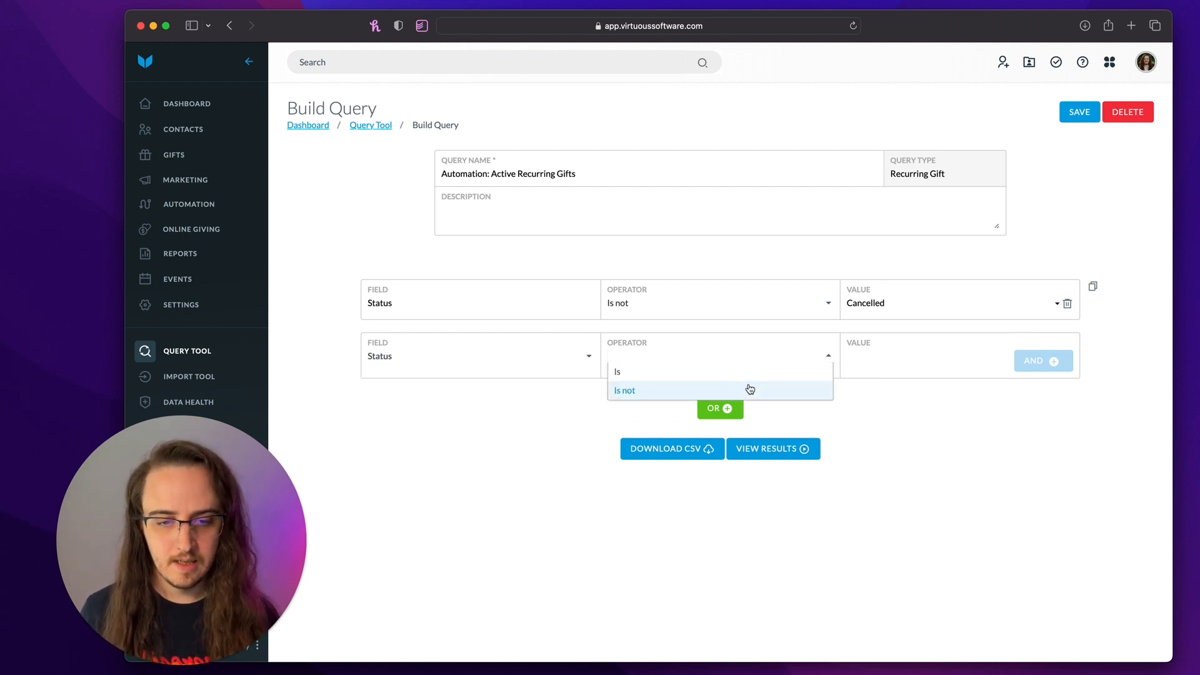
{"action": "left_click", "coordinate": [752, 389]}
{"action": "left_click", "coordinate": [897, 358]}
{"action": "left_click", "coordinate": [876, 401]}
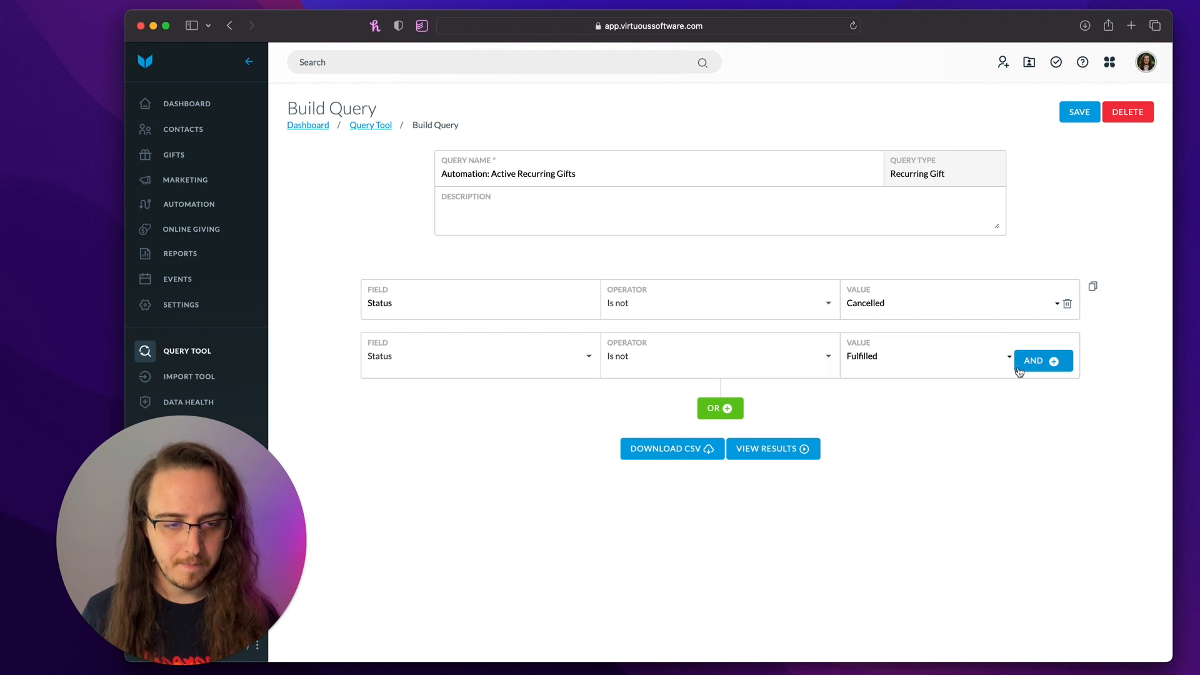
{"action": "left_click", "coordinate": [1029, 362]}
{"action": "left_click", "coordinate": [915, 344]}
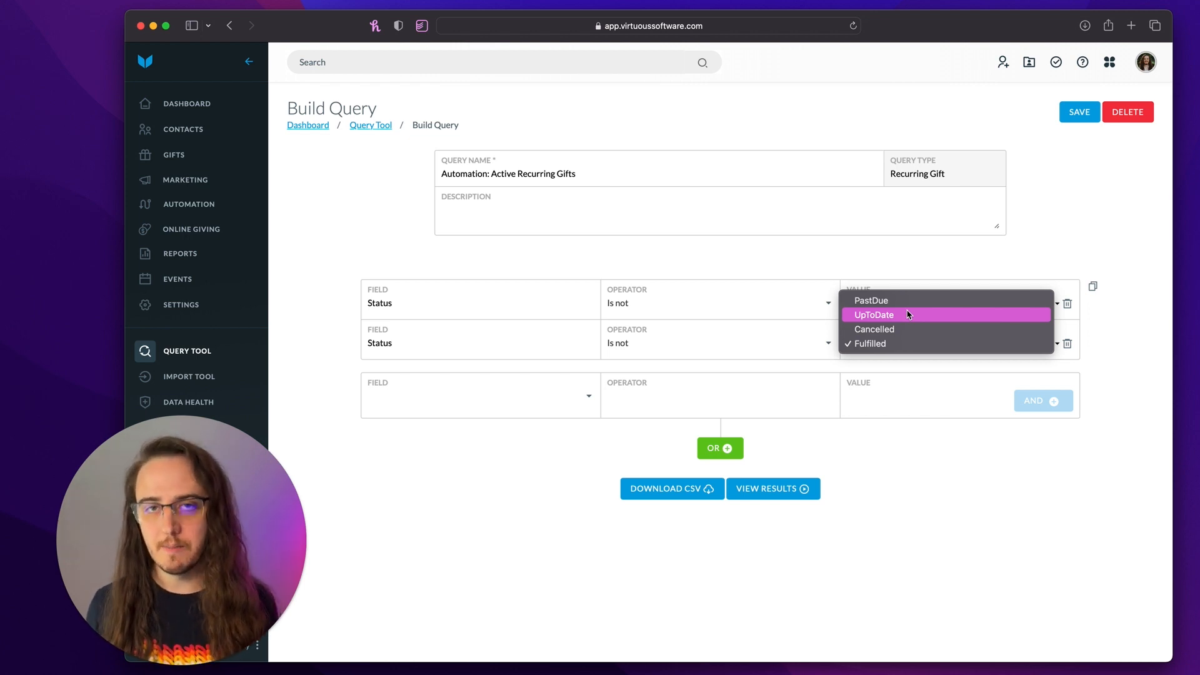
{"action": "left_click", "coordinate": [1098, 234]}
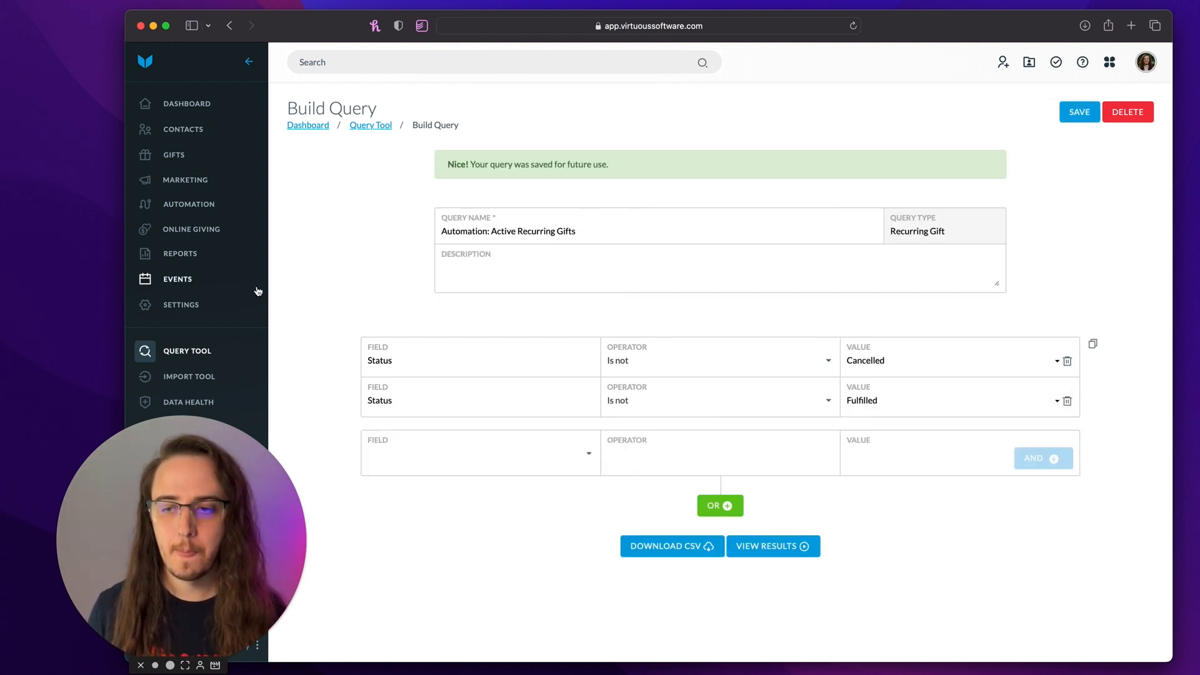
Step: Create a new Individual query named "Automation: Recurring Supporter Email List" and save it
{"action": "left_click", "coordinate": [169, 355]}
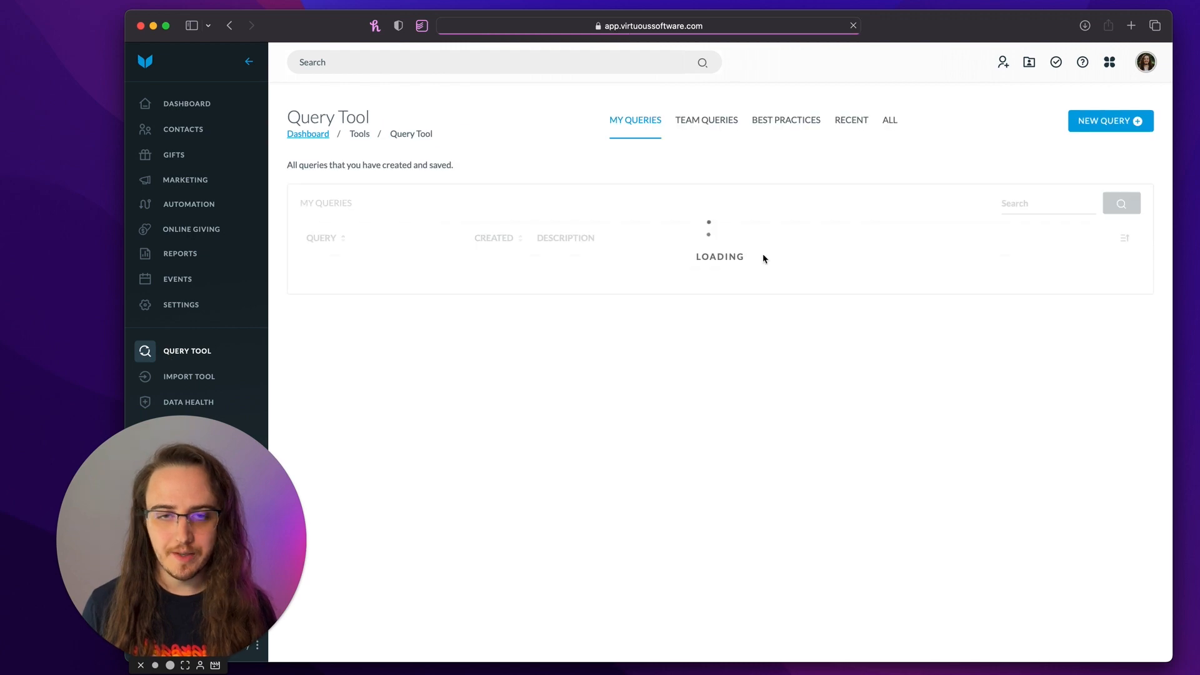
{"action": "left_click", "coordinate": [1103, 125]}
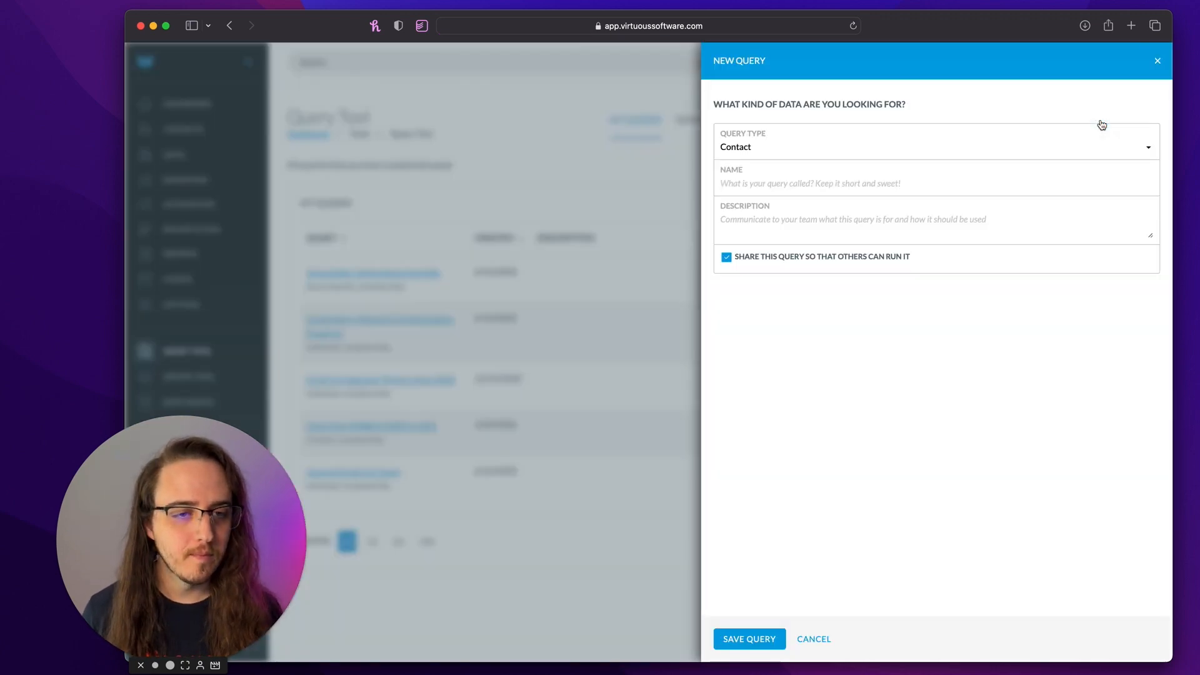
{"action": "left_click", "coordinate": [1042, 146]}
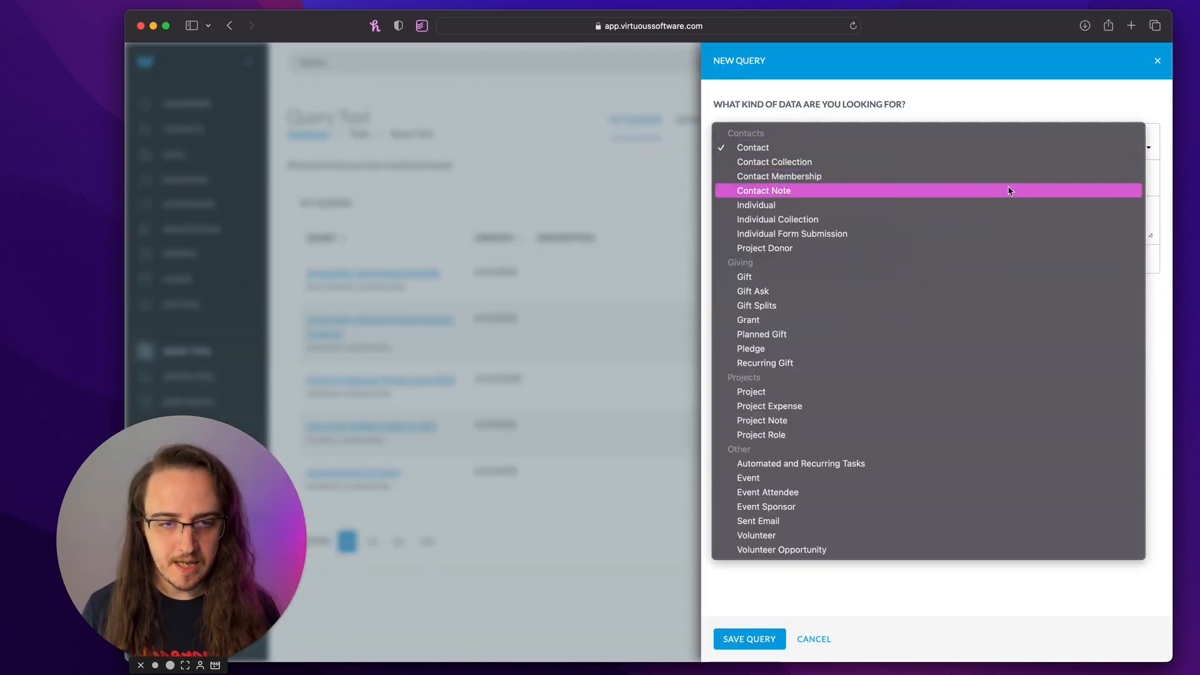
{"action": "left_click", "coordinate": [1000, 205]}
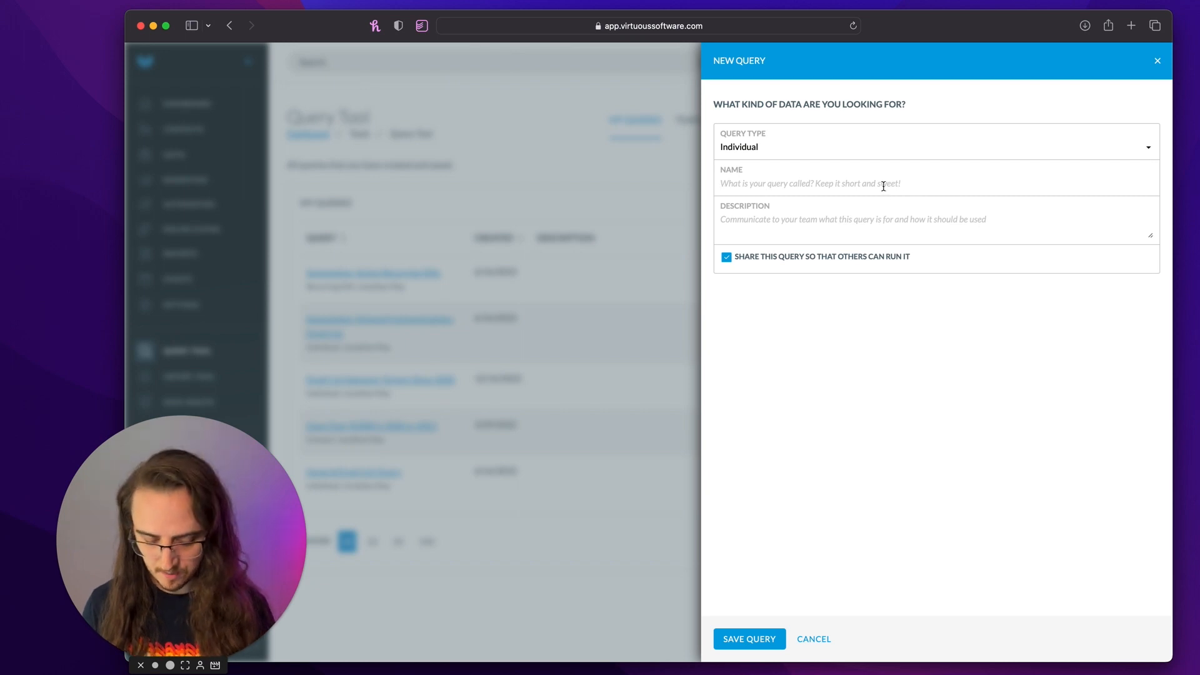
{"action": "type", "text": "Automation: "}
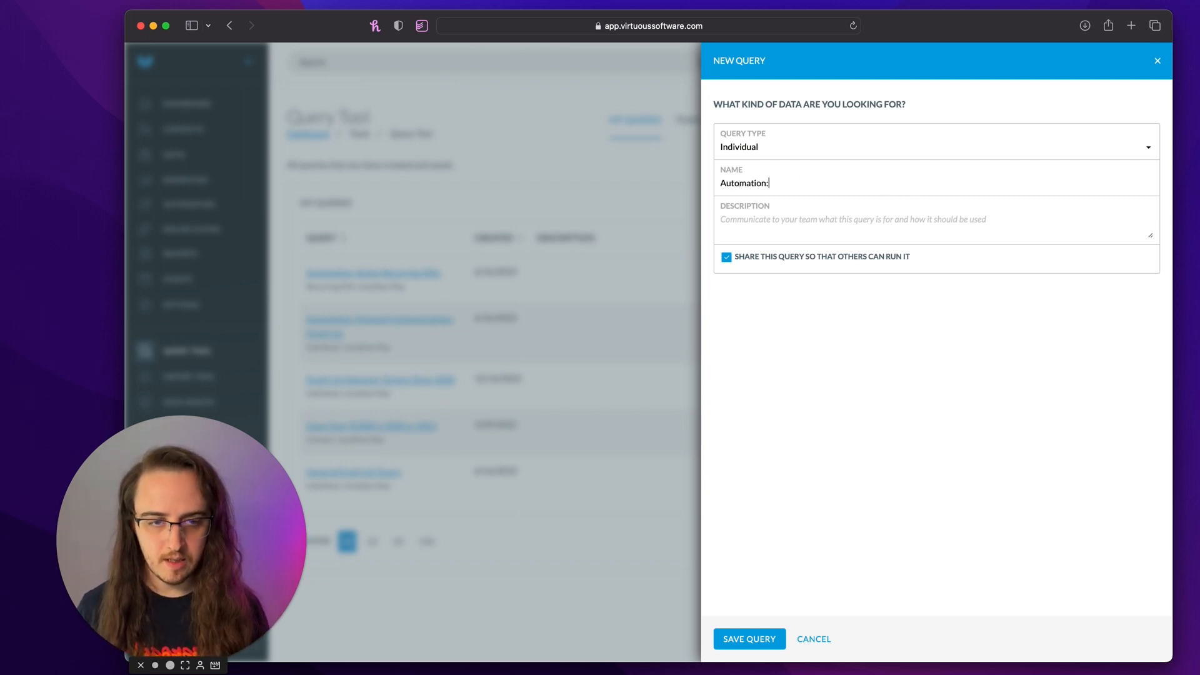
{"action": "type", "text": "Recurr"}
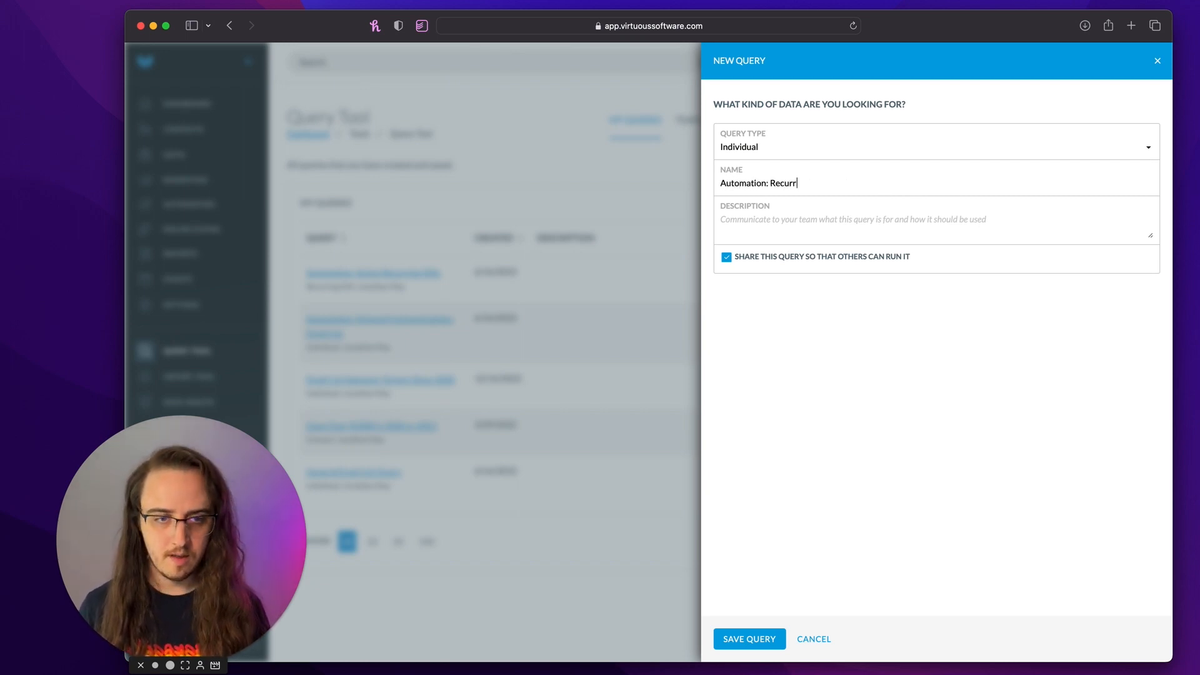
{"action": "type", "text": "ing Supporter Email List"}
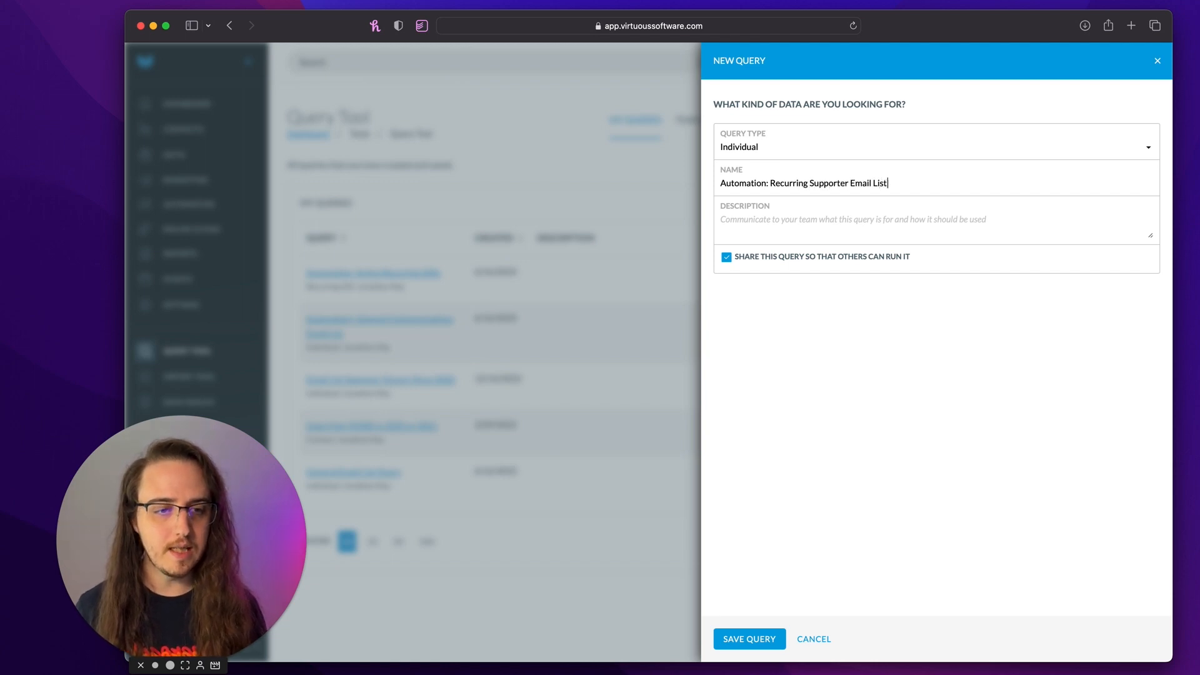
{"action": "left_click", "coordinate": [765, 644]}
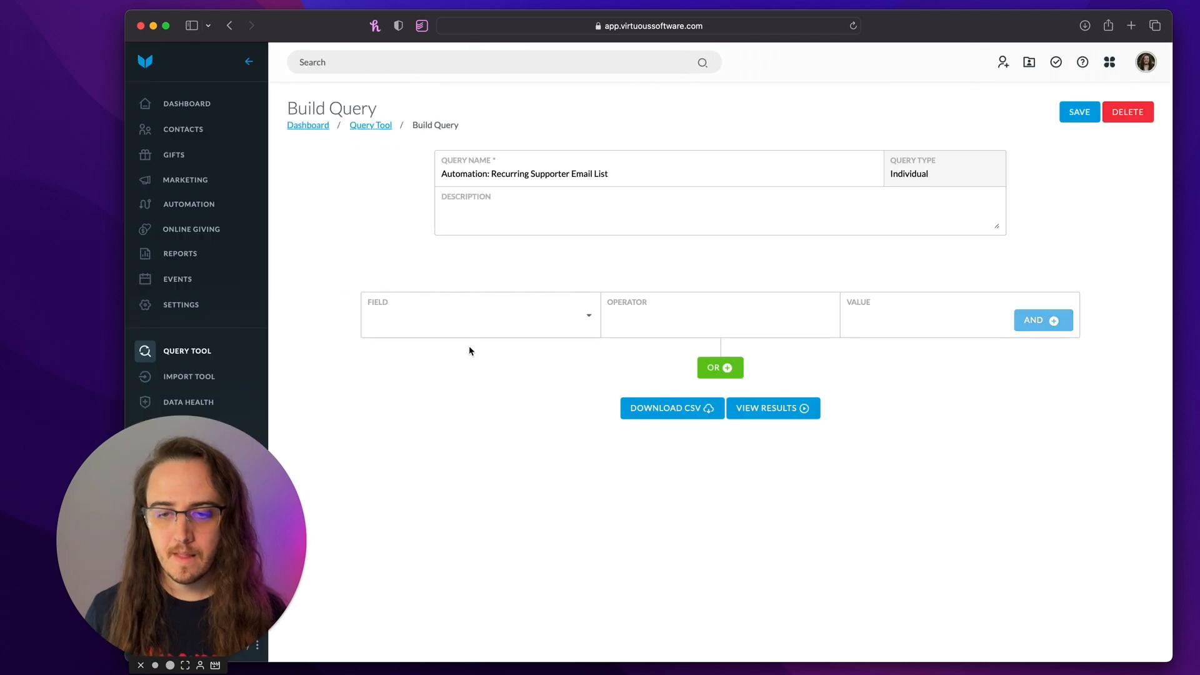
Step: Add the condition Has Email? Is true to the recurring supporter query
{"action": "left_click", "coordinate": [430, 316]}
{"action": "type", "text": "email"}
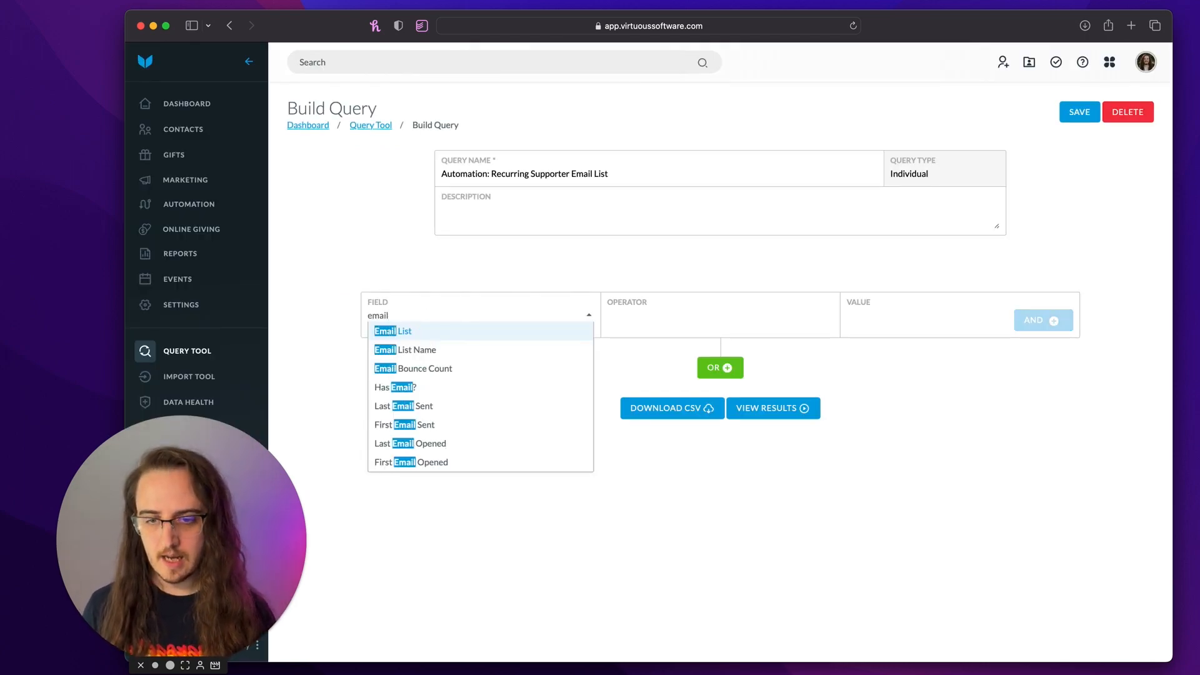
{"action": "left_click", "coordinate": [403, 388]}
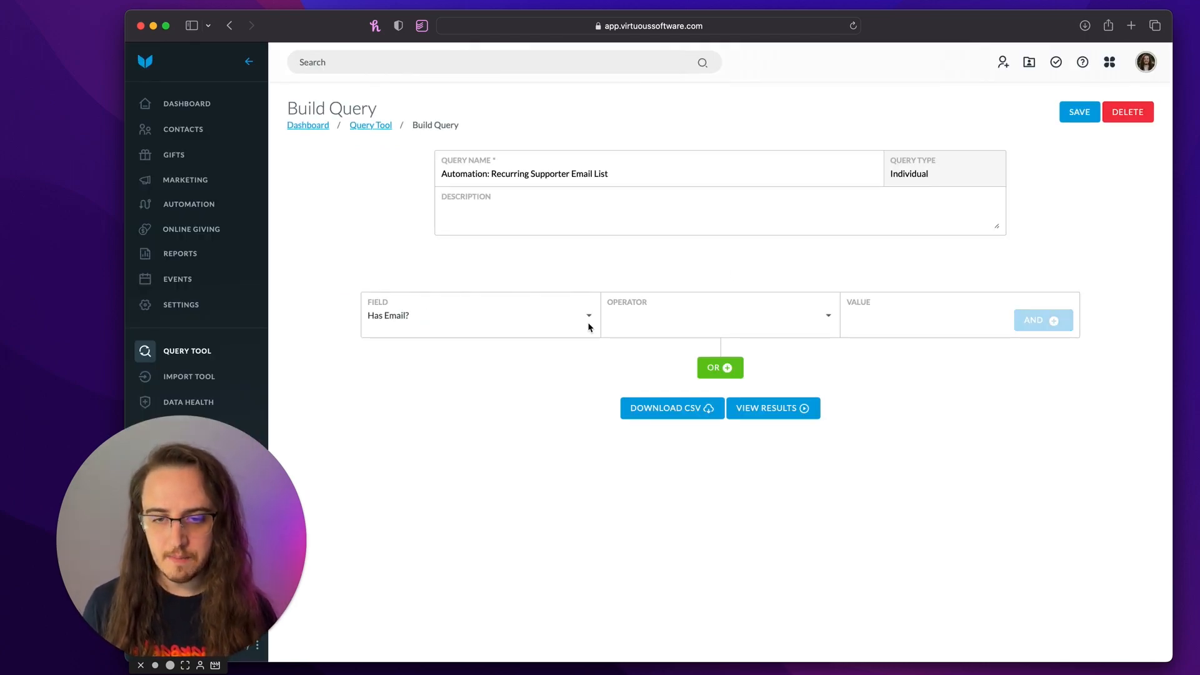
{"action": "left_click", "coordinate": [707, 315]}
{"action": "left_click", "coordinate": [707, 331]}
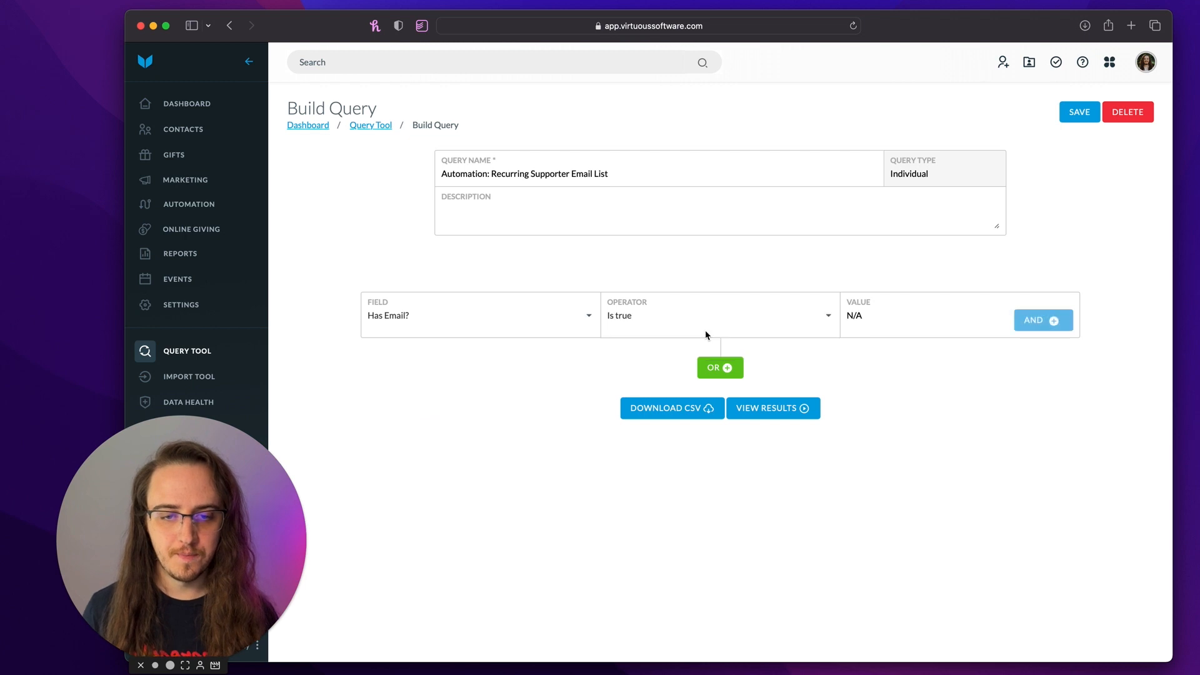
Step: Add a second condition to the recurring supporter query: Tag Is none of "No email"
{"action": "left_click", "coordinate": [1037, 322]}
{"action": "left_click", "coordinate": [520, 363]}
{"action": "type", "text": "tag"}
{"action": "key", "text": "Return"}
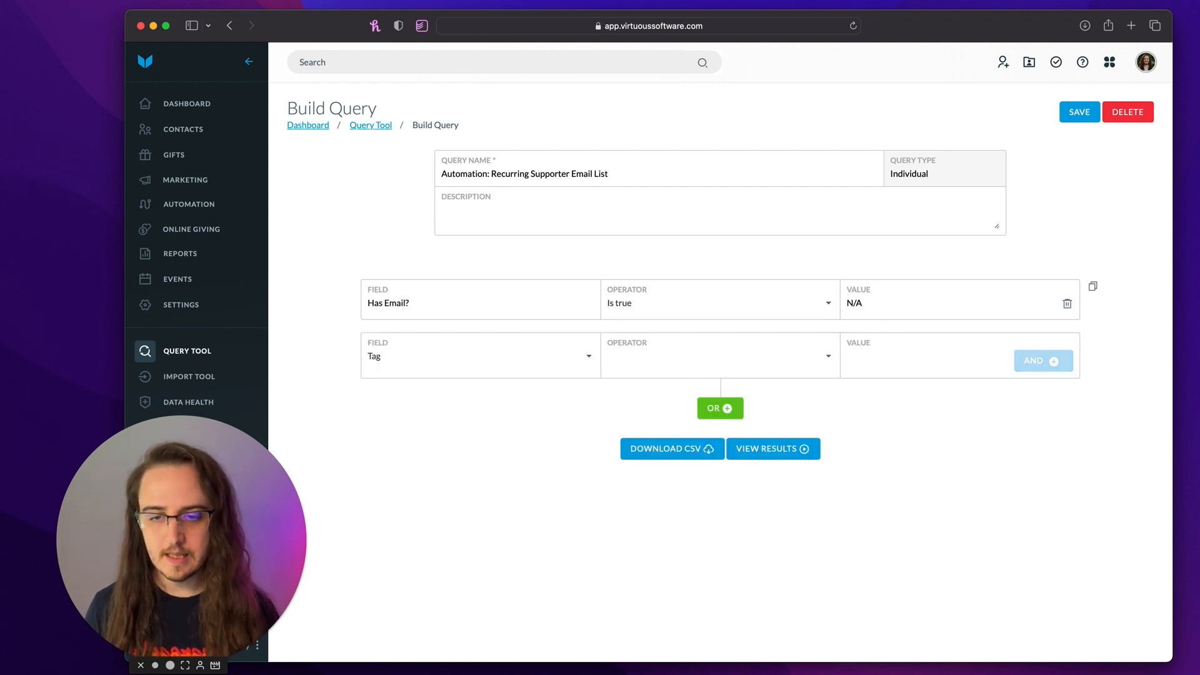
{"action": "left_click", "coordinate": [665, 363]}
{"action": "left_click", "coordinate": [668, 391]}
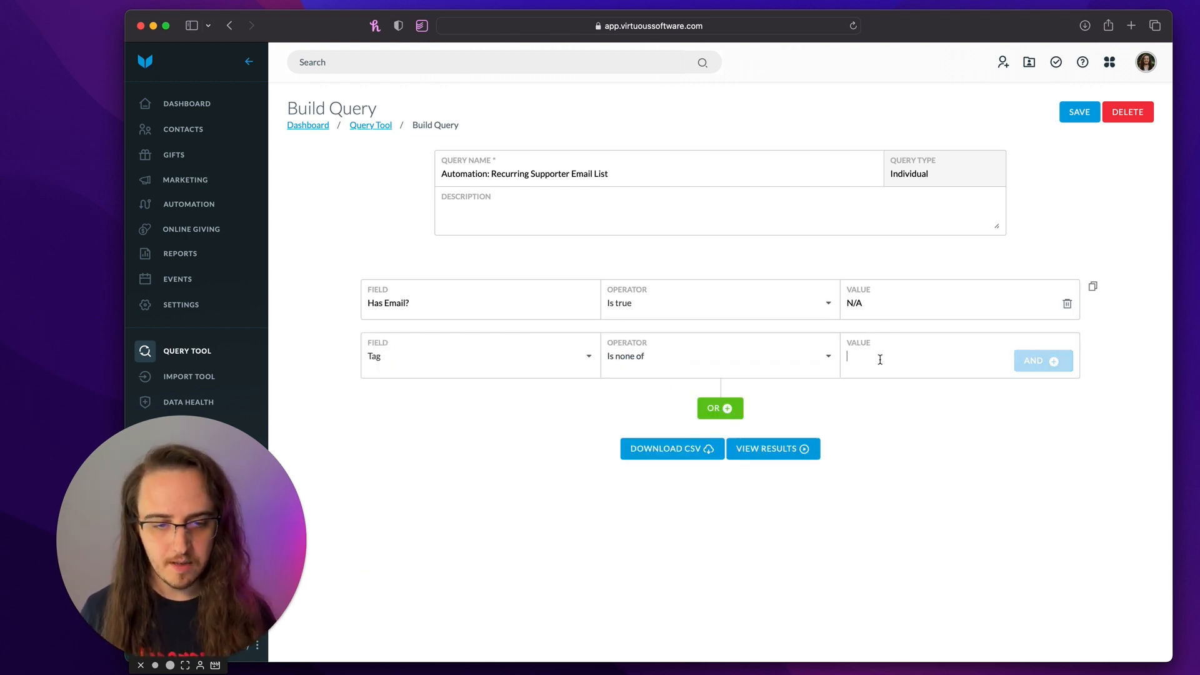
{"action": "type", "text": "No Email"}
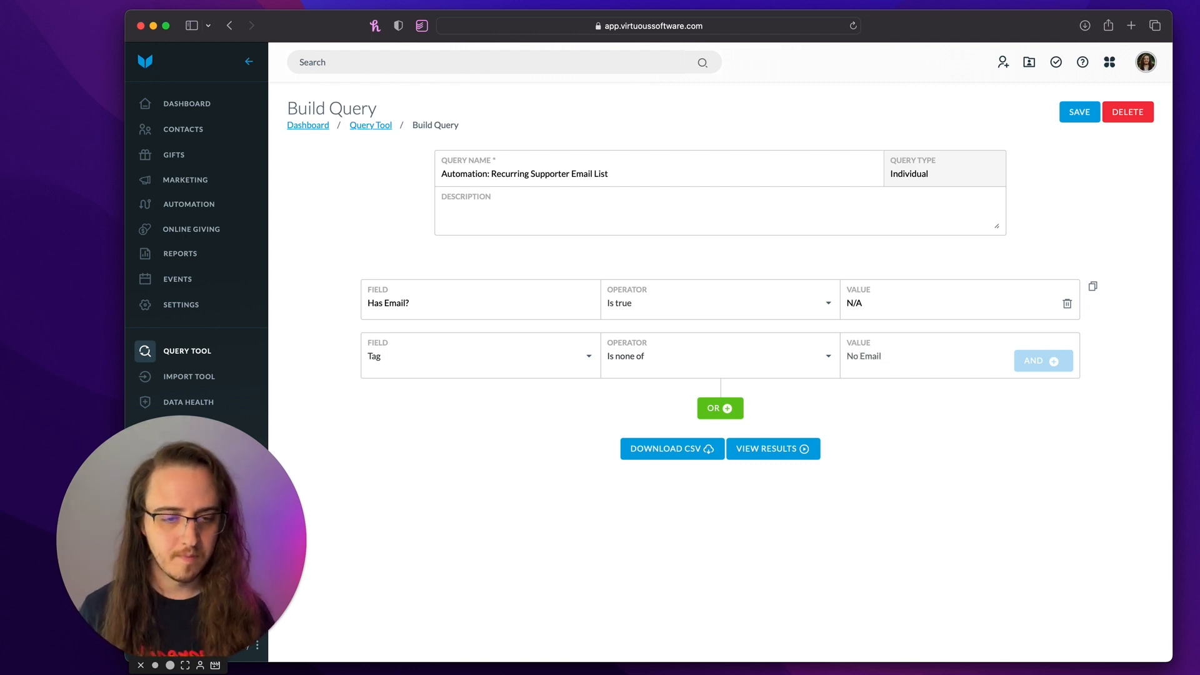
{"action": "left_click", "coordinate": [873, 369]}
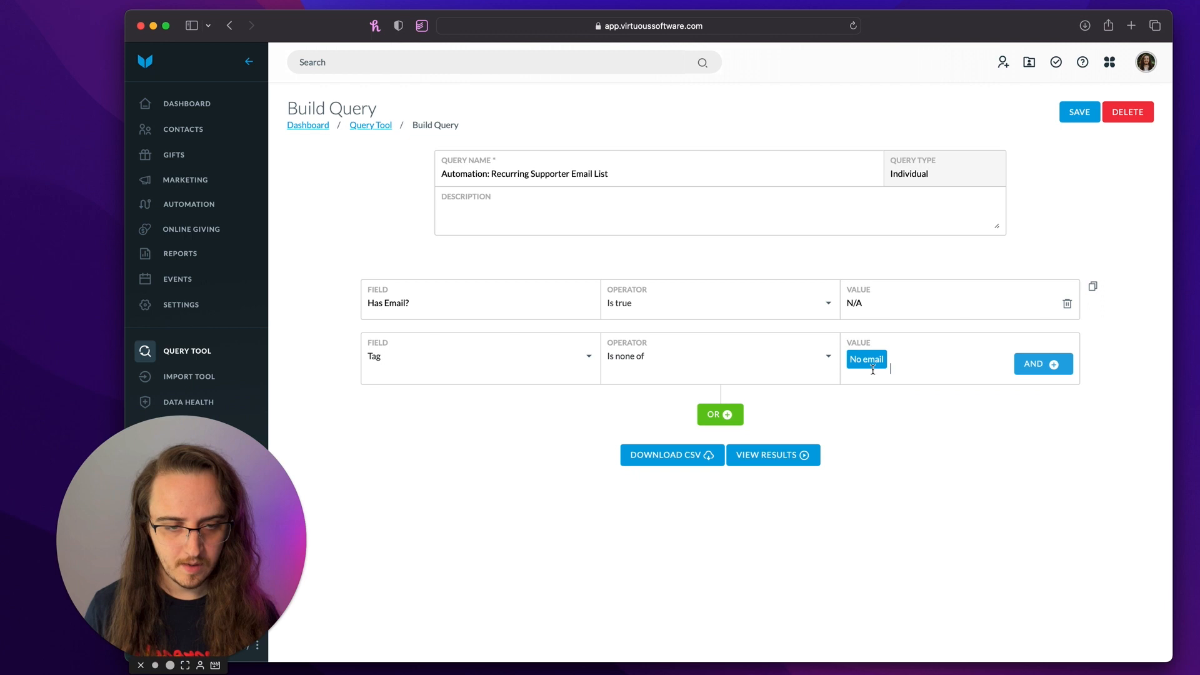
Step: Add a third condition, Contacts In "Automation: Active Recurring Gifts", to the recurring supporter query and save the query
{"action": "left_click", "coordinate": [1057, 367]}
{"action": "left_click", "coordinate": [502, 409]}
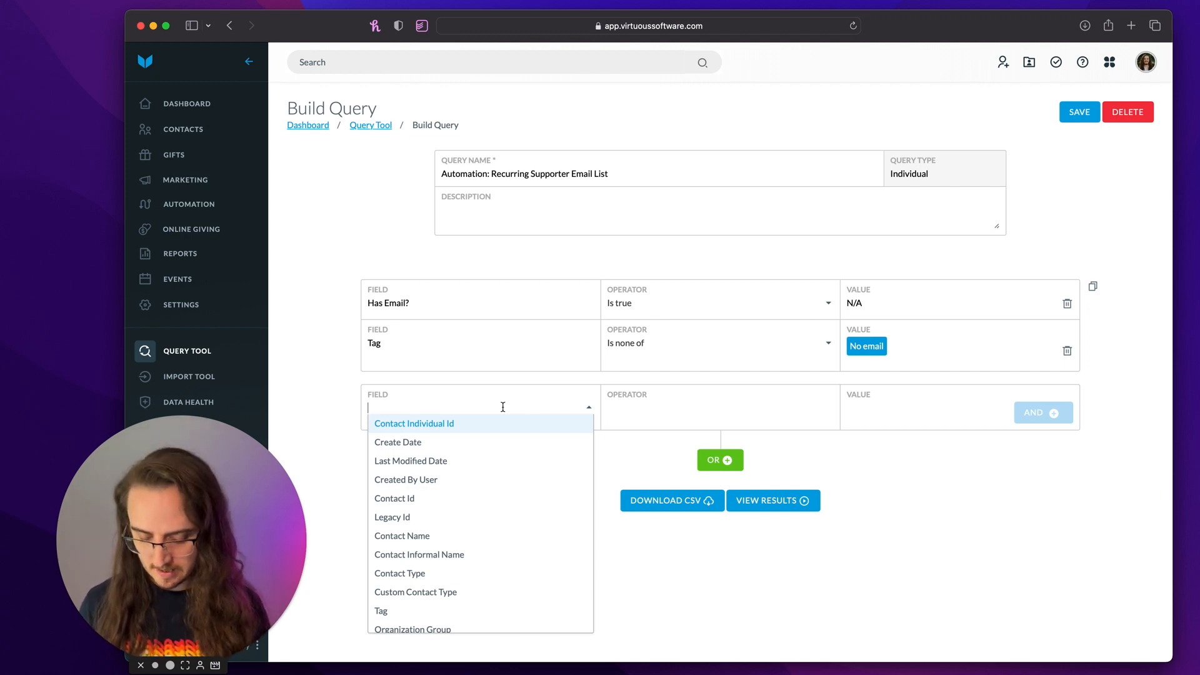
{"action": "type", "text": "contact"}
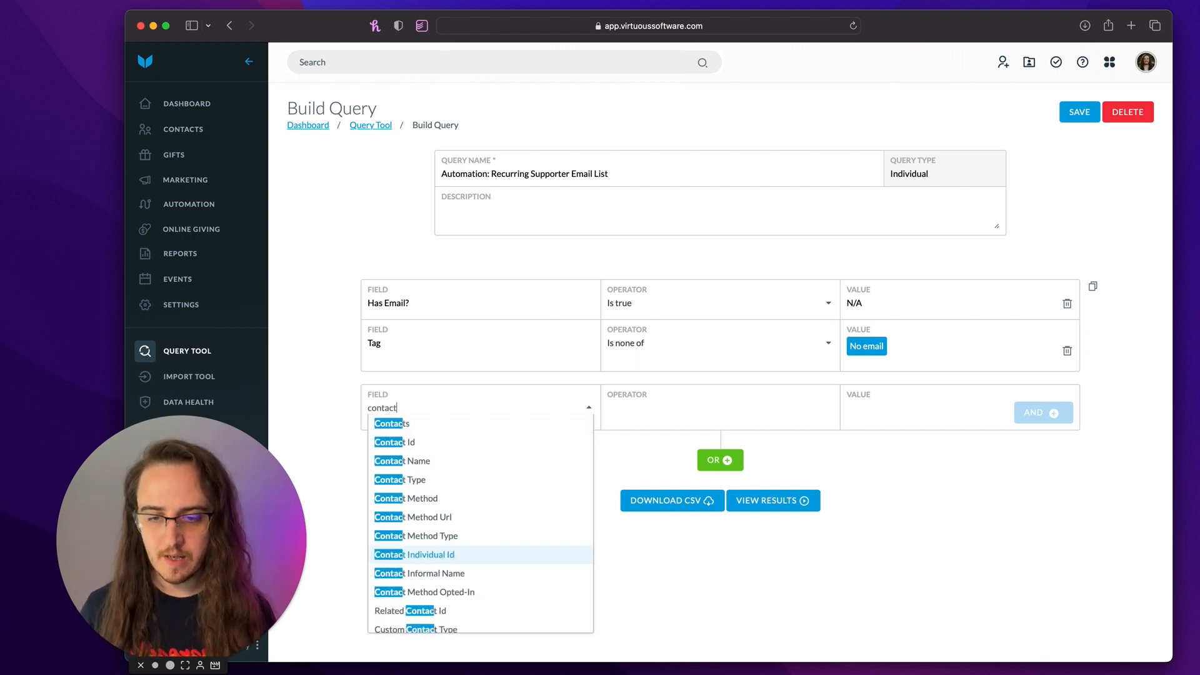
{"action": "left_click", "coordinate": [407, 428]}
{"action": "left_click", "coordinate": [688, 408]}
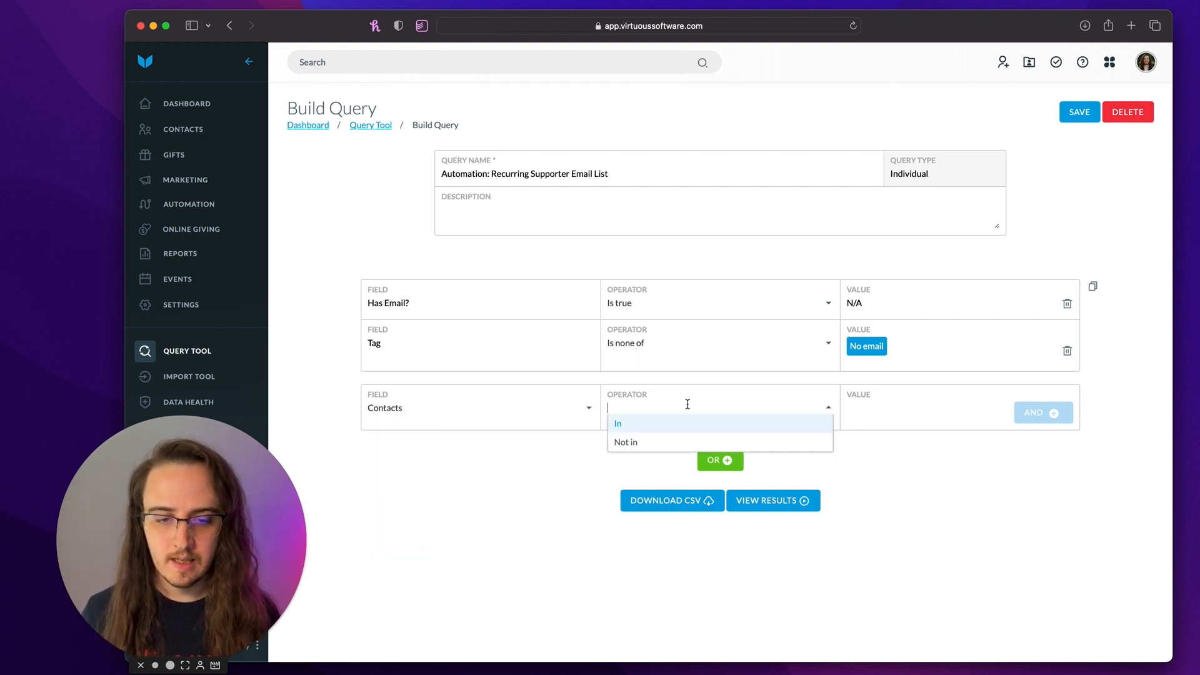
{"action": "left_click", "coordinate": [690, 429]}
{"action": "left_click", "coordinate": [884, 407]}
{"action": "type", "text": "Activ"}
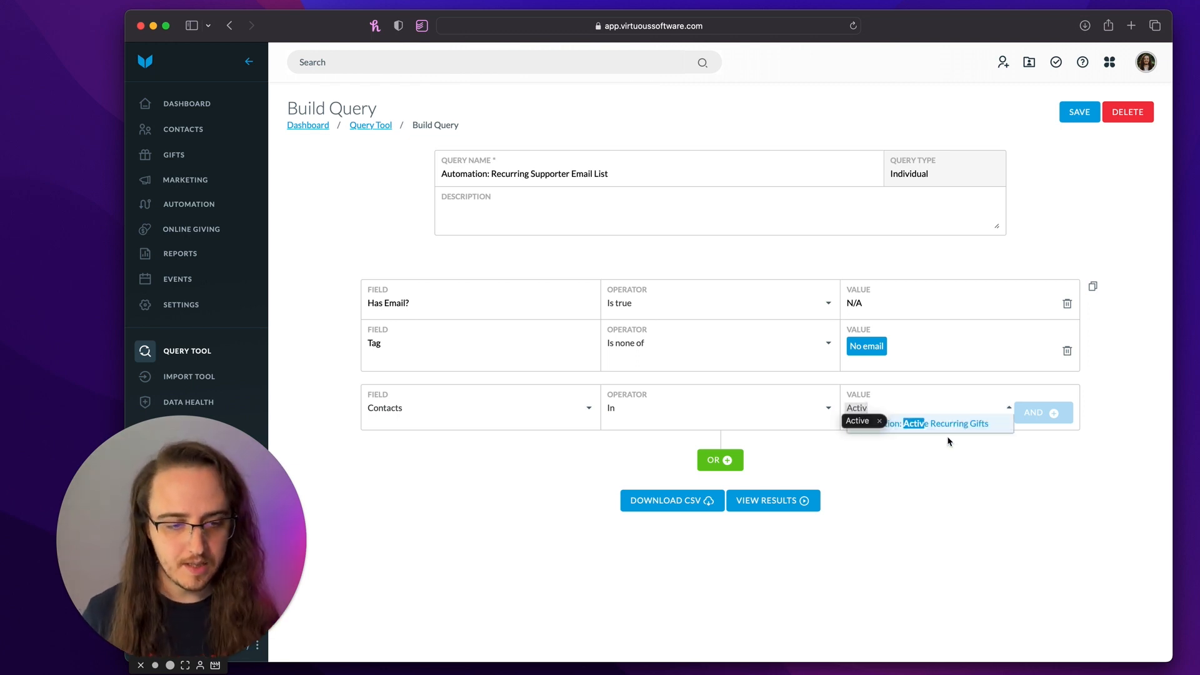
{"action": "left_click", "coordinate": [950, 430]}
{"action": "left_click", "coordinate": [1034, 414]}
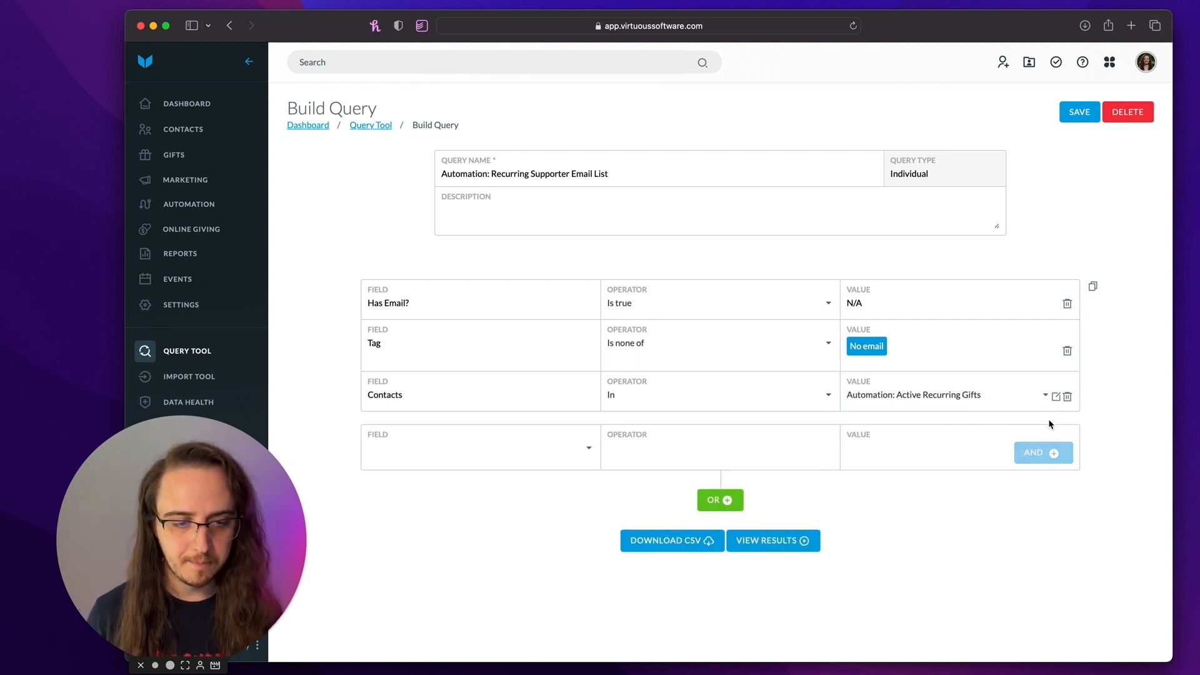
{"action": "left_click", "coordinate": [1080, 112]}
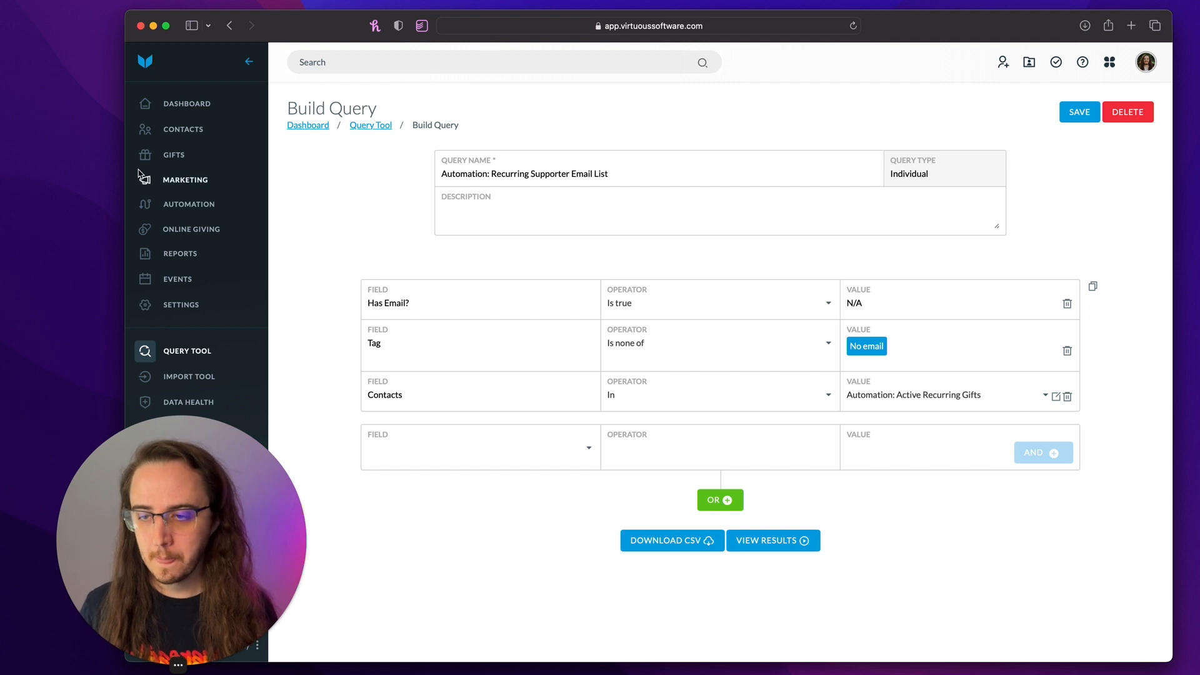
Step: Create and save an automation workflow targeting Individuals, named "Email List: Recurring Supporters", with re-enrollment allowed
{"action": "left_click", "coordinate": [185, 208]}
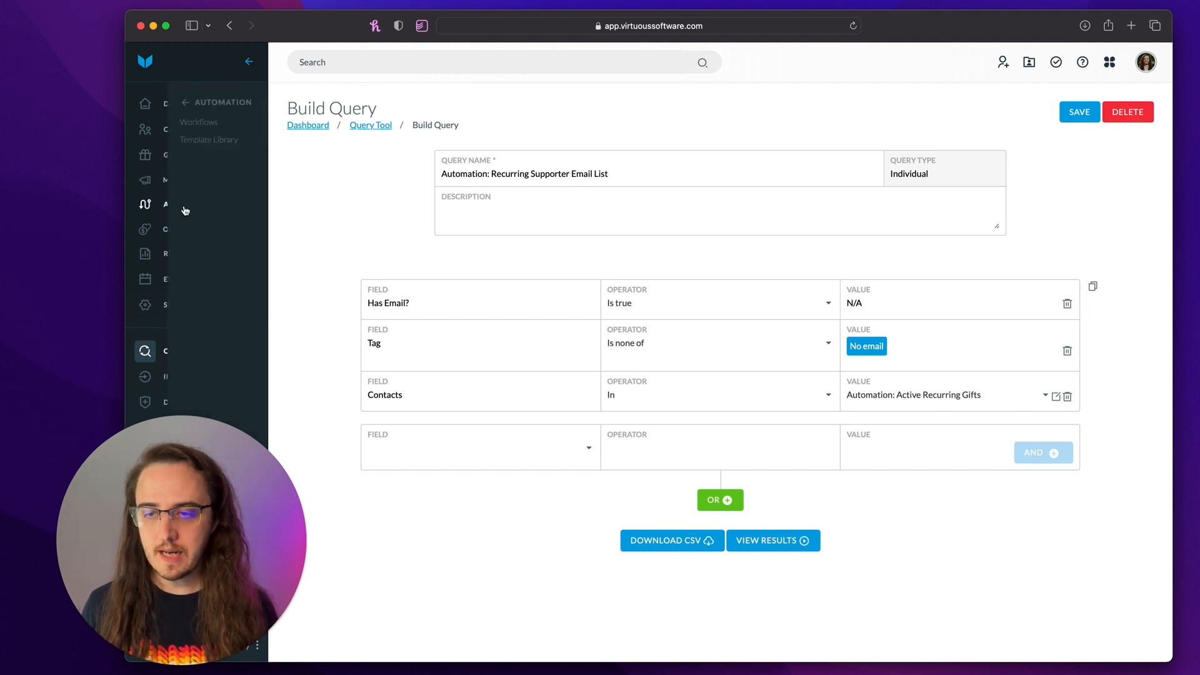
{"action": "left_click", "coordinate": [203, 124]}
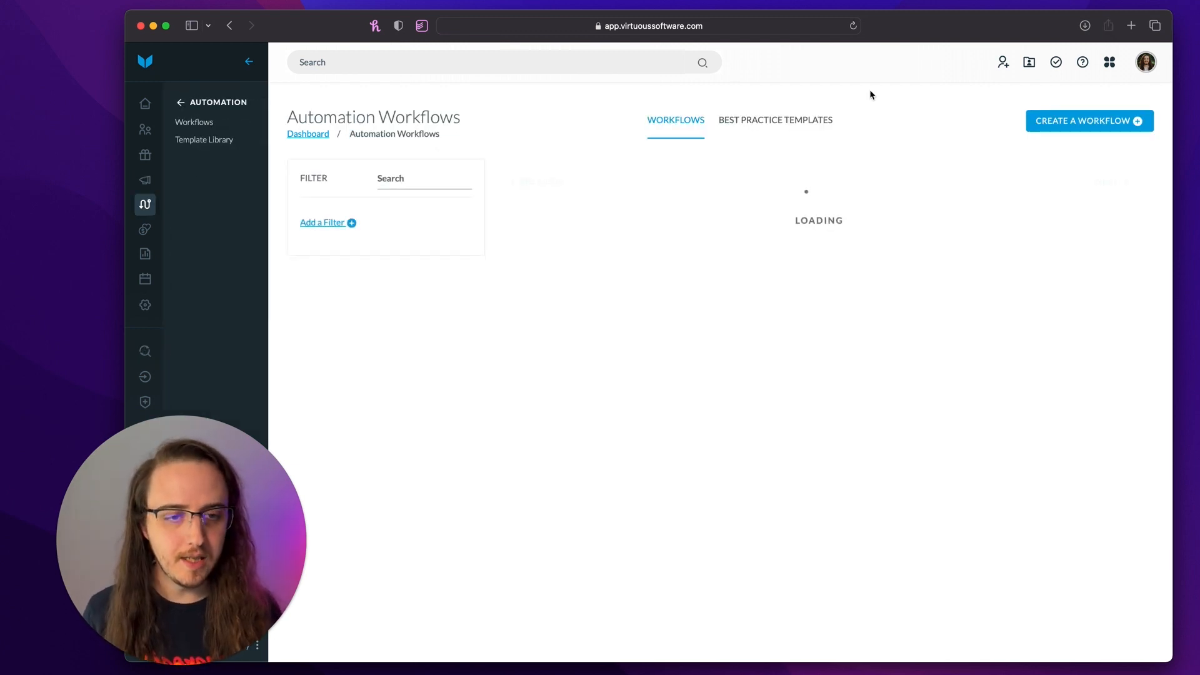
{"action": "left_click", "coordinate": [1082, 127]}
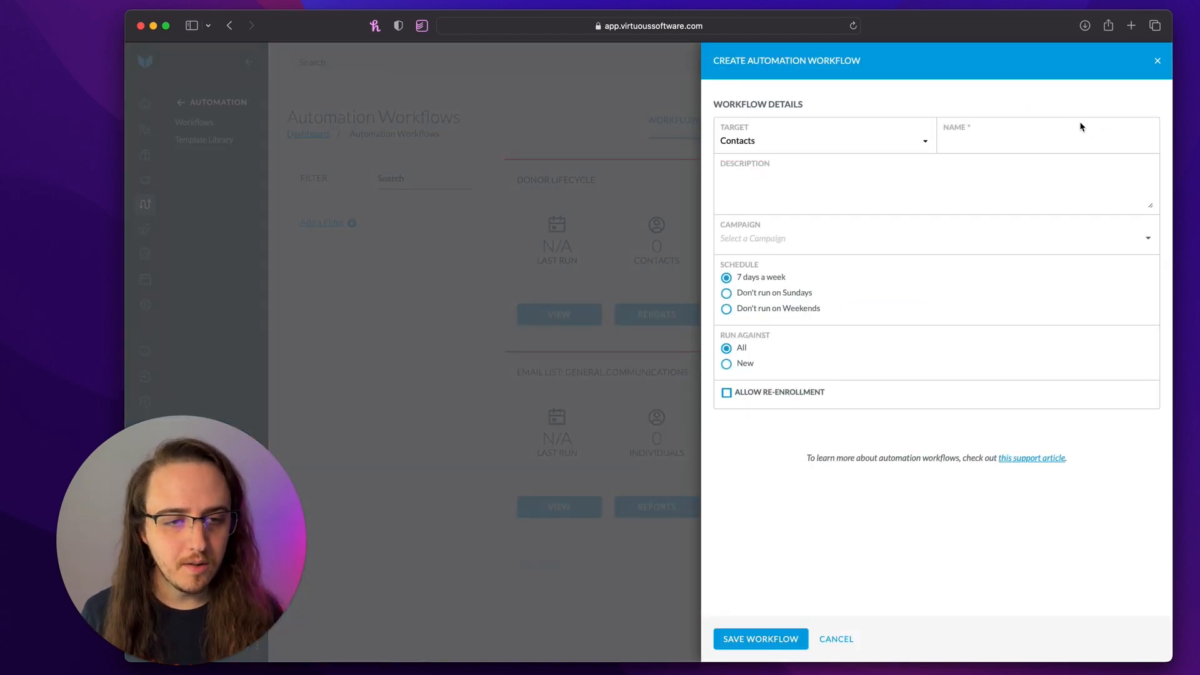
{"action": "left_click", "coordinate": [884, 140]}
{"action": "left_click", "coordinate": [880, 154]}
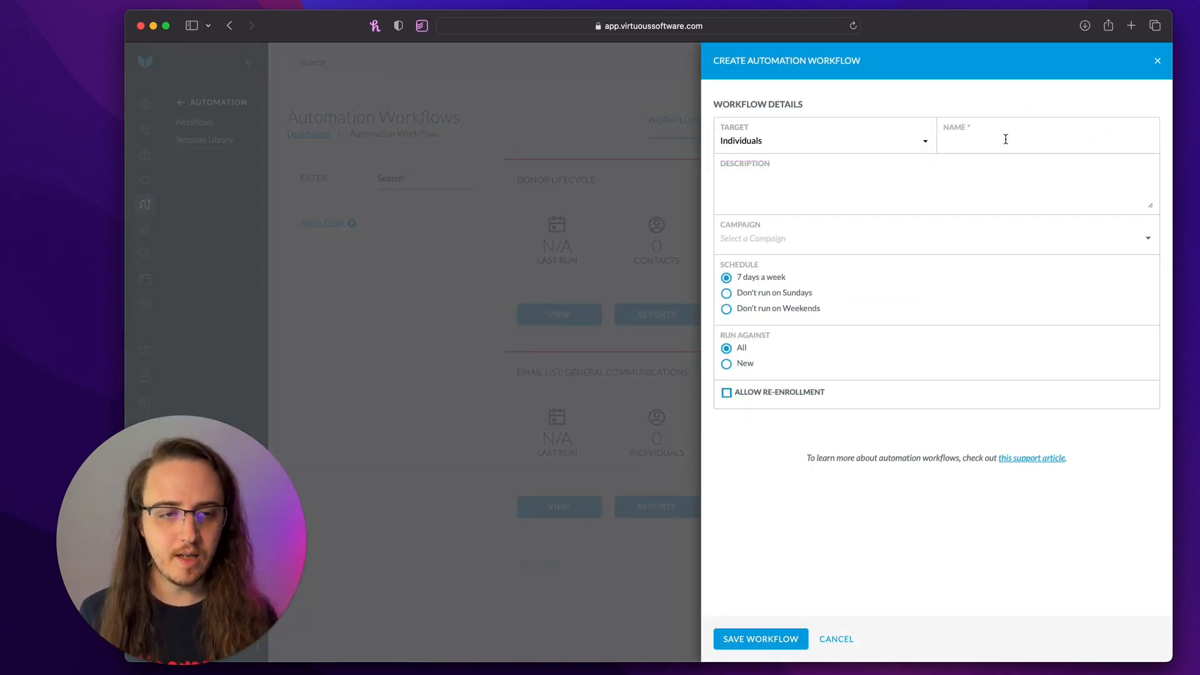
{"action": "type", "text": "Email List"}
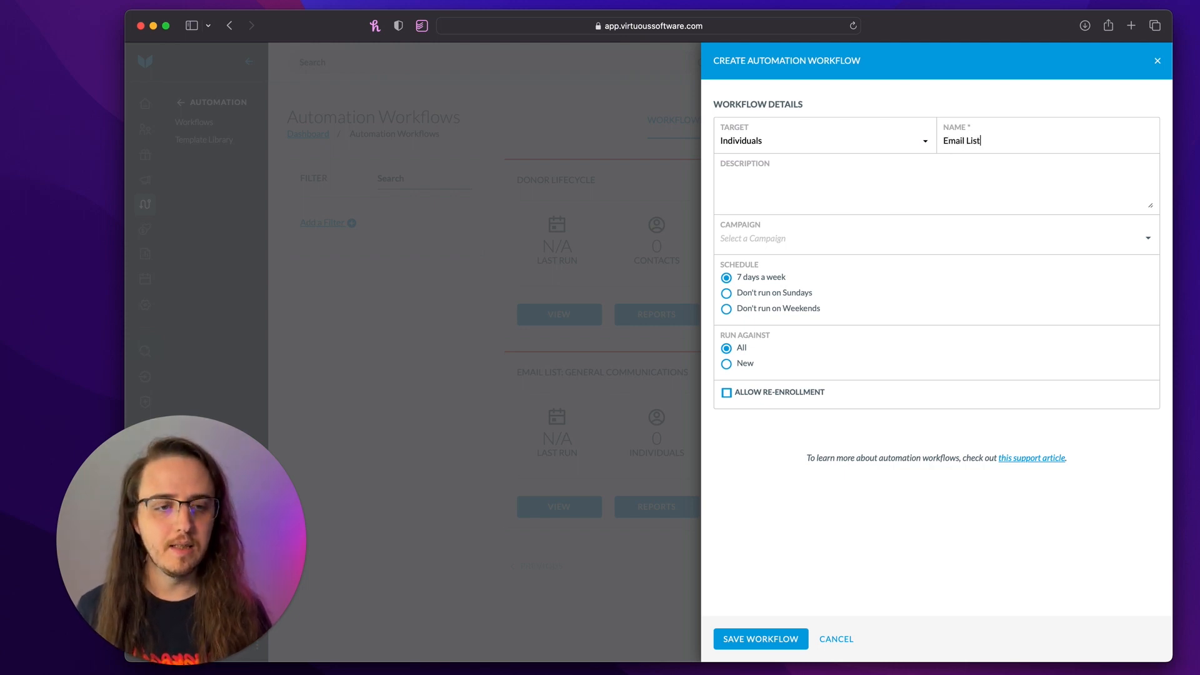
{"action": "type", "text": ": Recurring SUpp"}
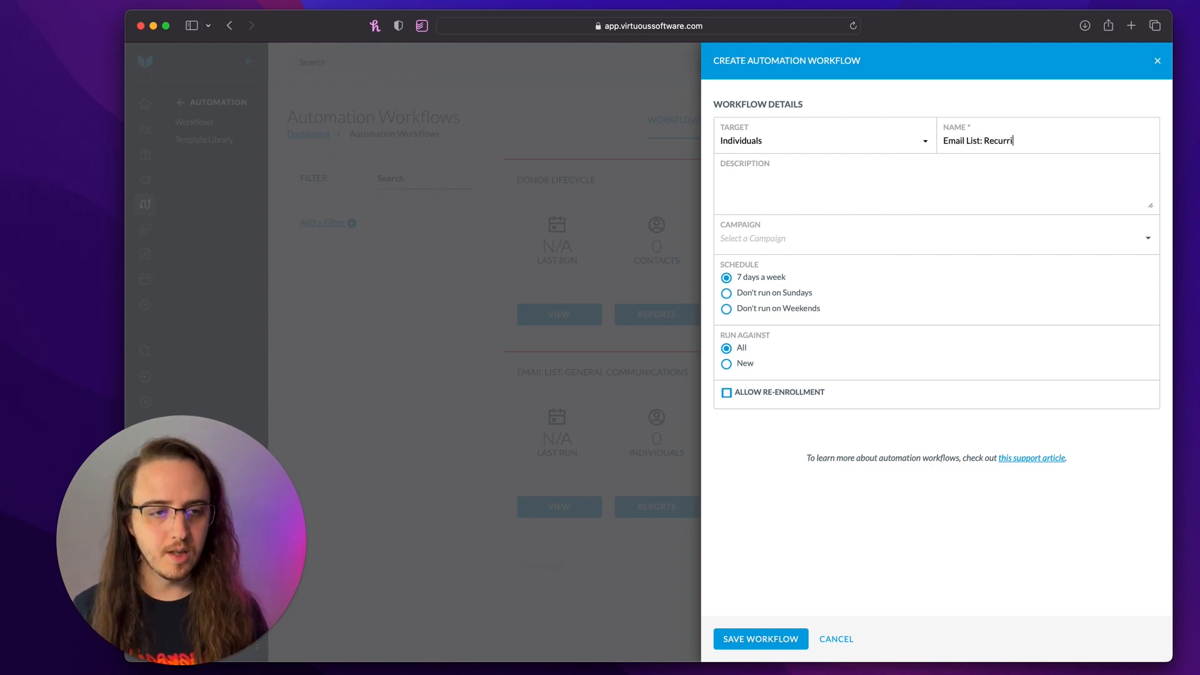
{"action": "key", "text": "BackSpace"}
{"action": "key", "text": "BackSpace"}
{"action": "key", "text": "BackSpace"}
{"action": "type", "text": "upporters"}
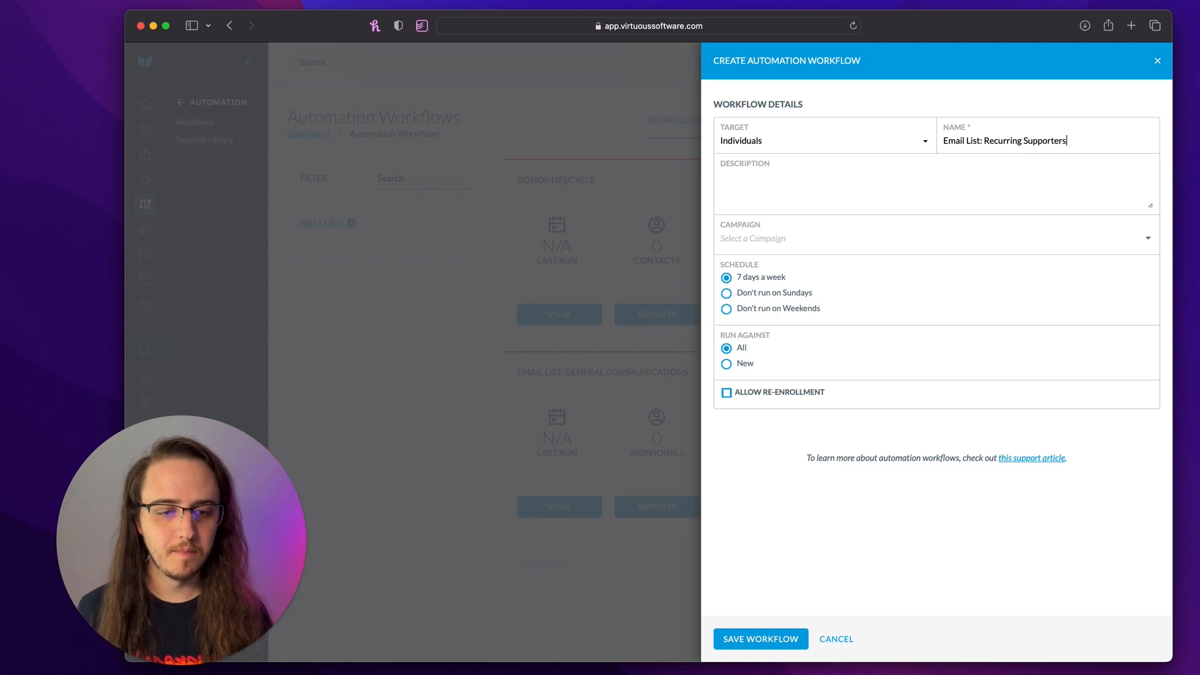
{"action": "left_click", "coordinate": [796, 394]}
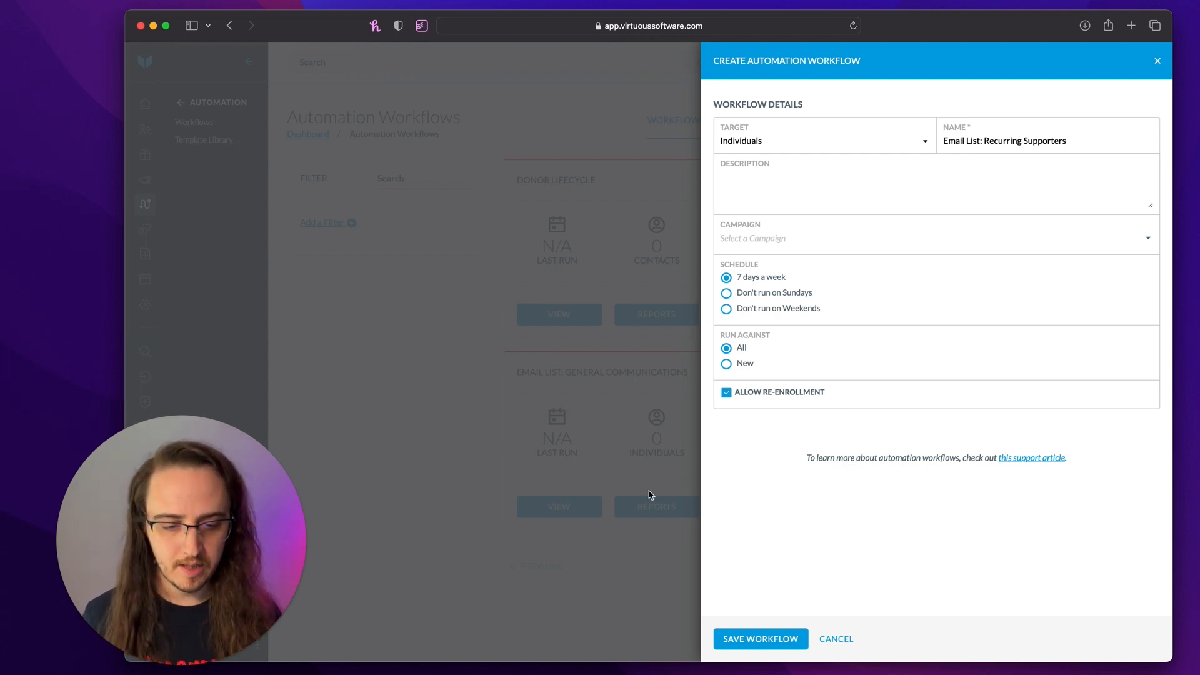
{"action": "left_click", "coordinate": [767, 639]}
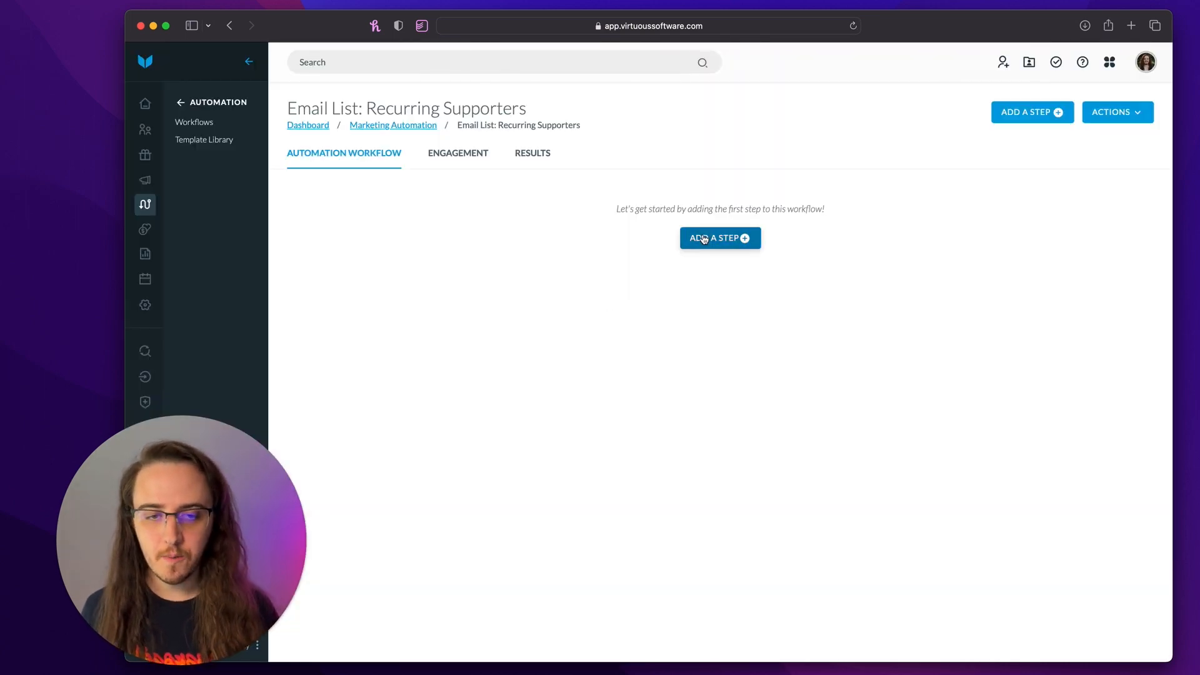
Step: Start the workflow's first step and name it "Email List Enrollment"
{"action": "left_click", "coordinate": [704, 239]}
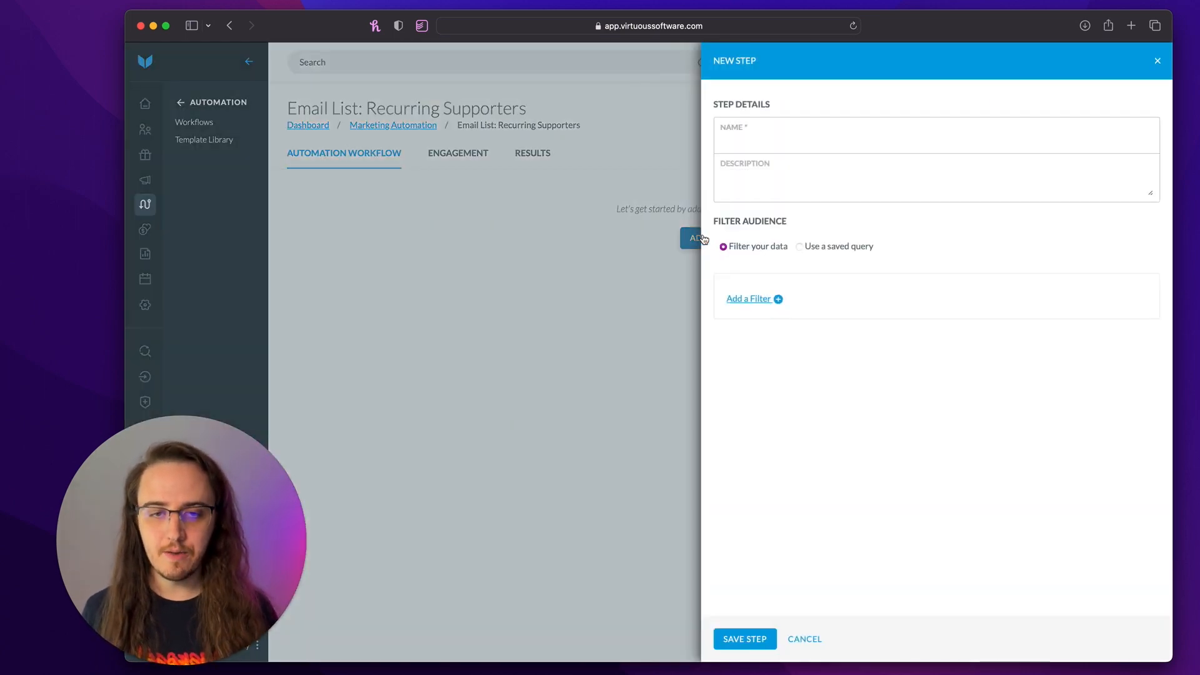
{"action": "left_click", "coordinate": [799, 142]}
{"action": "type", "text": "Email"}
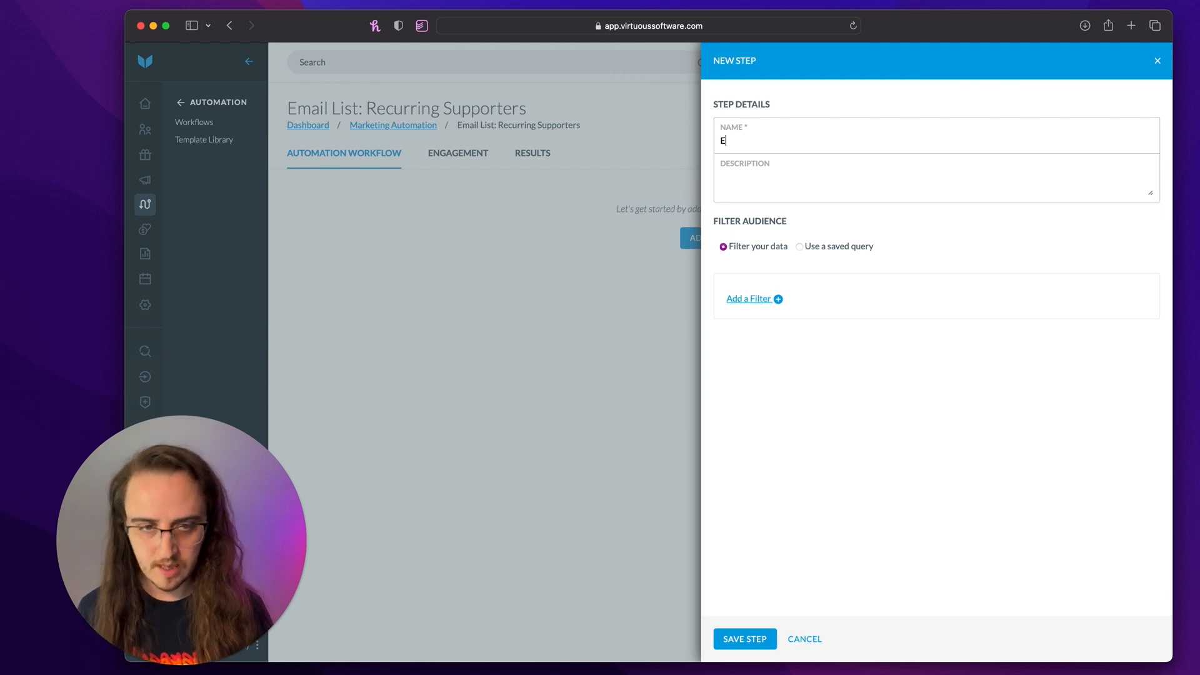
{"action": "key", "text": "BackSpace"}
{"action": "key", "text": "BackSpace"}
{"action": "key", "text": "BackSpace"}
{"action": "key", "text": "BackSpace"}
{"action": "type", "text": "mail List Enro"}
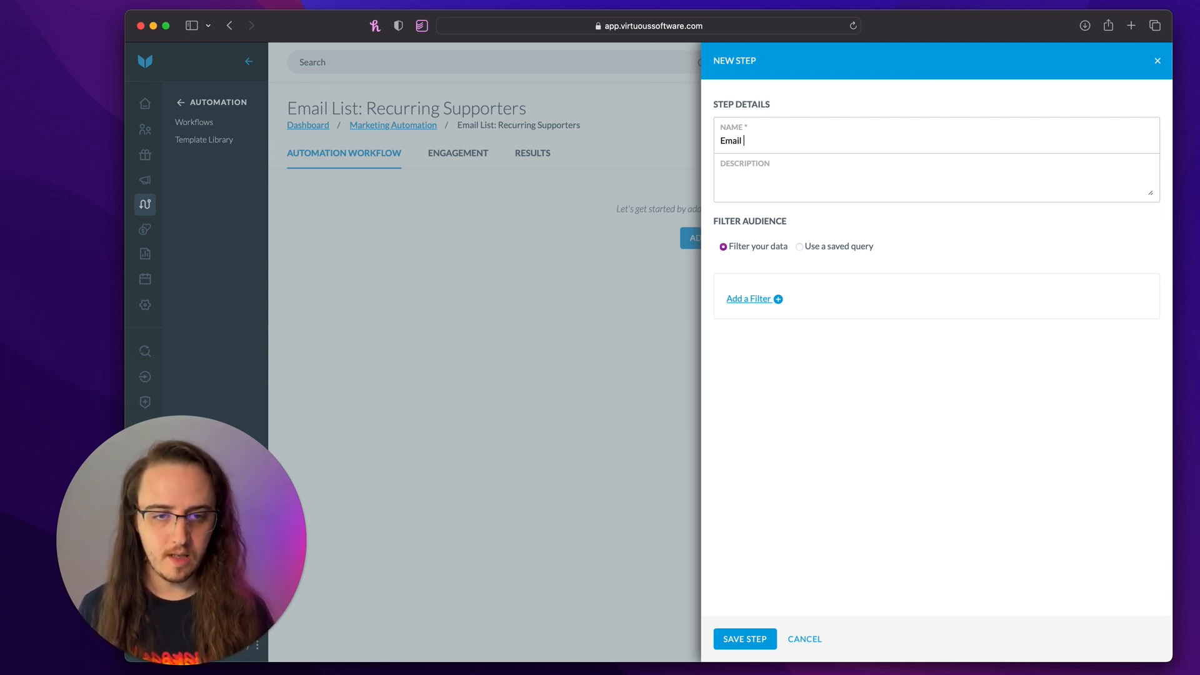
{"action": "type", "text": "nt"}
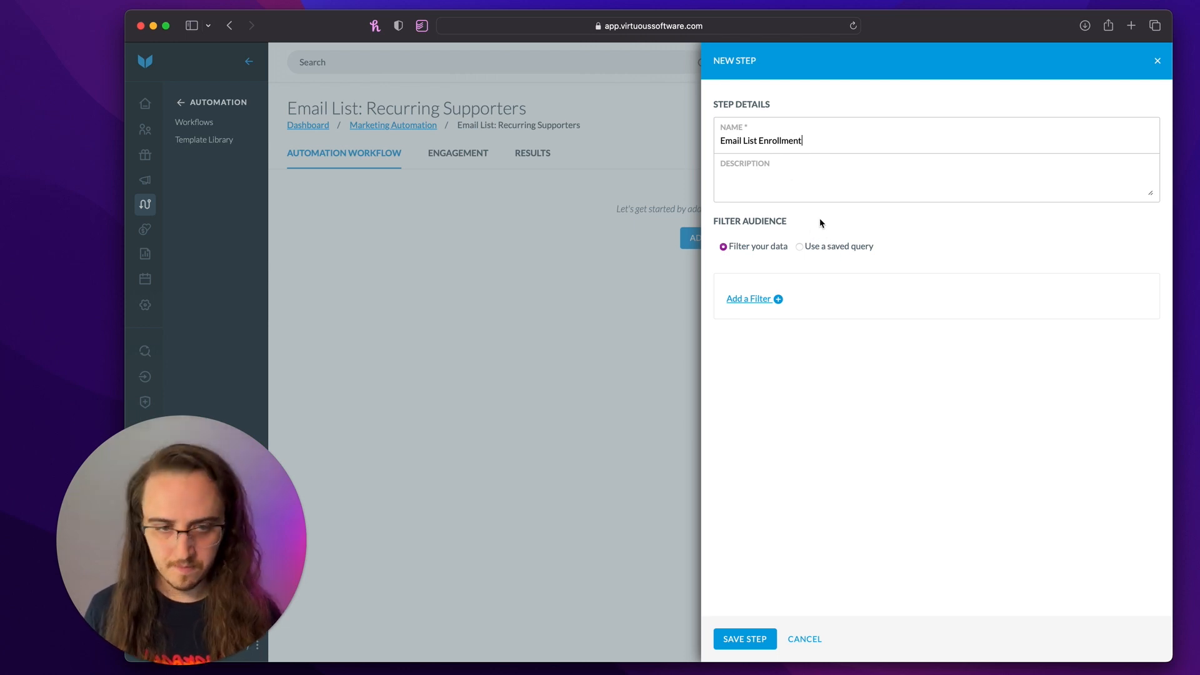
Step: Filter the enrollment step's audience with the saved query "Automation: Recurring Supporter Email List" and save the step
{"action": "left_click", "coordinate": [832, 249]}
{"action": "left_click", "coordinate": [825, 292]}
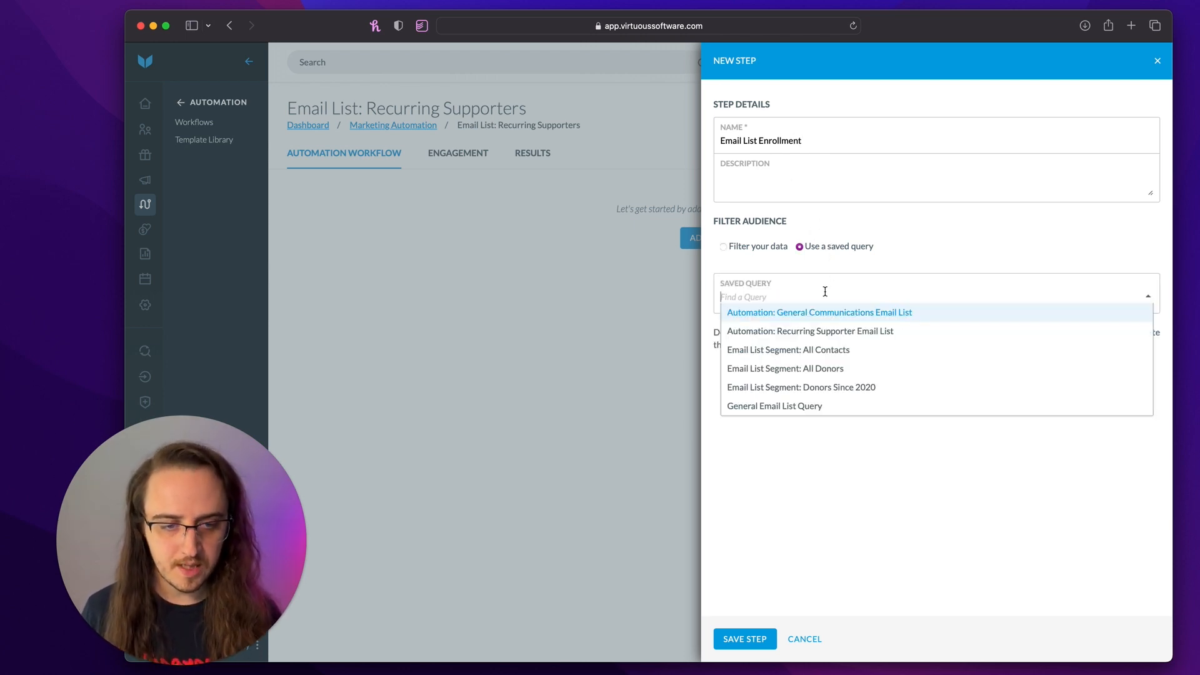
{"action": "left_click", "coordinate": [815, 331]}
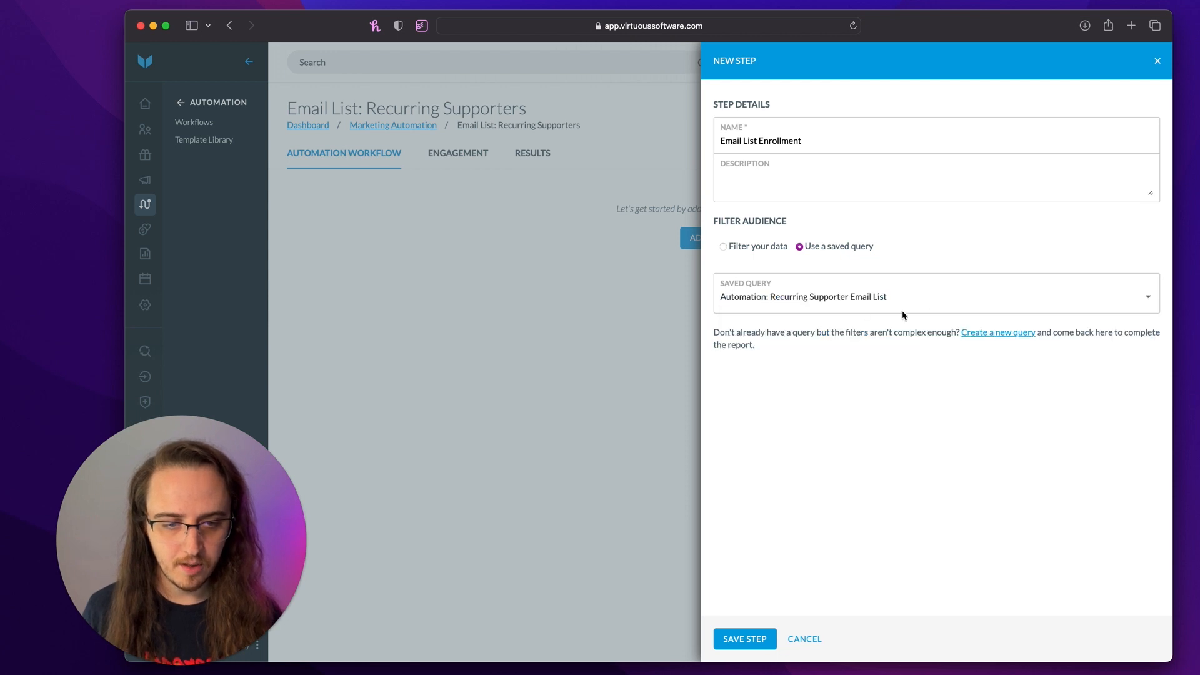
{"action": "left_click", "coordinate": [754, 639]}
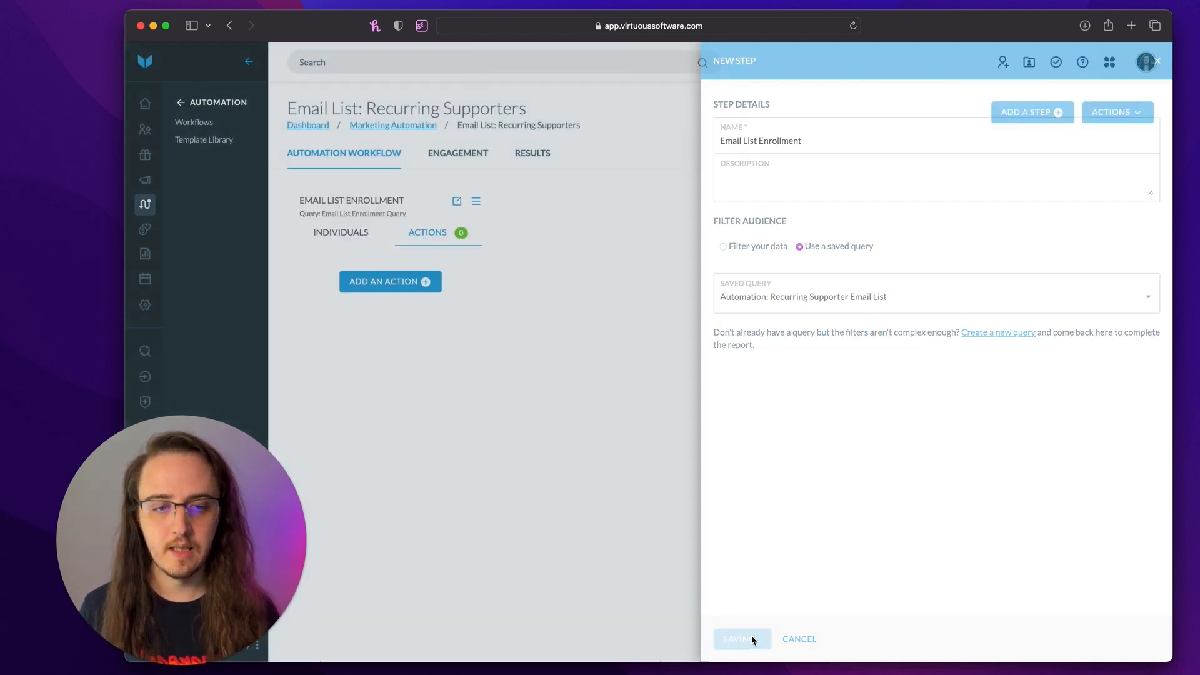
Step: Edit the Email List Enrollment step to reassign the saved query "Automation: Recurring Supporter Email List", and save it again
{"action": "left_click", "coordinate": [458, 203]}
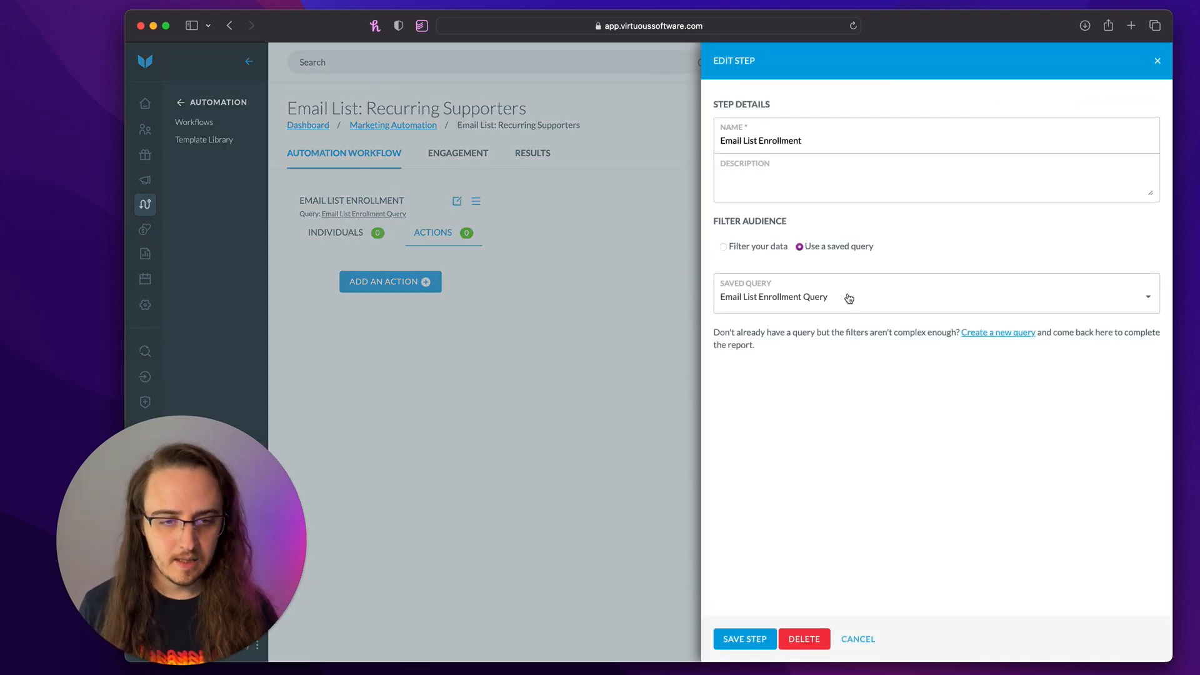
{"action": "left_click", "coordinate": [849, 298]}
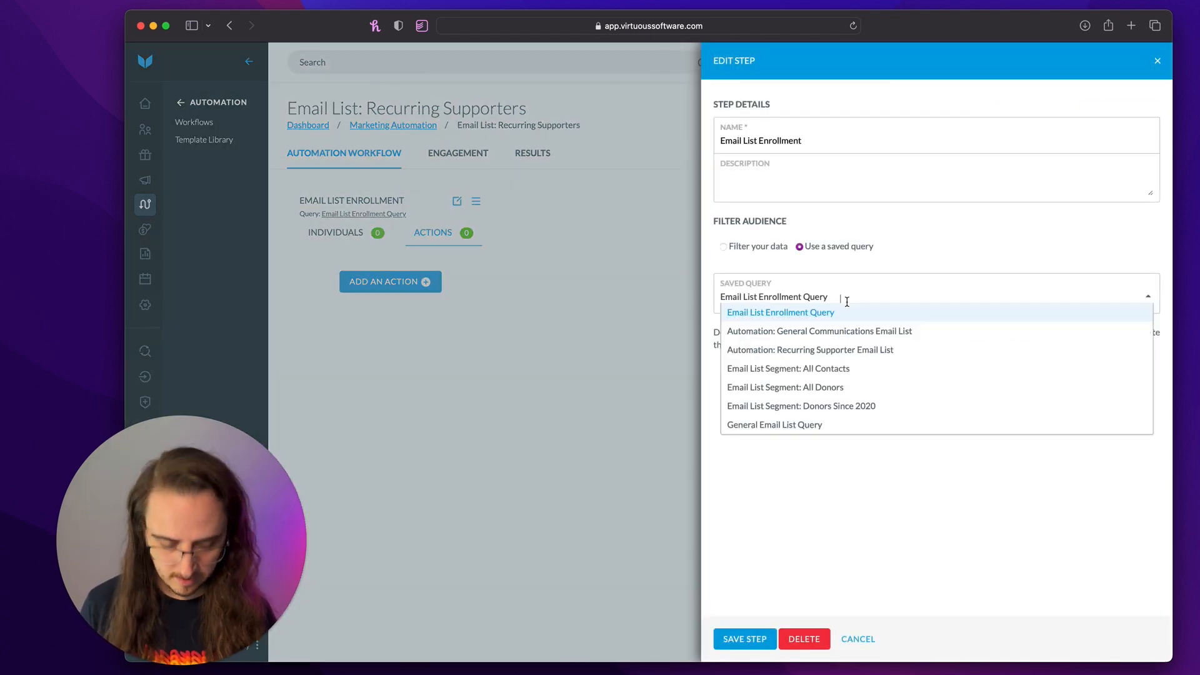
{"action": "left_click", "coordinate": [853, 349]}
{"action": "left_click", "coordinate": [746, 639]}
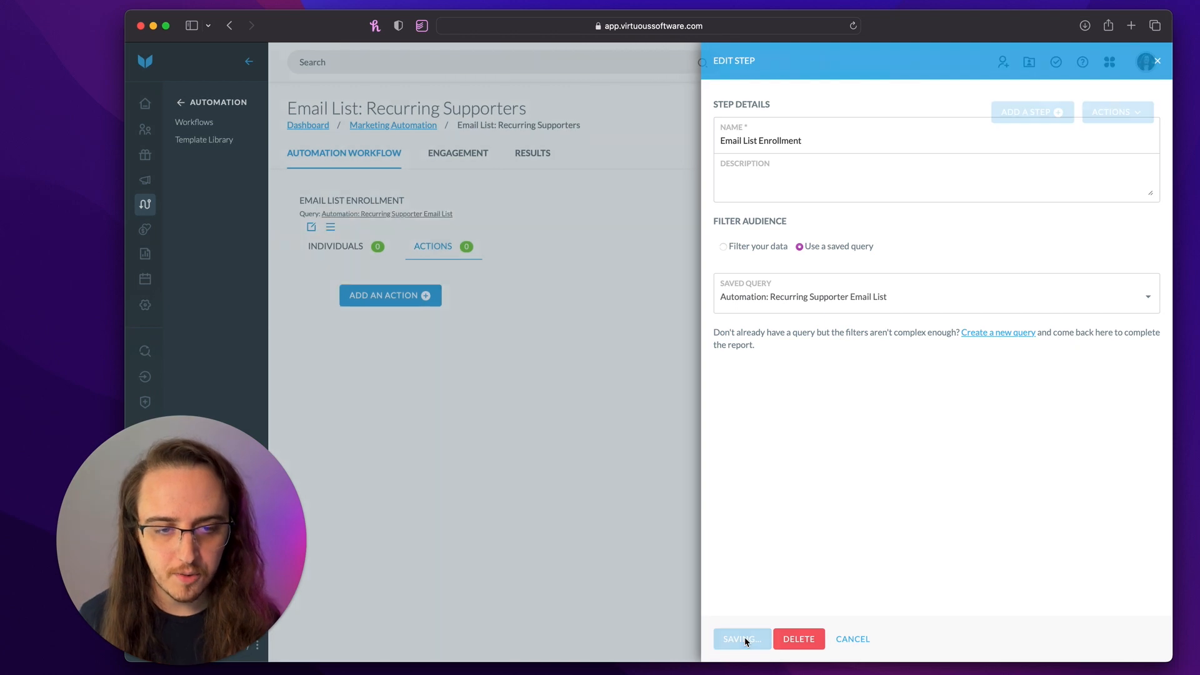
Step: Give the Email List Enrollment step an Email List action that adds individuals to Recurring Supporters, and save the action
{"action": "left_click", "coordinate": [367, 309]}
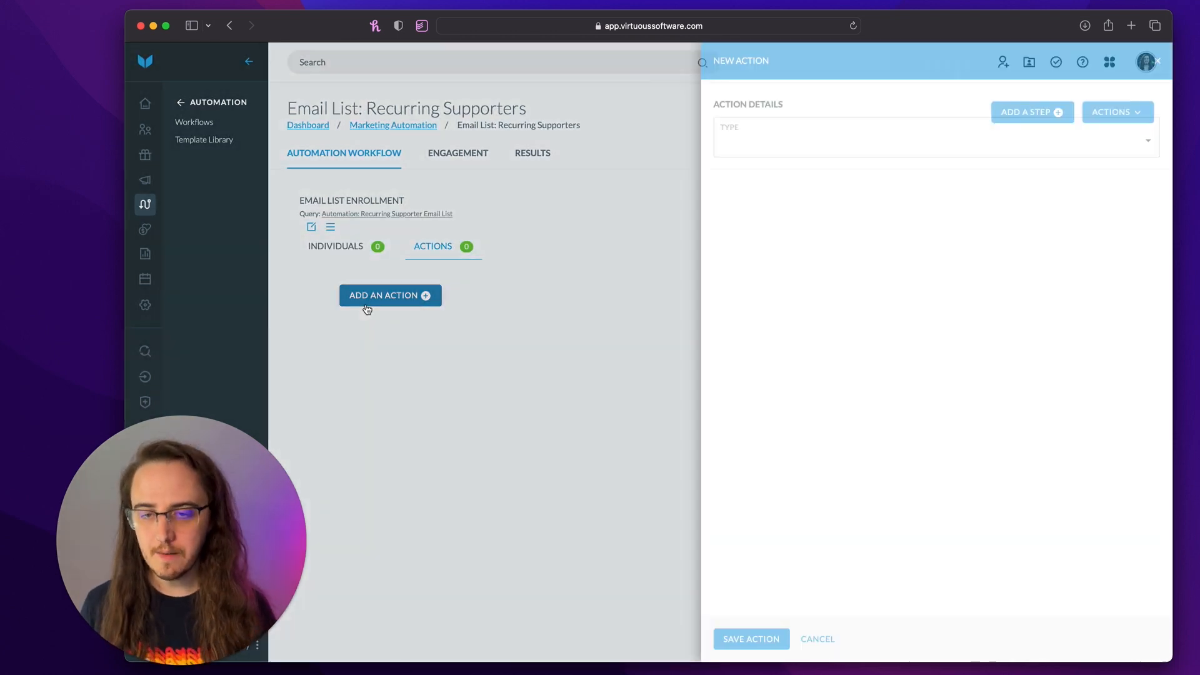
{"action": "left_click", "coordinate": [811, 153]}
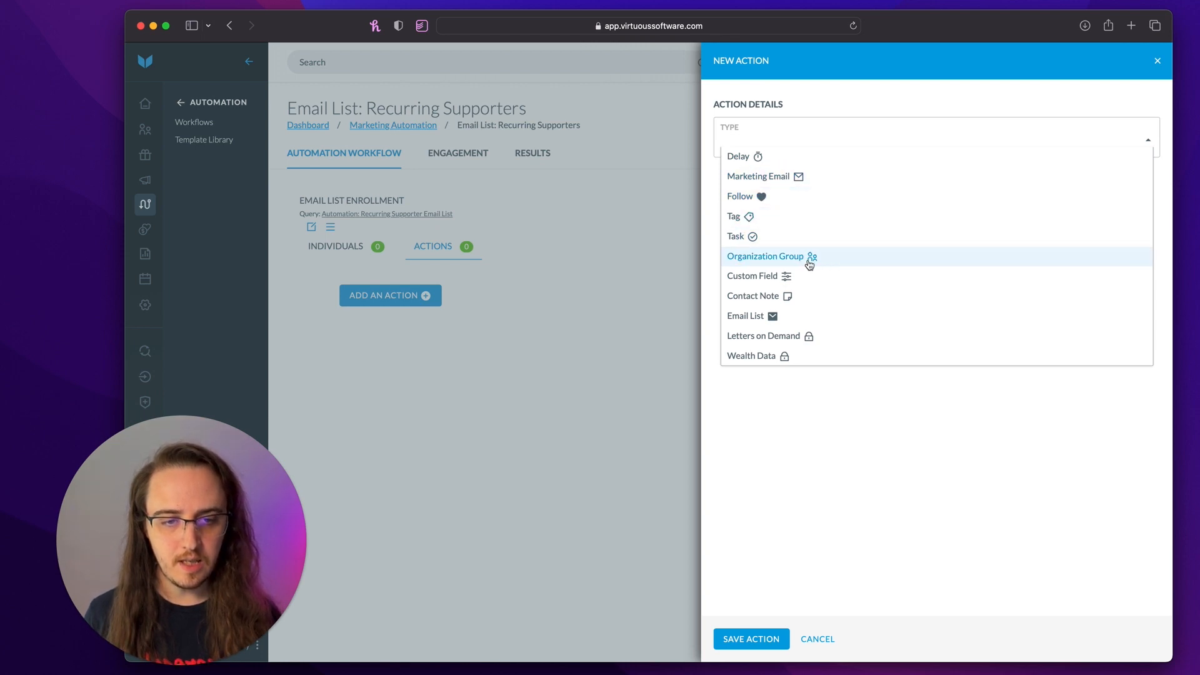
{"action": "left_click", "coordinate": [812, 316]}
{"action": "left_click", "coordinate": [983, 193]}
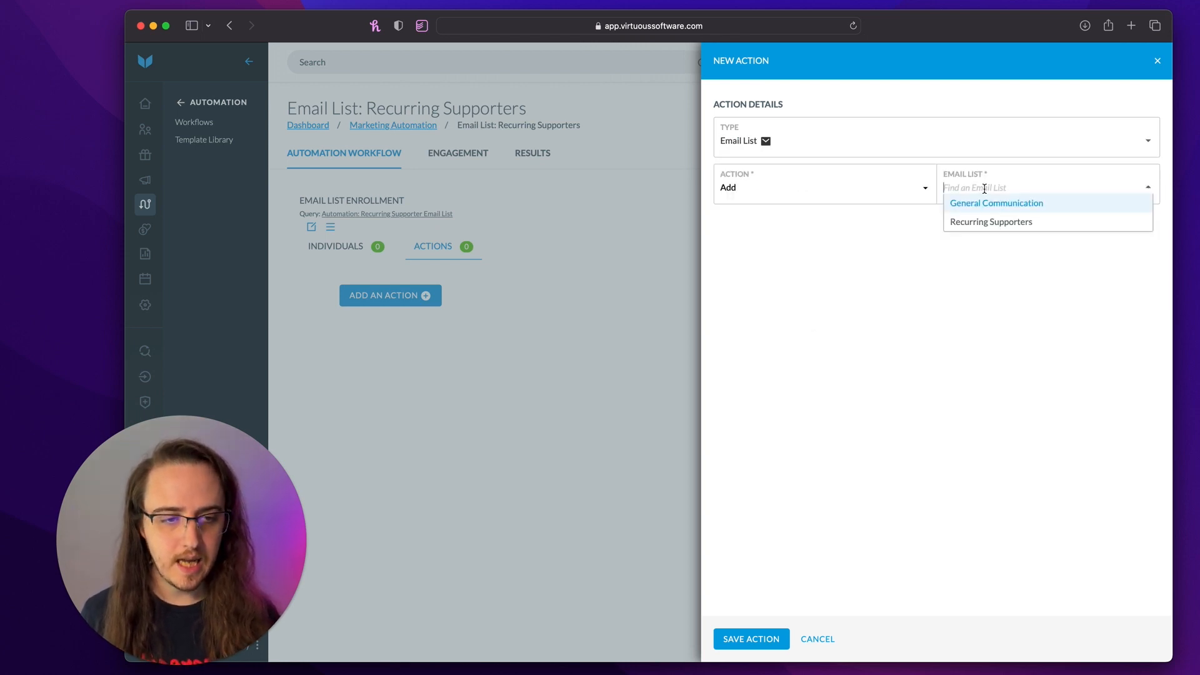
{"action": "left_click", "coordinate": [999, 224]}
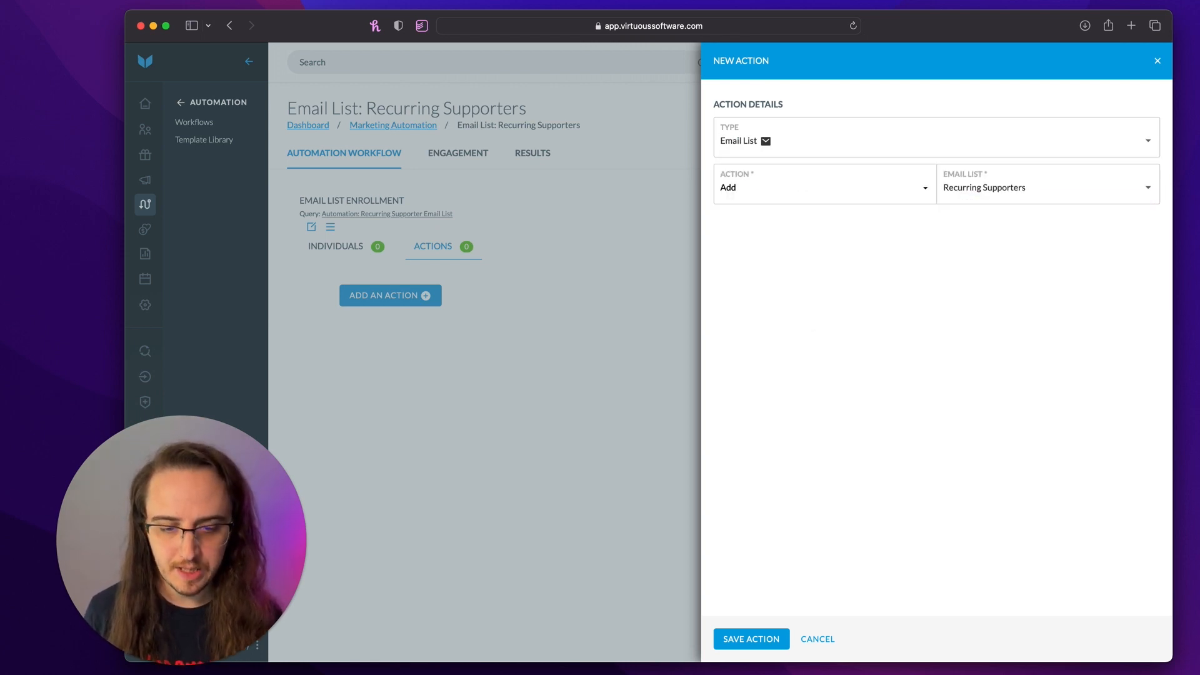
{"action": "left_click", "coordinate": [748, 644]}
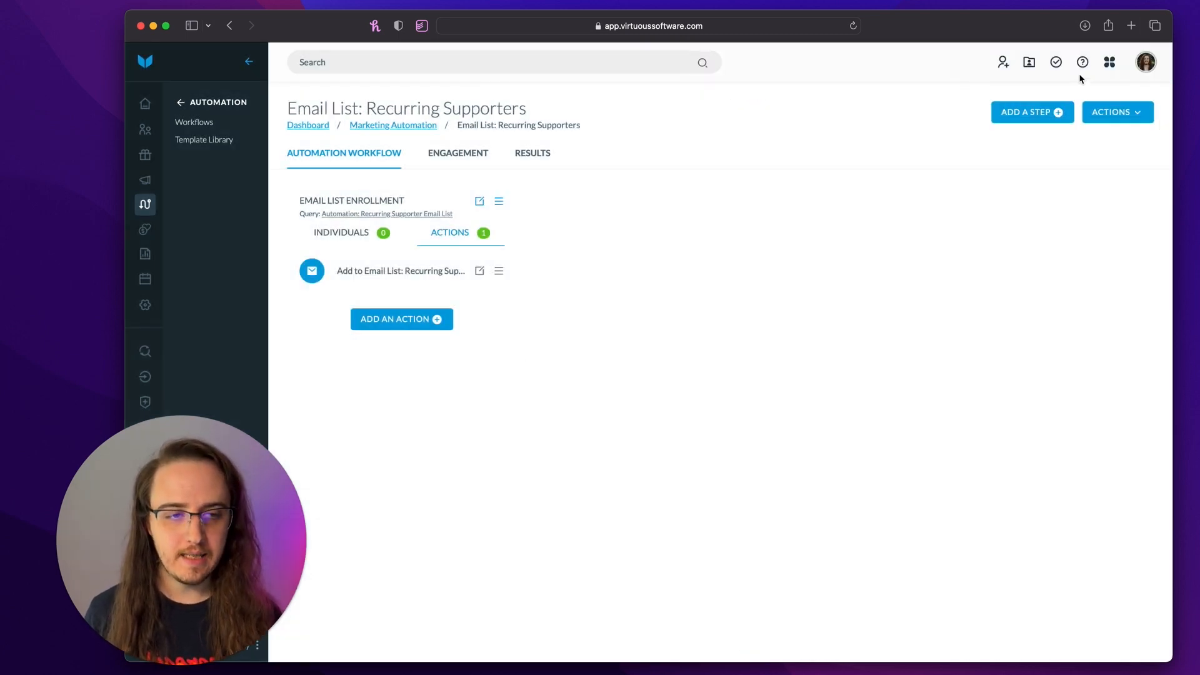
Step: Start a second workflow step and name it "Remove from Email List"
{"action": "left_click", "coordinate": [1044, 114]}
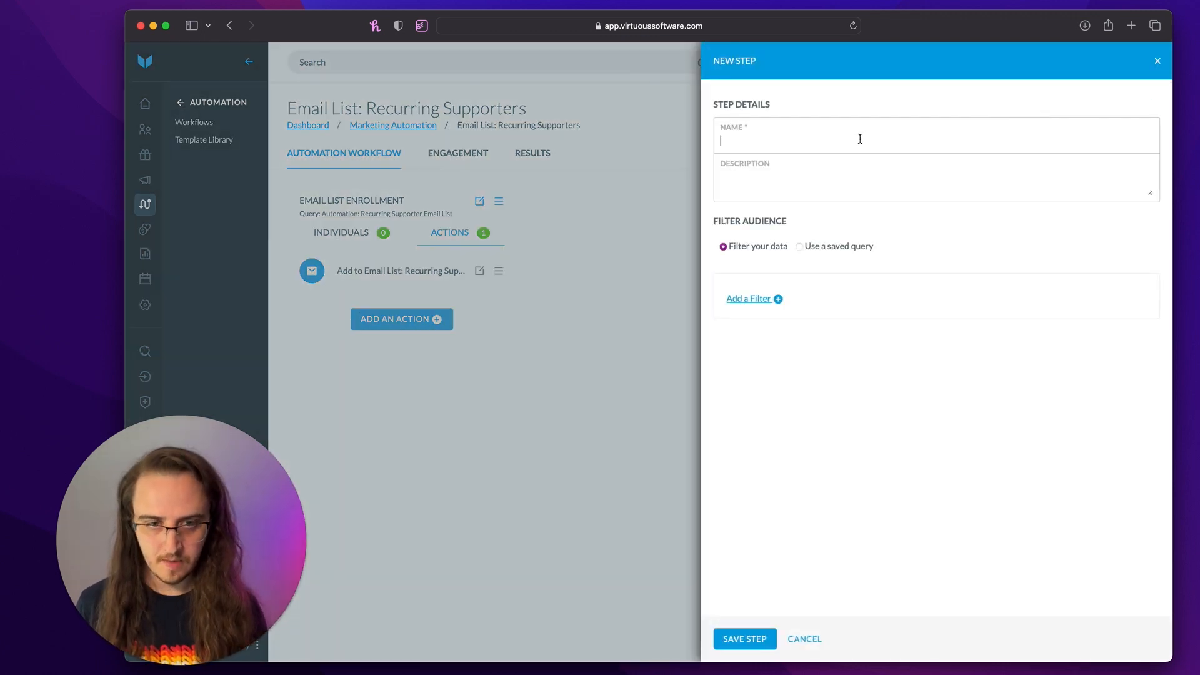
{"action": "type", "text": "Remove"}
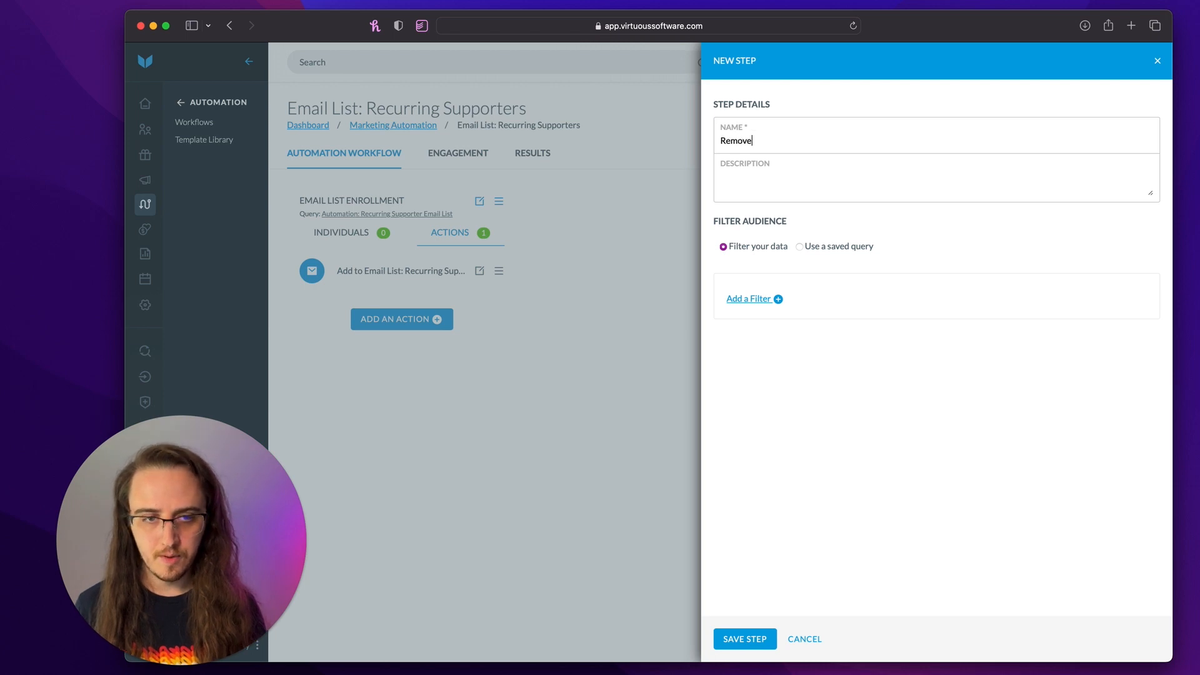
{"action": "type", "text": " from Email List"}
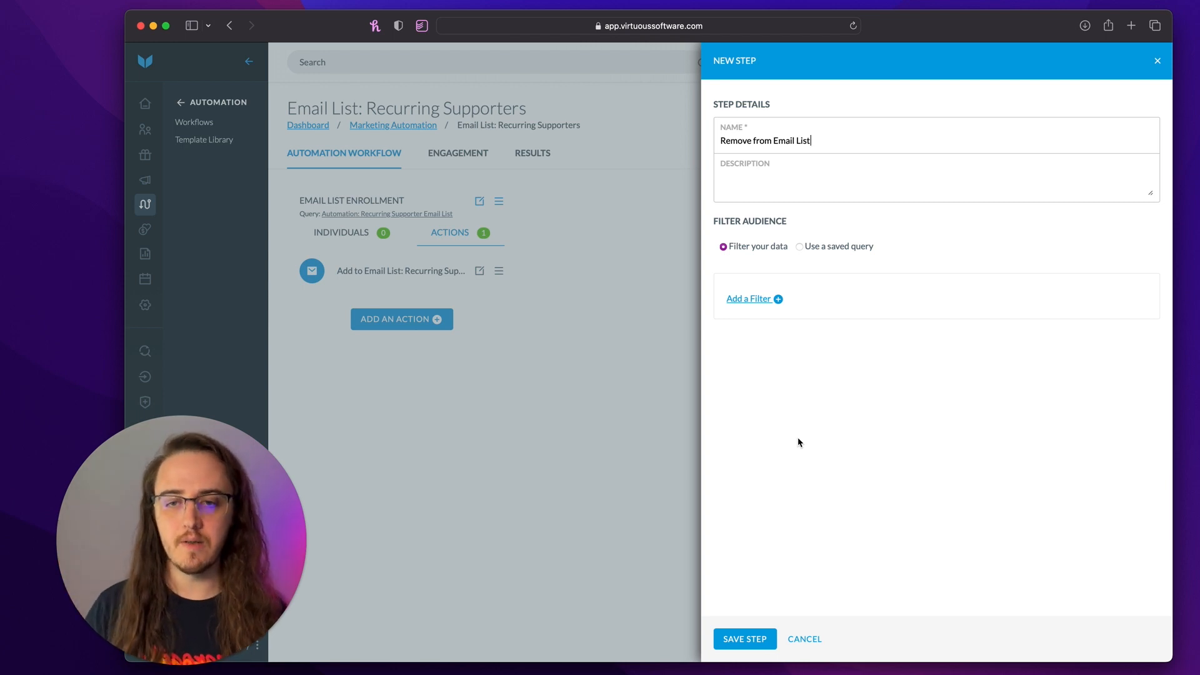
Step: Filter the removal step's audience to Contacts Not in "Automation: Active Recurring Gifts" and save the step
{"action": "left_click", "coordinate": [749, 300]}
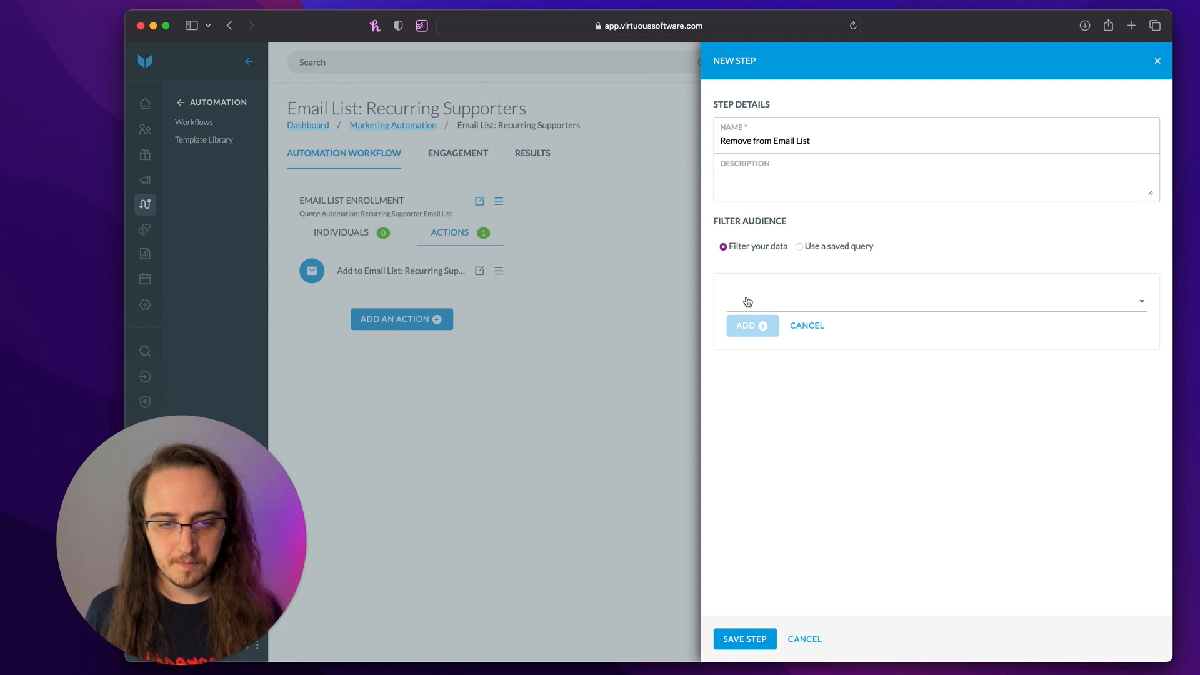
{"action": "left_click", "coordinate": [747, 301]}
{"action": "type", "text": "contacts"}
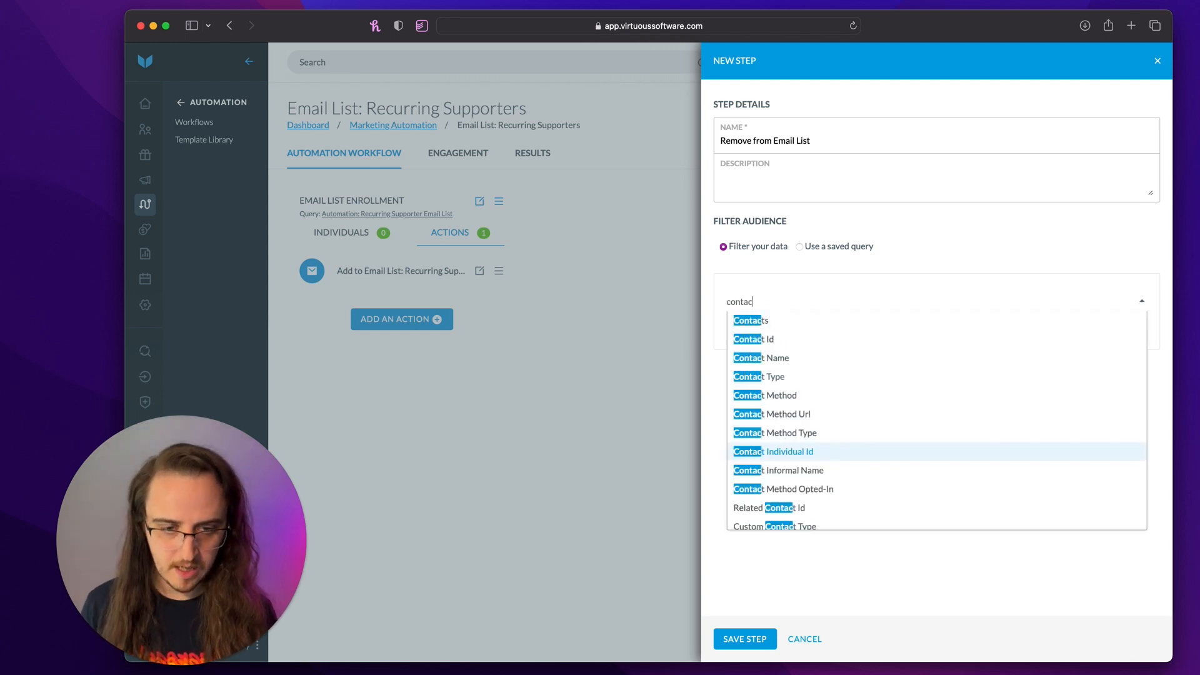
{"action": "left_click", "coordinate": [759, 325]}
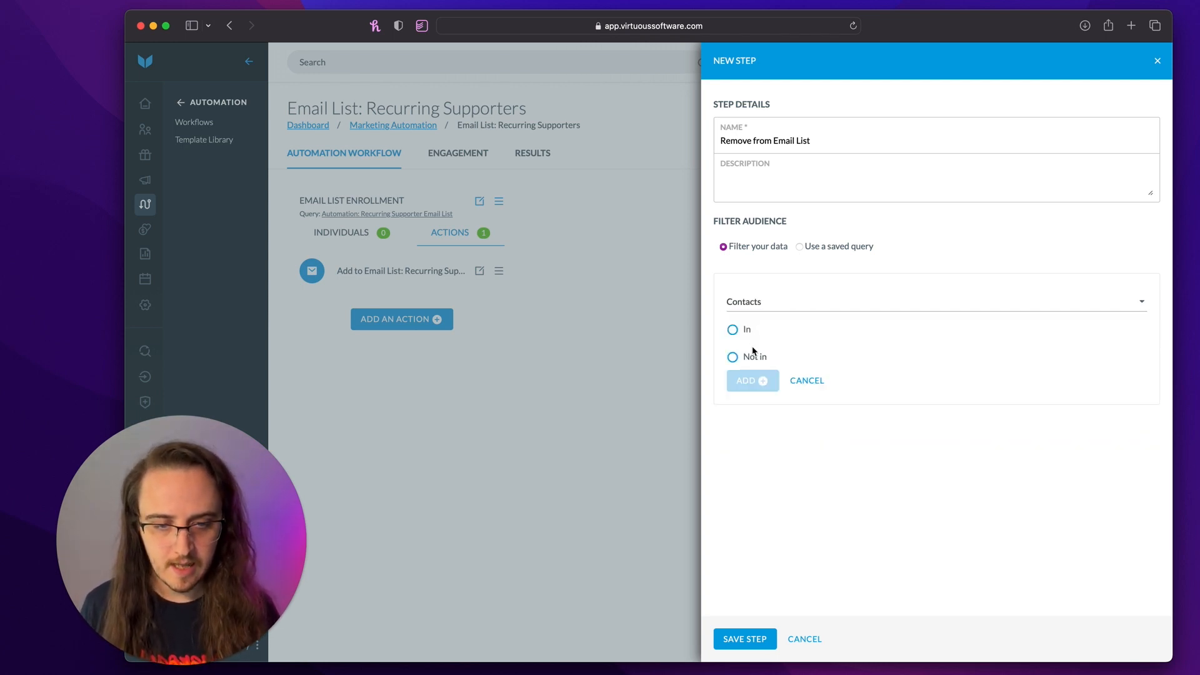
{"action": "left_click", "coordinate": [753, 357]}
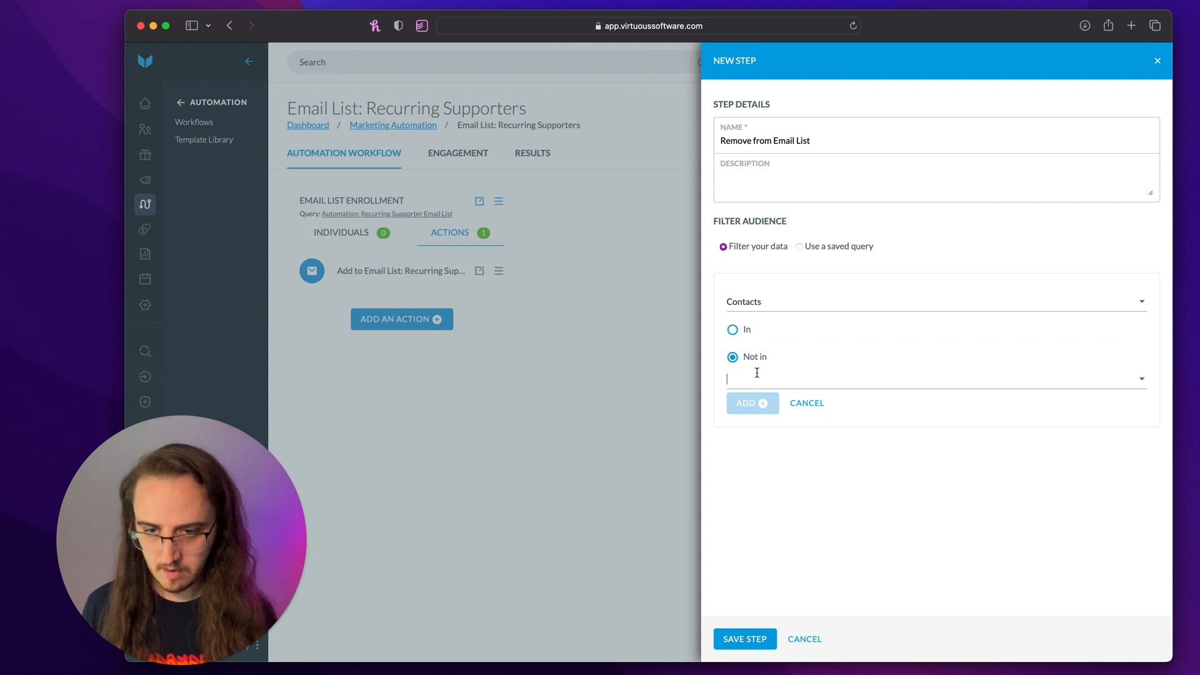
{"action": "left_click", "coordinate": [757, 373]}
{"action": "type", "text": "Rec"}
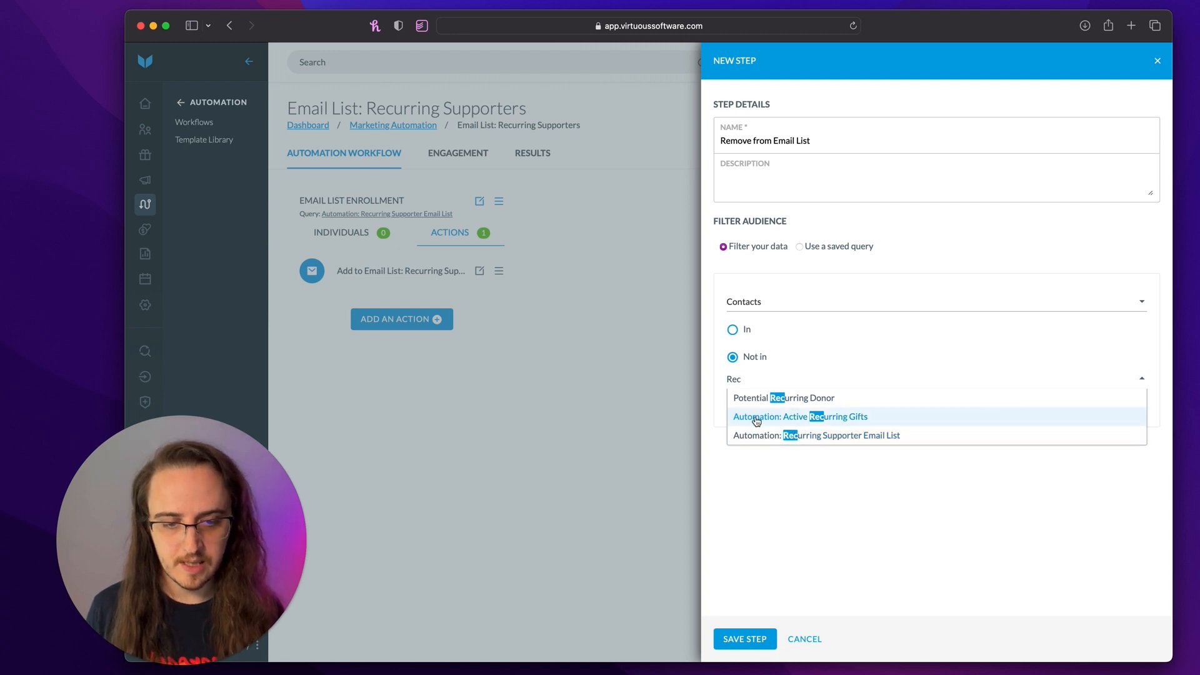
{"action": "left_click", "coordinate": [871, 419]}
{"action": "left_click", "coordinate": [757, 403]}
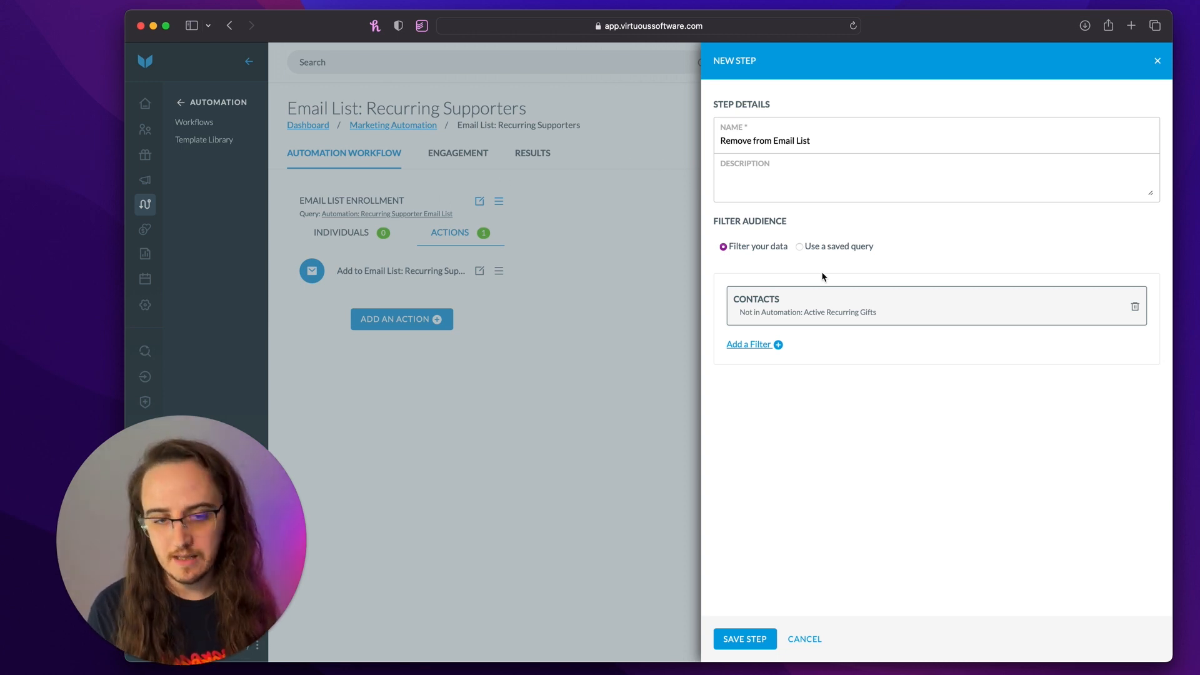
{"action": "left_click", "coordinate": [760, 646]}
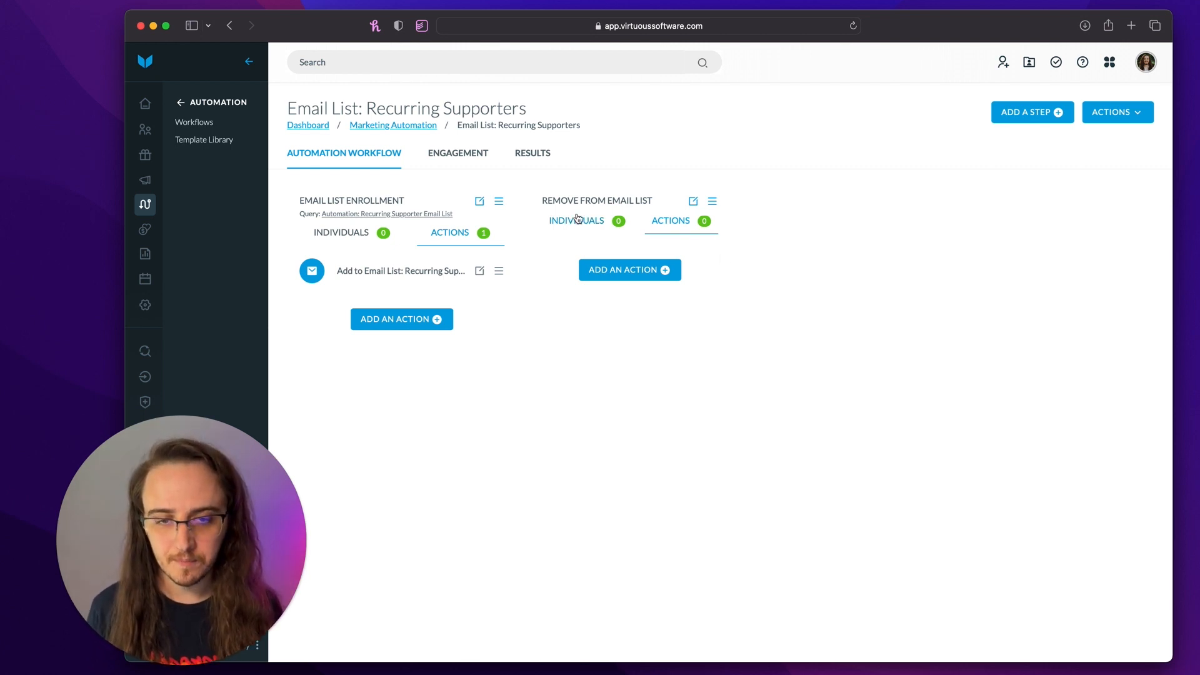
Step: Give the Remove from Email List step an Email List action that removes individuals from Recurring Supporters, and save the action
{"action": "left_click", "coordinate": [604, 270]}
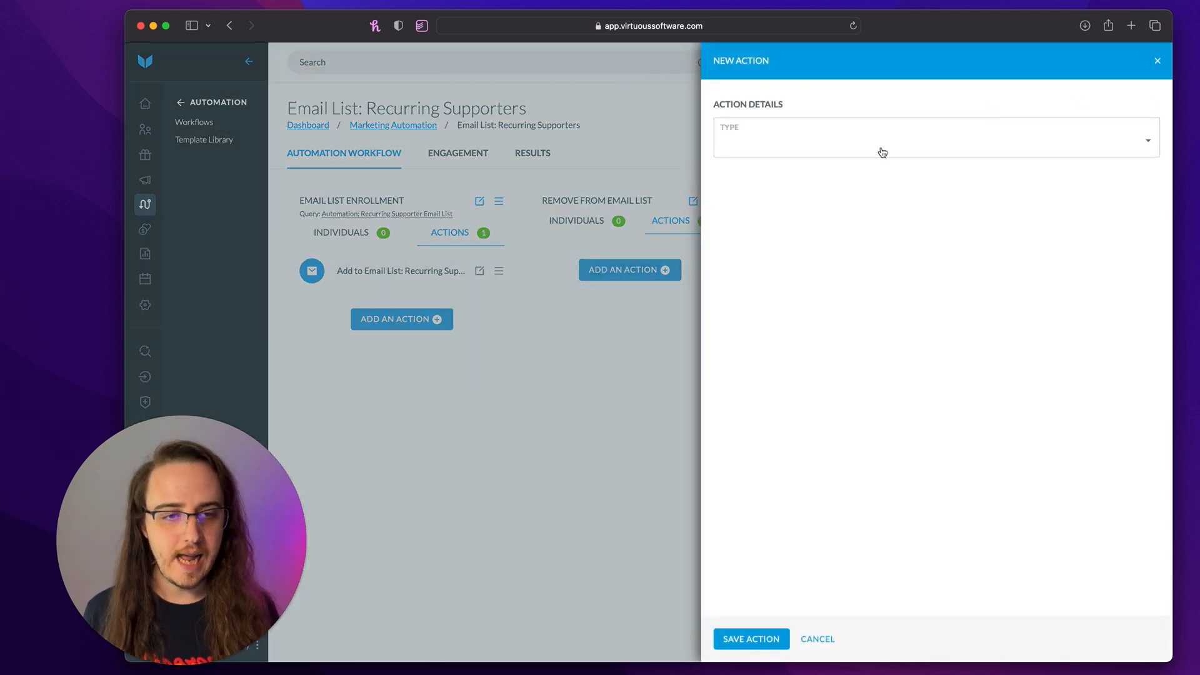
{"action": "left_click", "coordinate": [878, 145]}
{"action": "left_click", "coordinate": [834, 316]}
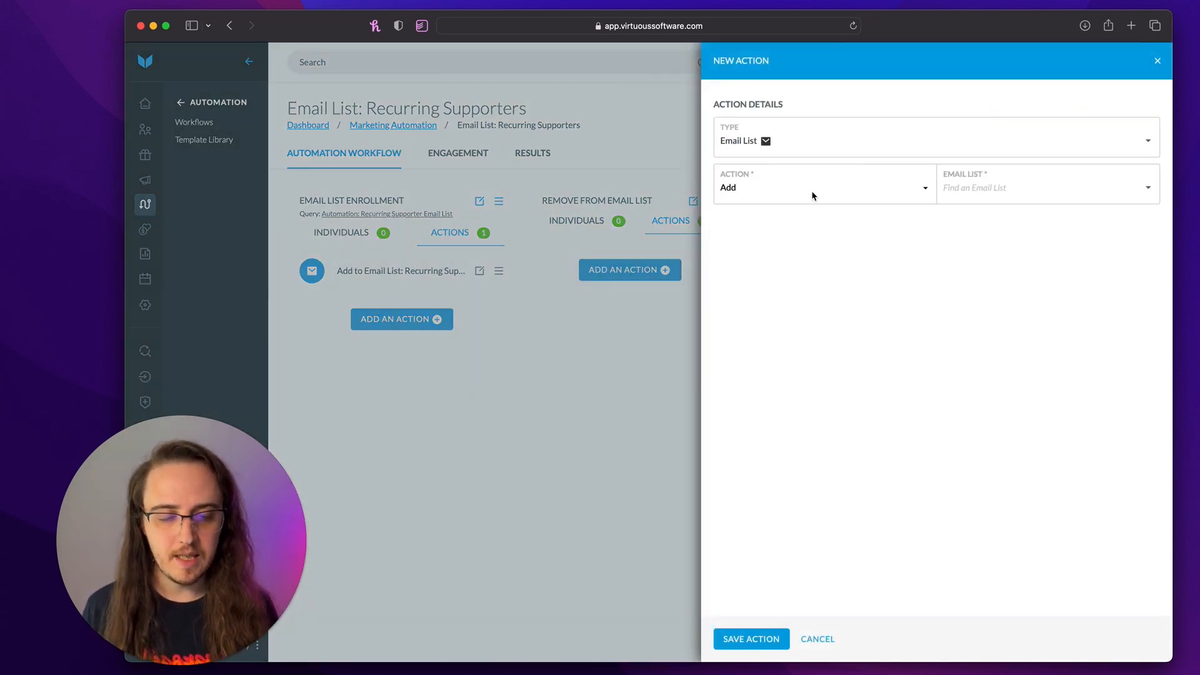
{"action": "left_click", "coordinate": [795, 188]}
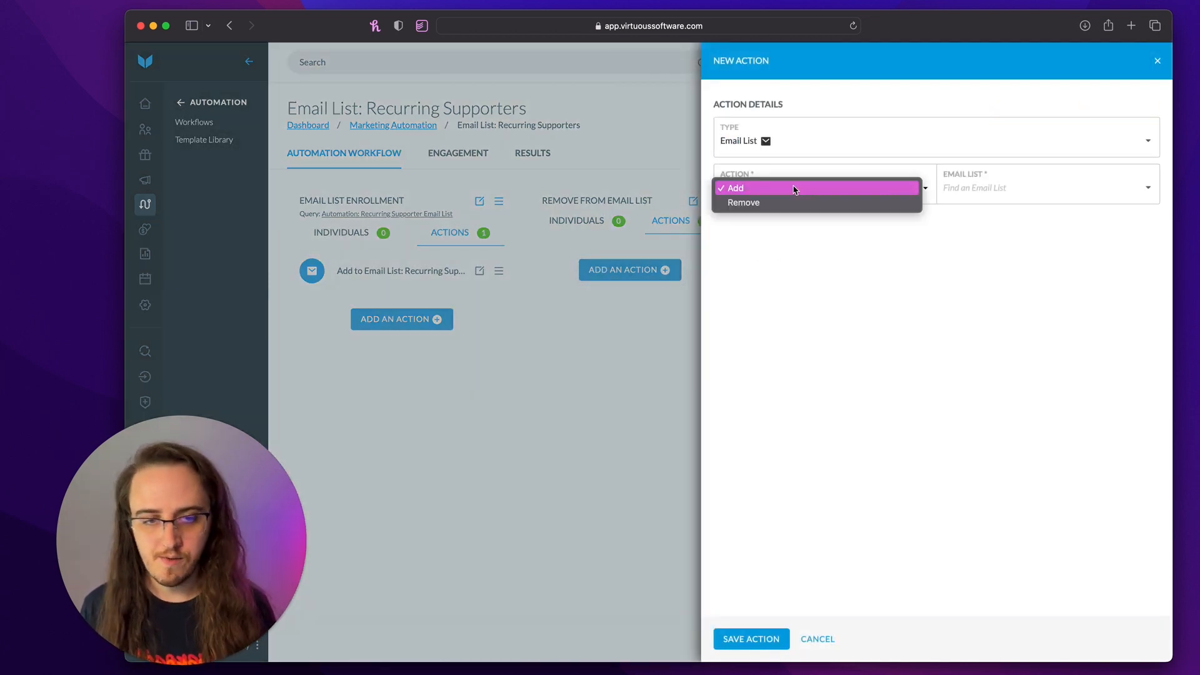
{"action": "left_click", "coordinate": [747, 204]}
{"action": "left_click", "coordinate": [996, 192]}
{"action": "left_click", "coordinate": [990, 222]}
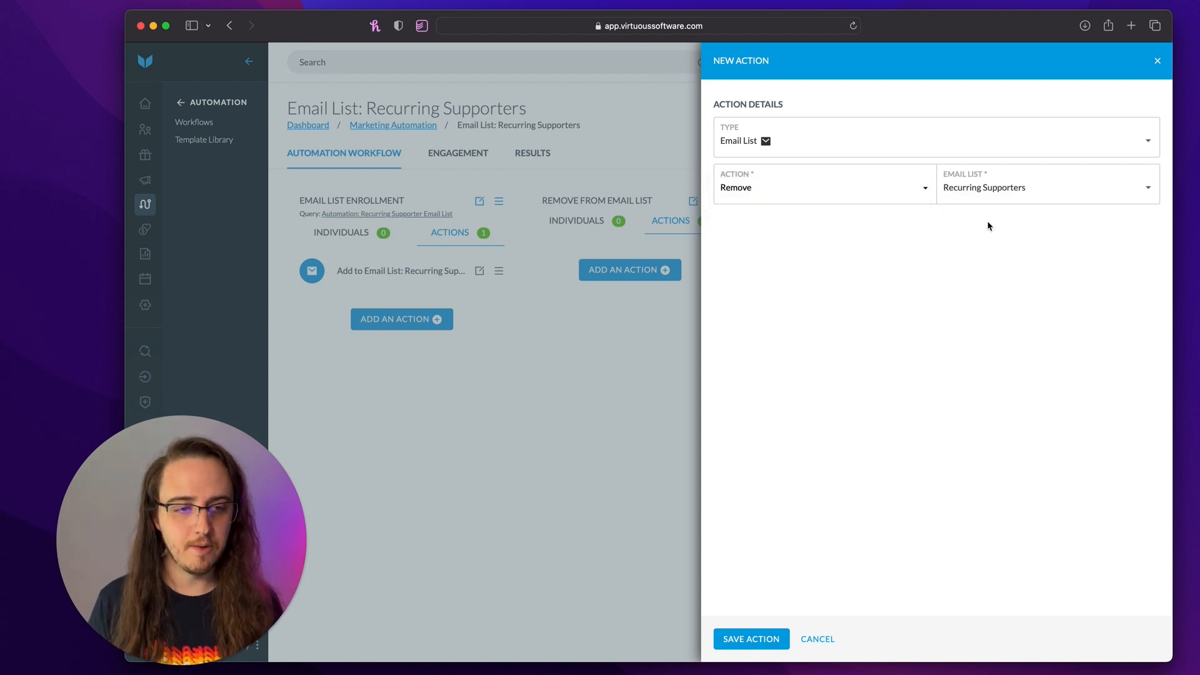
{"action": "left_click", "coordinate": [762, 645]}
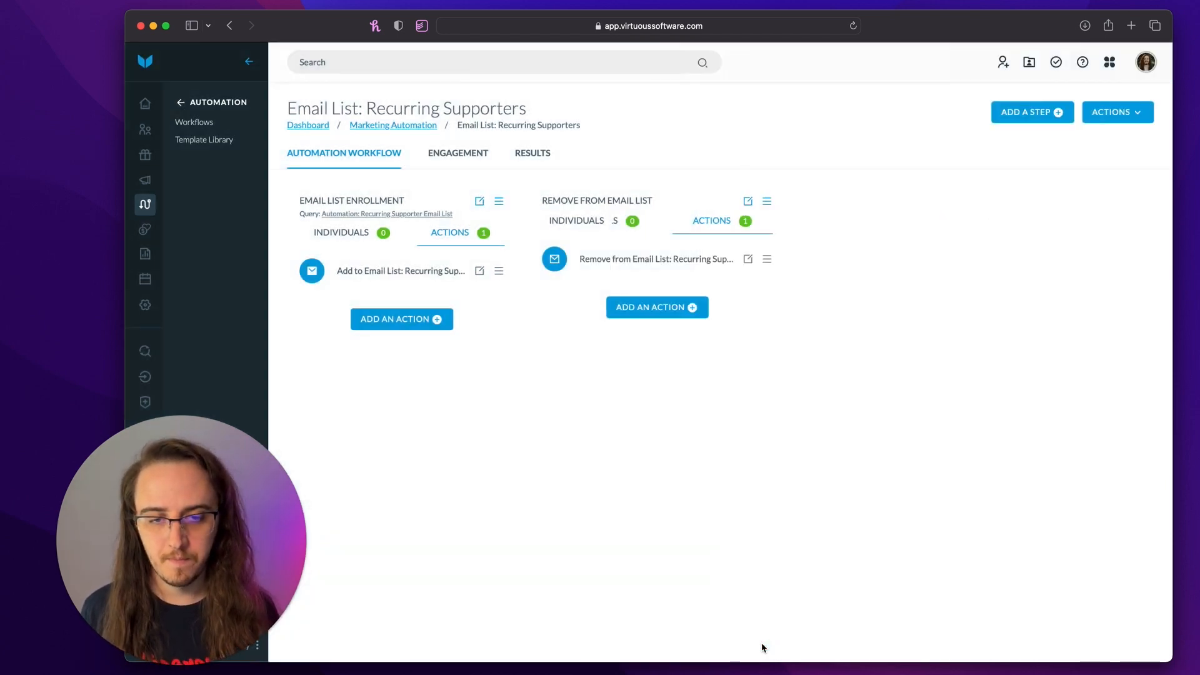